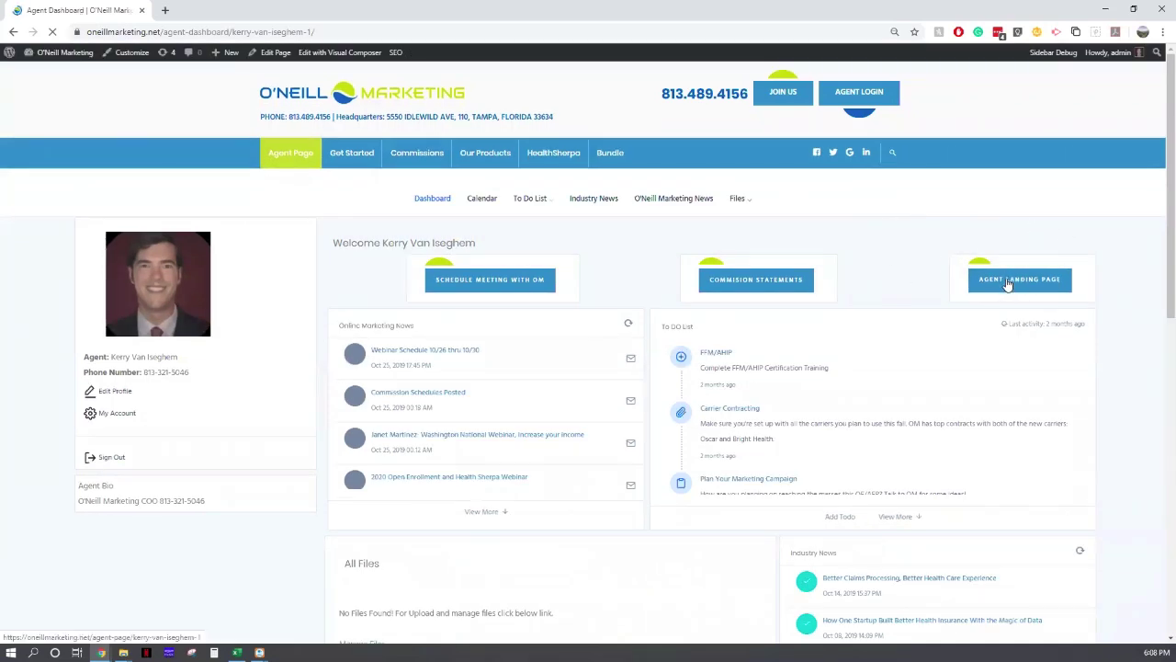
Look over the agent dashboard's marketing news, to-do list, files, industry news and calendar sections.
scroll(931, 288, "down", 1)
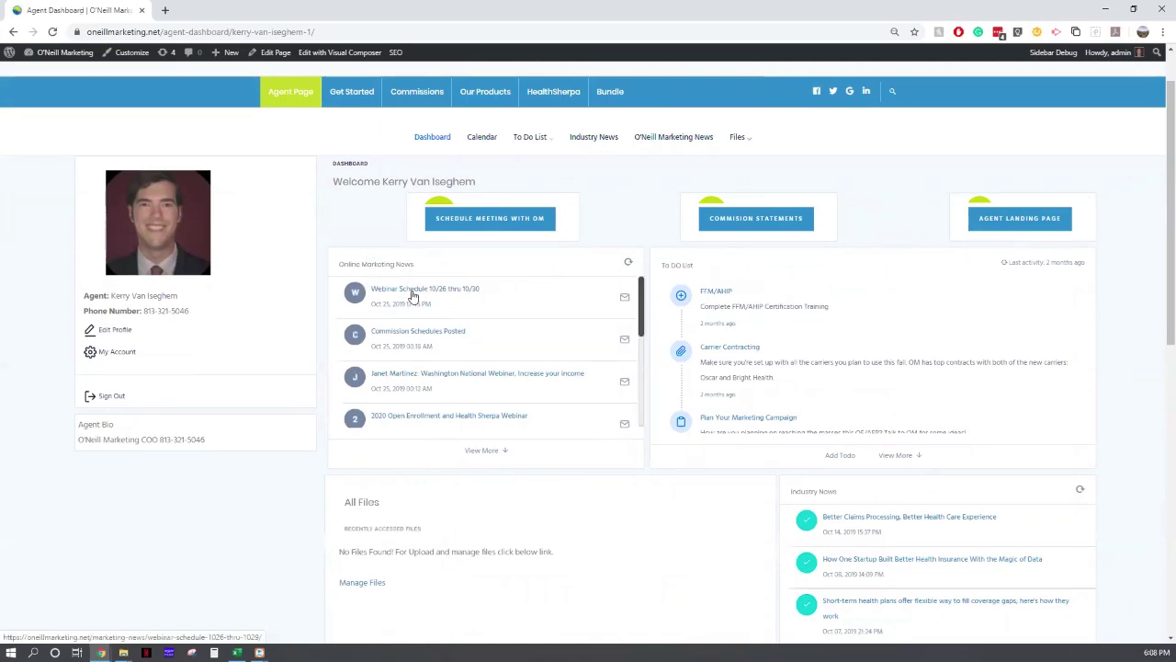
scroll(430, 291, "down", 1)
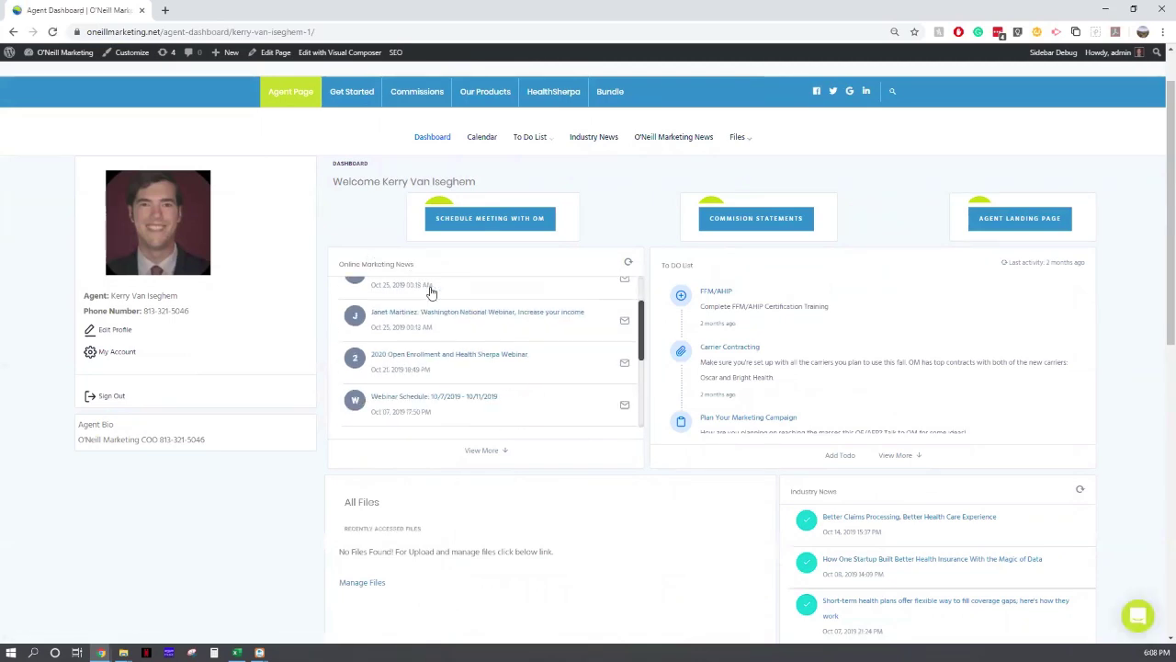
scroll(1139, 341, "down", 3)
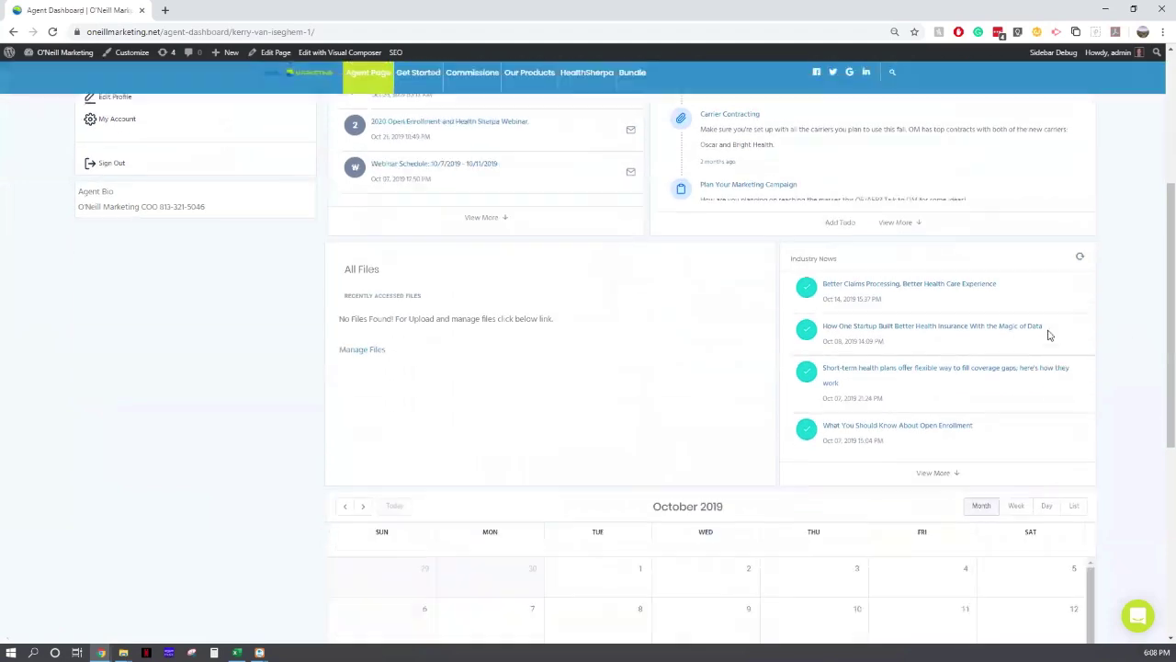
scroll(1102, 325, "down", 2)
scroll(1103, 325, "up", 4)
scroll(770, 393, "up", 2)
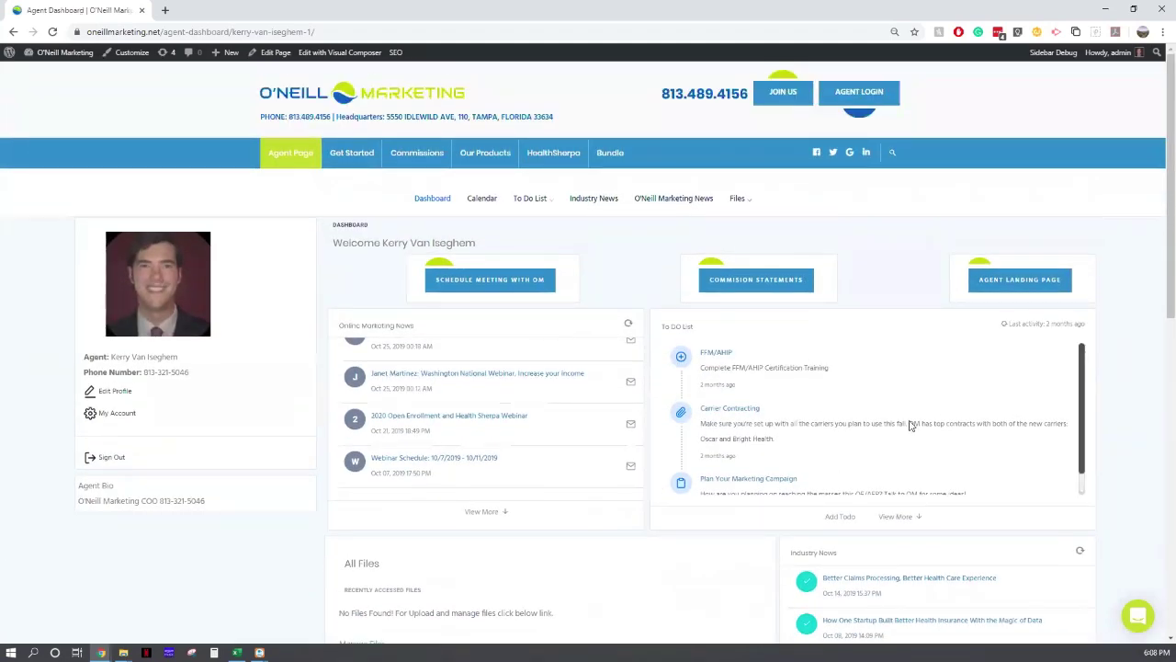
Open the Agent Landing Page in a new browser tab and switch to it.
right_click(989, 283)
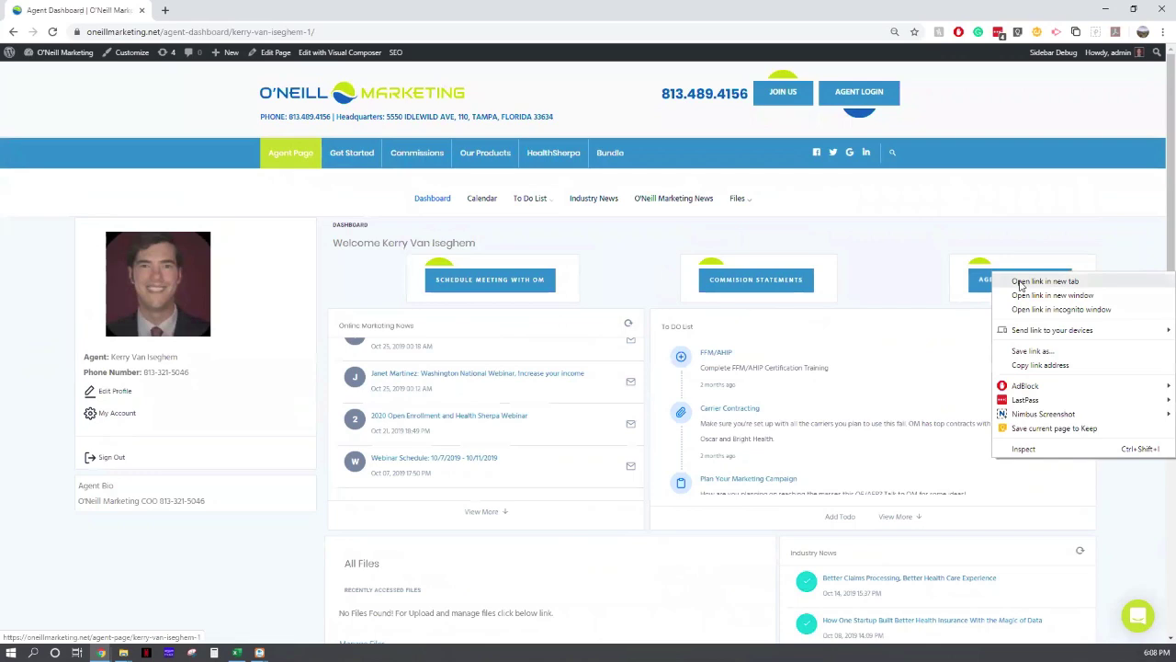
left_click(1016, 287)
key("ctrl+Tab")
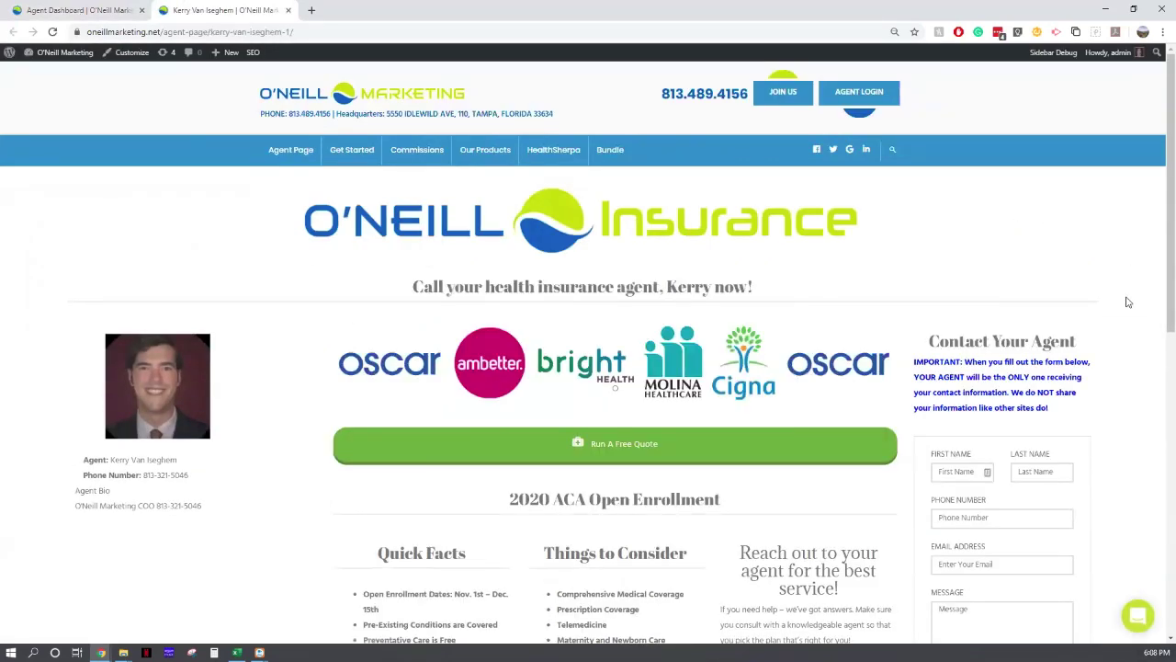
scroll(1128, 301, "down", 1)
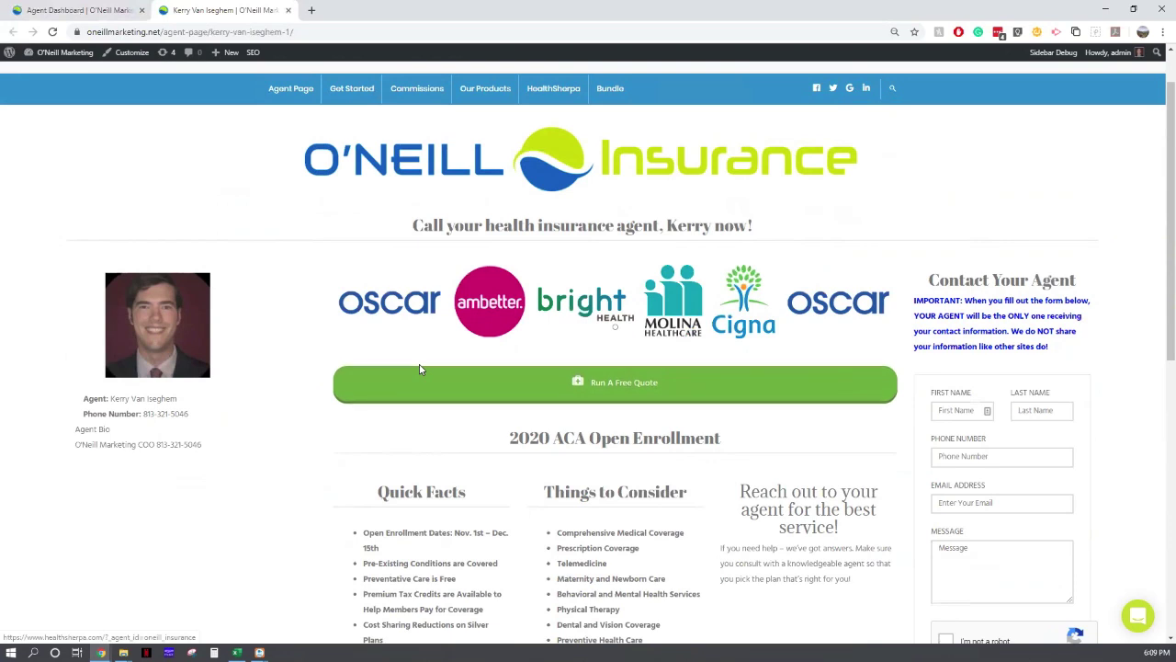
right_click(610, 390)
key("Return")
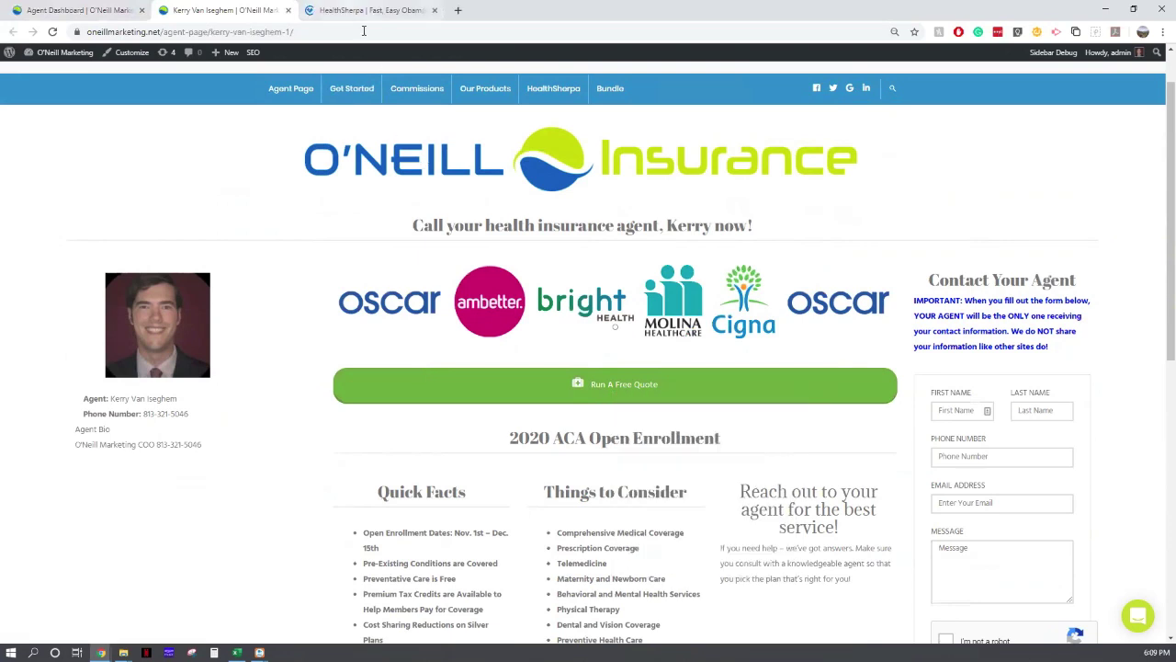
left_click(364, 10)
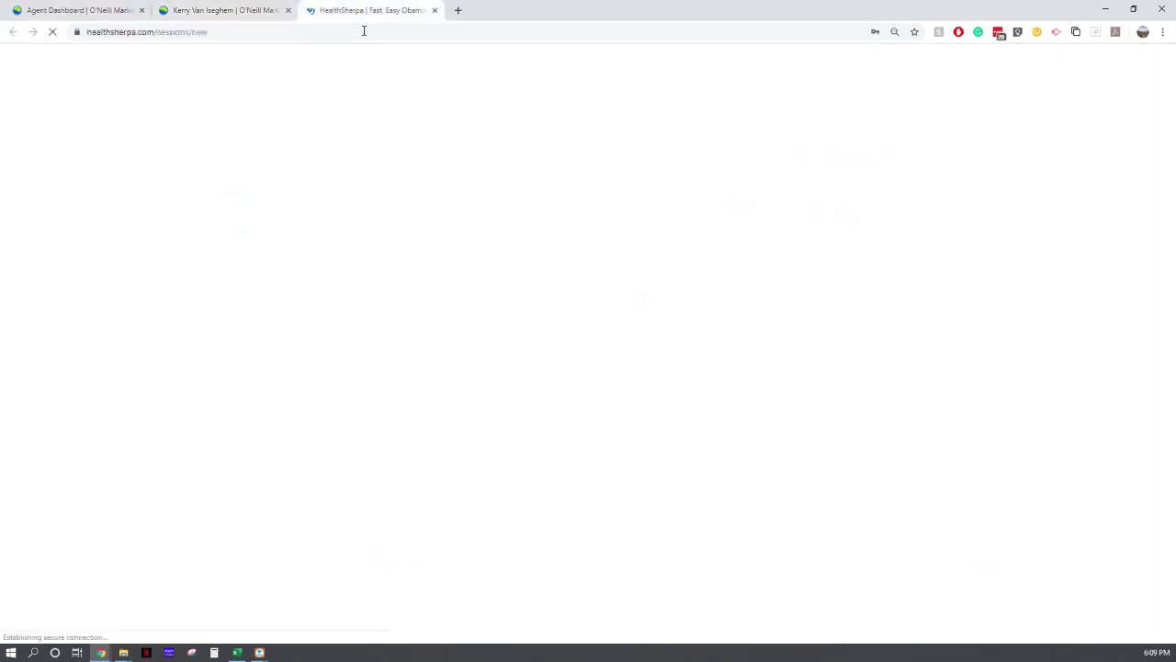
left_click(193, 13)
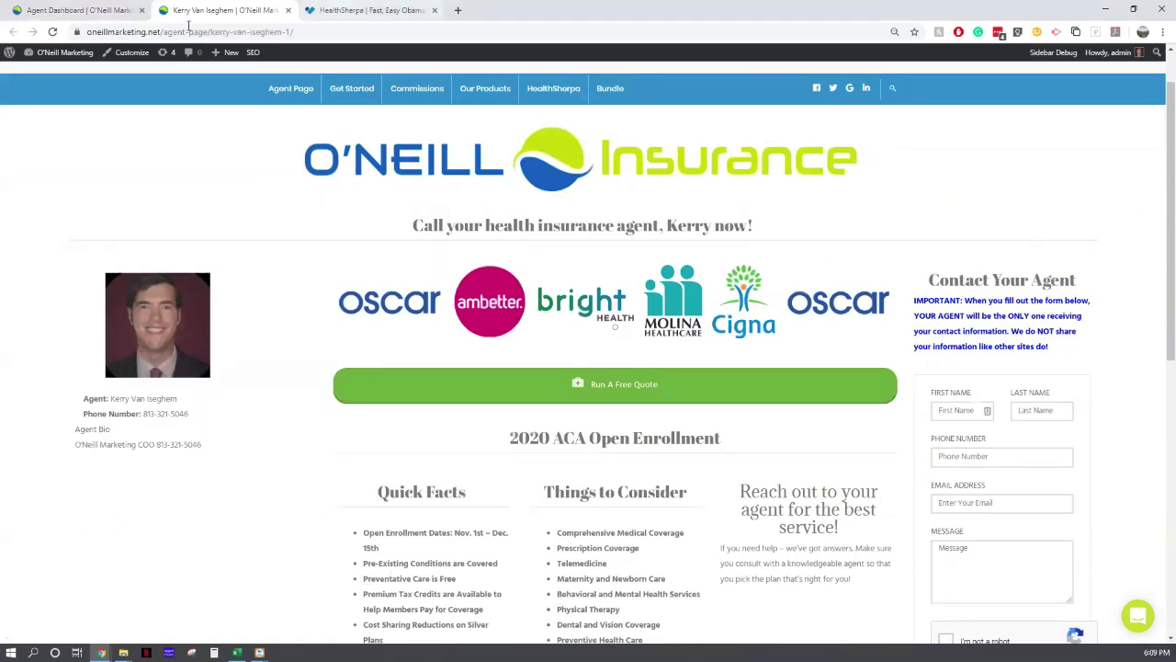
left_click(434, 10)
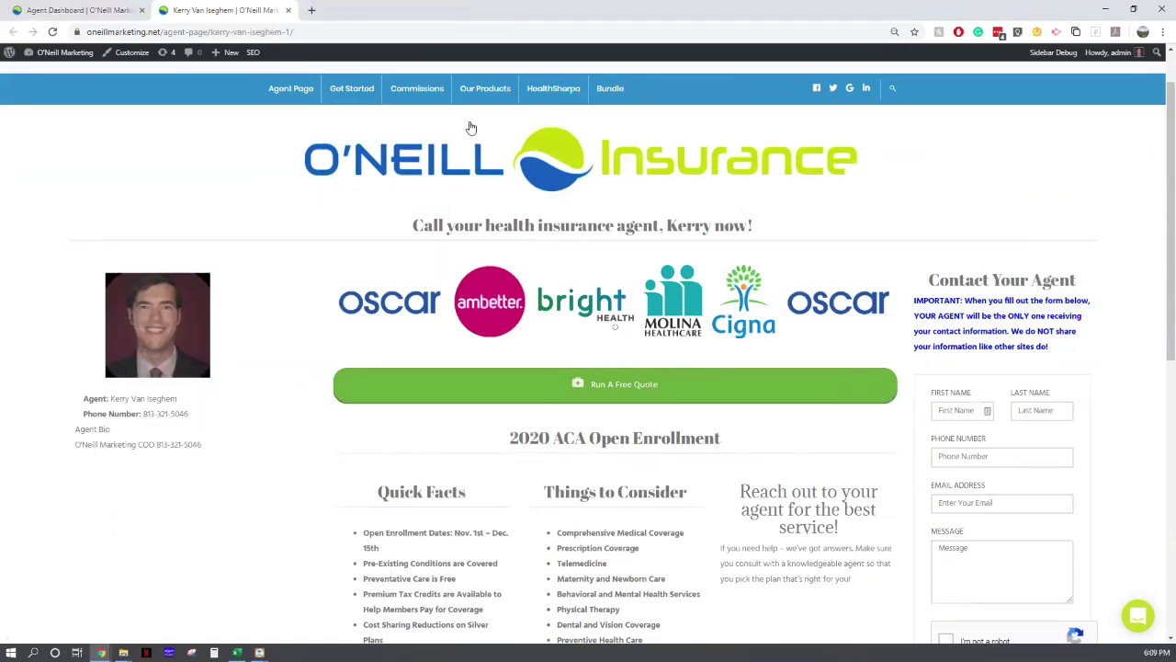
Open the Run A Free Quote page in a new tab and highlight the agent's phone number back on the landing page.
left_click(471, 128)
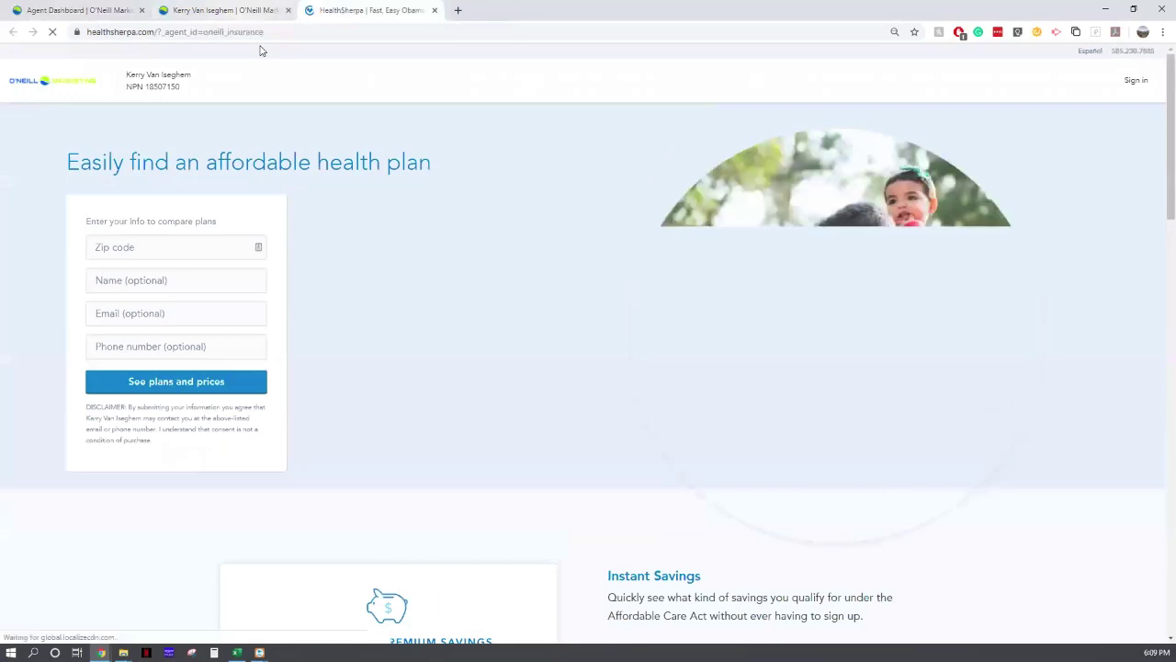
key("ctrl+shift+Tab")
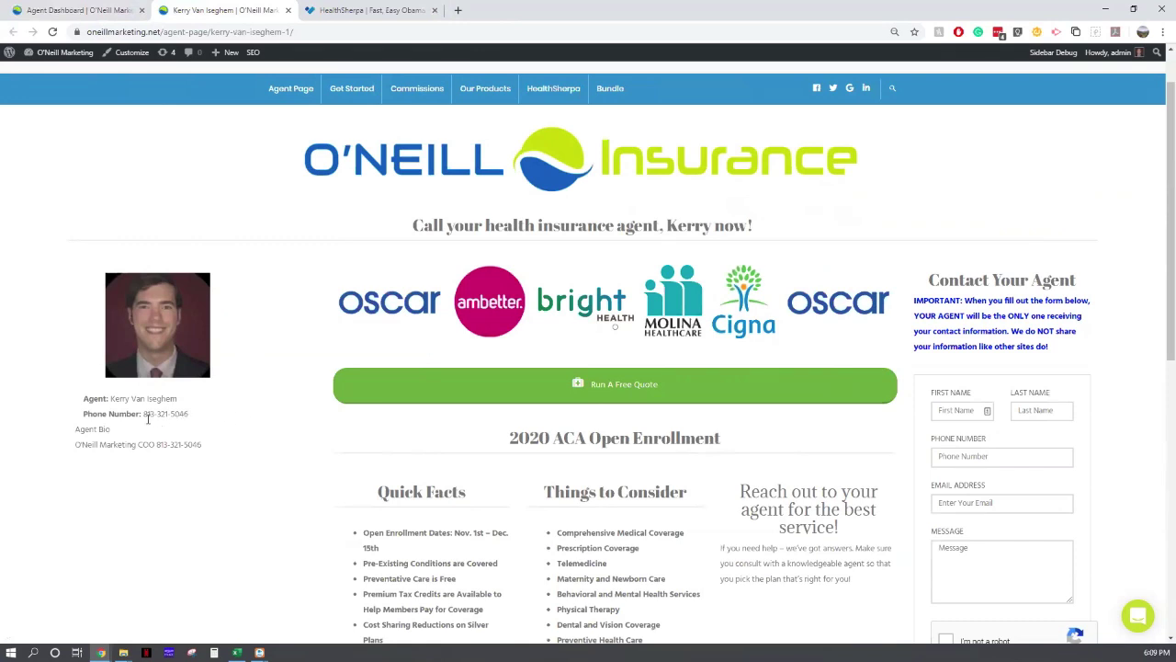
mouse_move(142, 414)
left_mouse_down()
mouse_move(188, 411)
mouse_move(103, 430)
mouse_move(145, 413)
left_mouse_up()
left_click(193, 425)
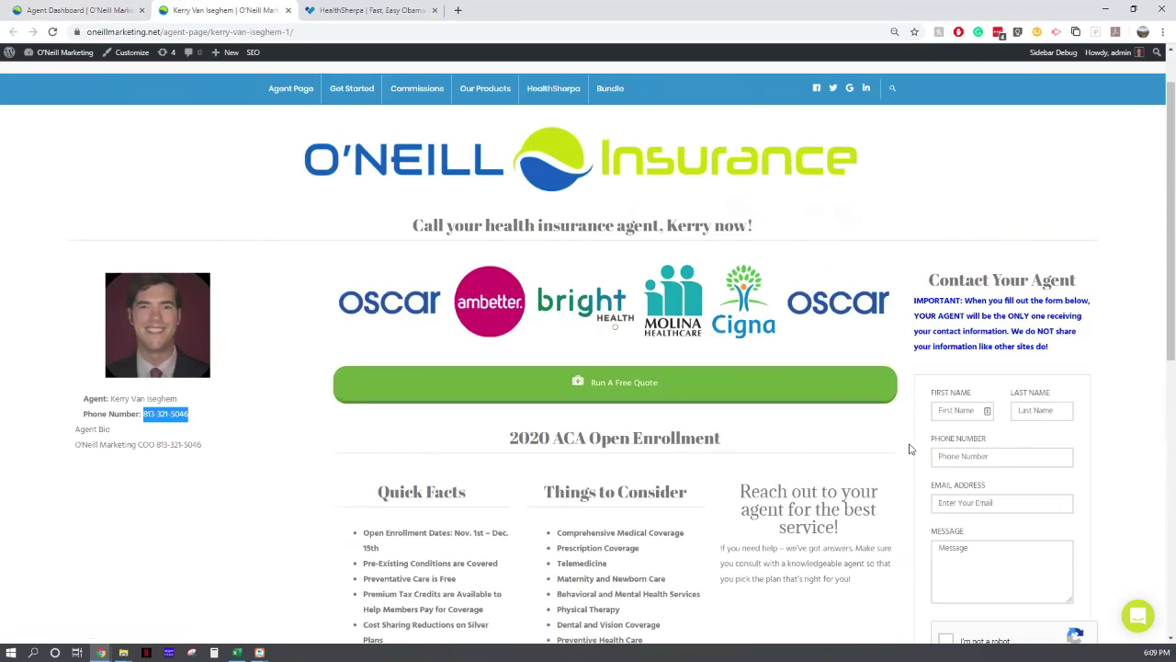
Review the landing page's contact form, coverage facts and self-service quote section down to the footer.
scroll(910, 447, "down", 2)
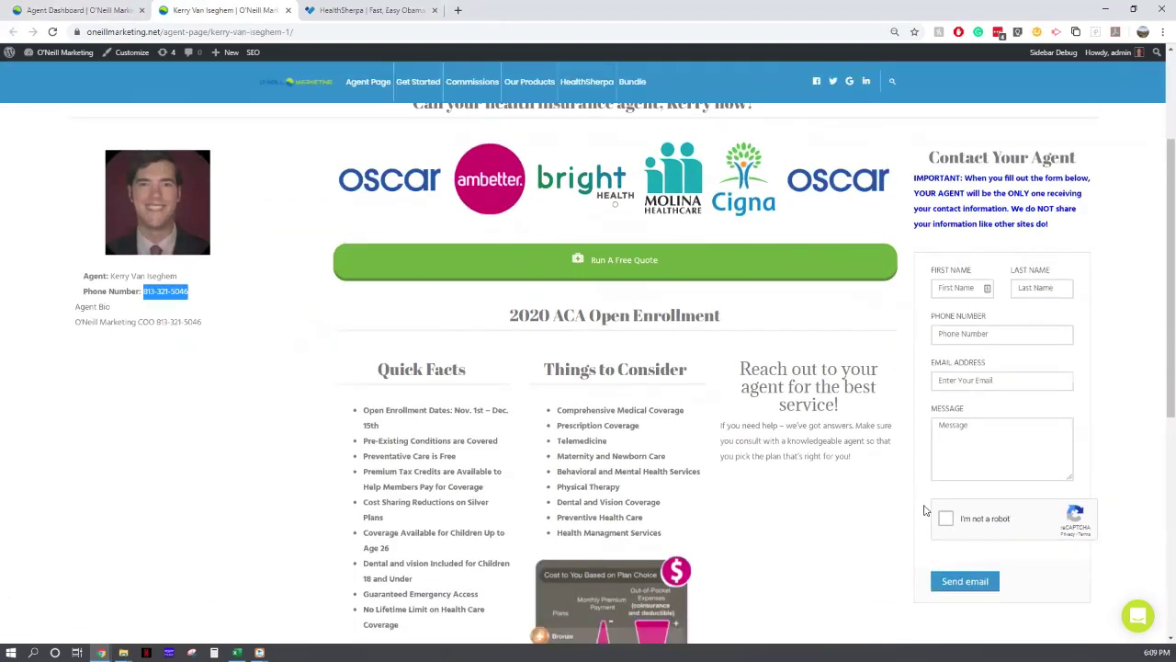
scroll(910, 484, "down", 6)
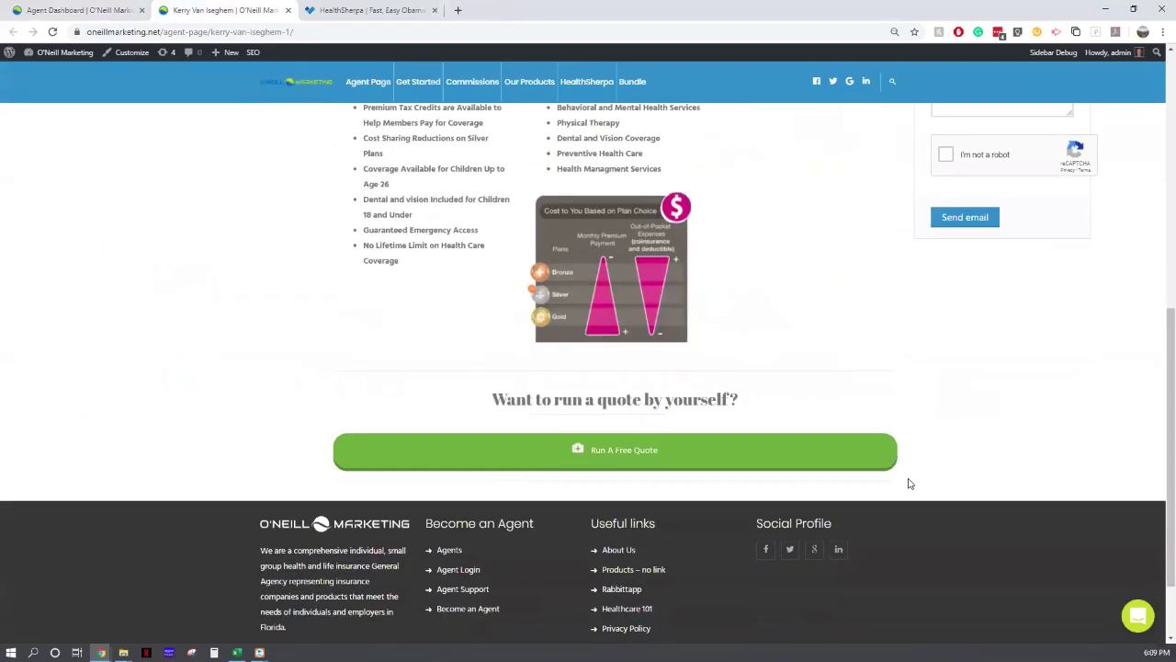
scroll(908, 483, "up", 4)
scroll(908, 483, "up", 2)
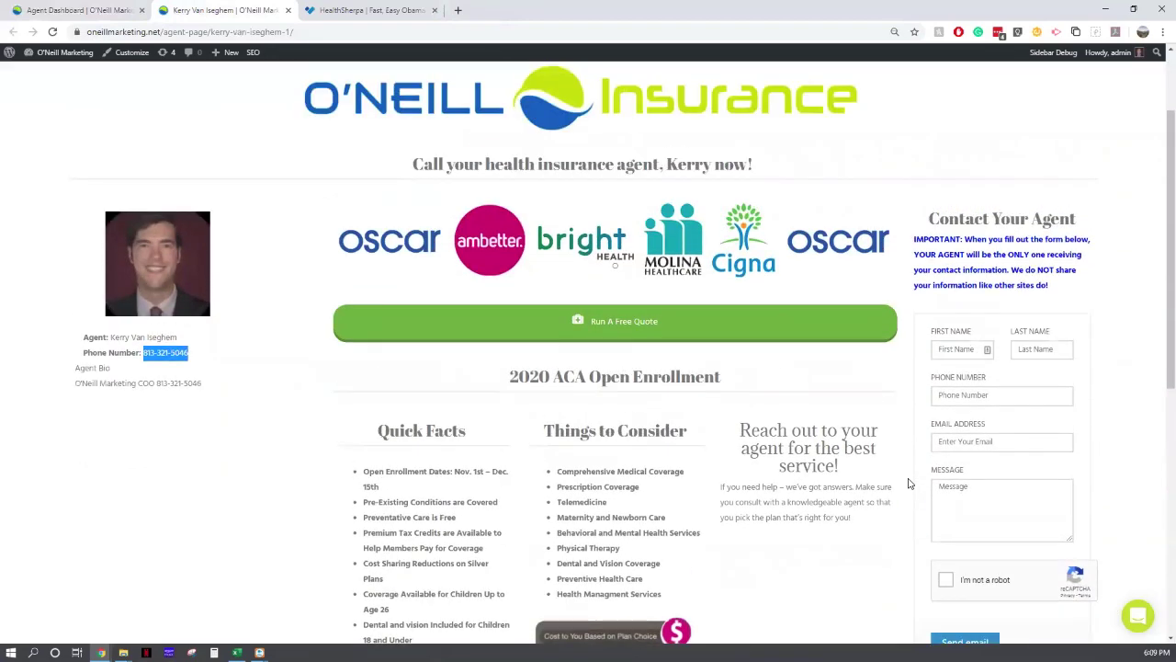
scroll(908, 483, "up", 2)
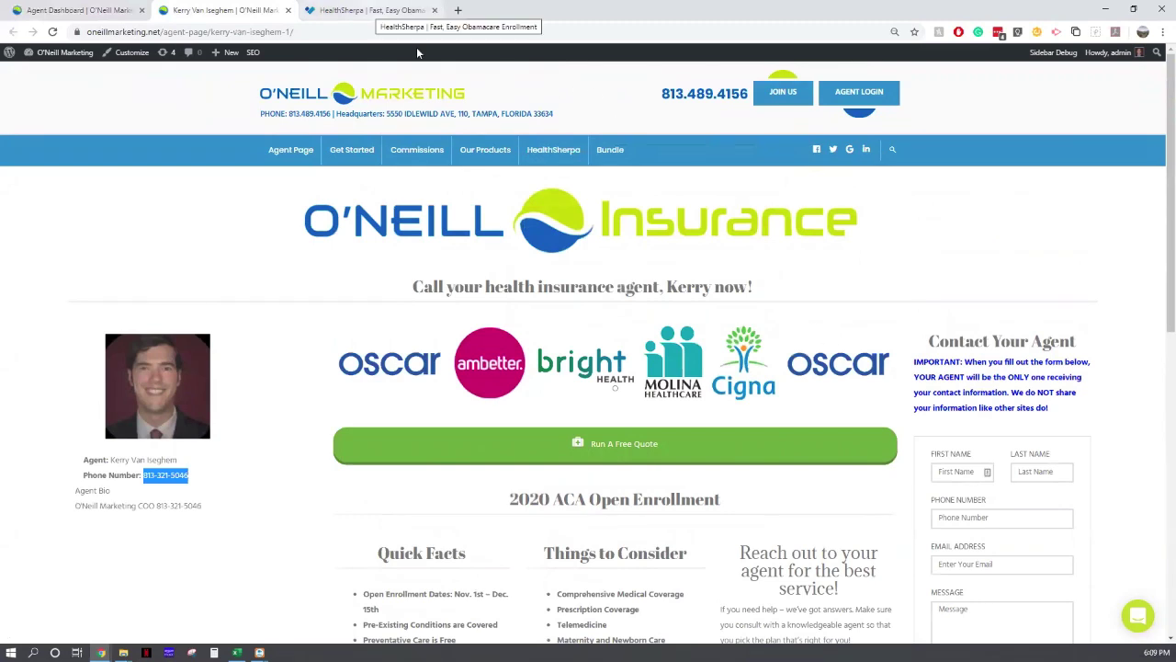
Try to sign in to HealthSherpa with the prefilled account credentials.
left_click(404, 10)
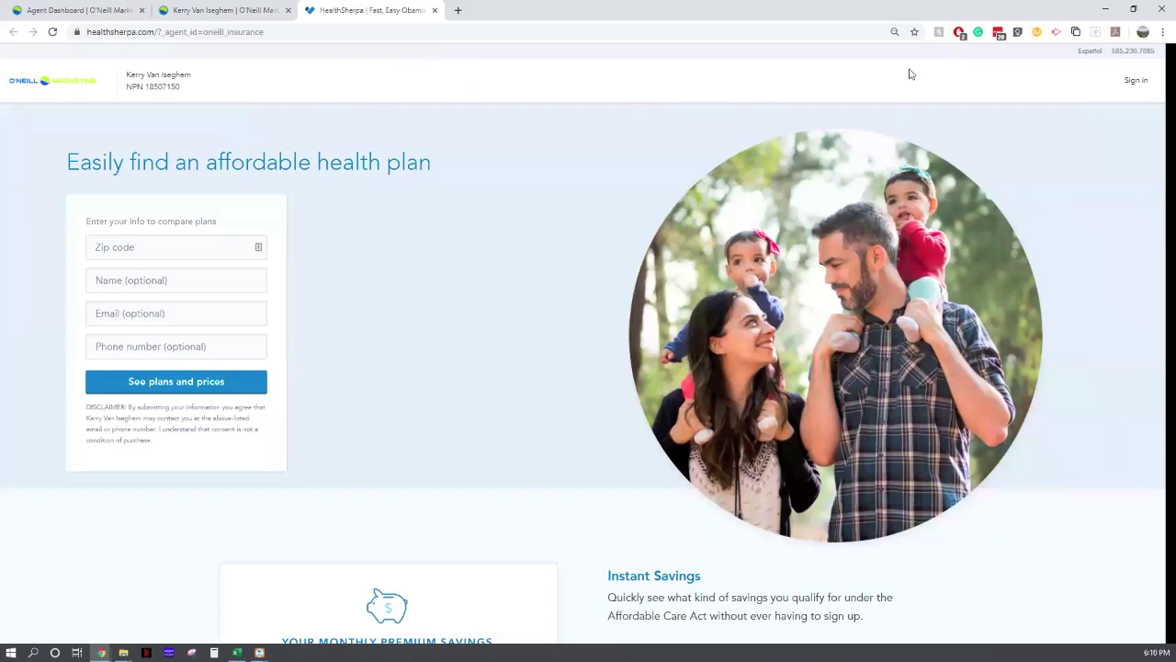
left_click(1143, 85)
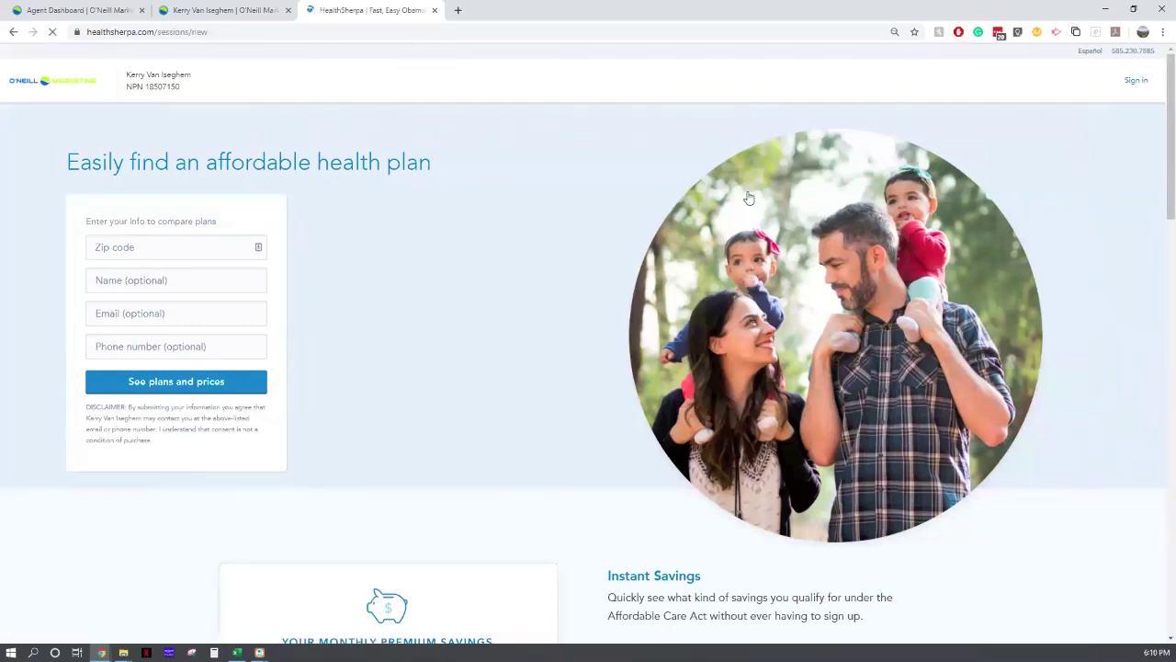
key("Return")
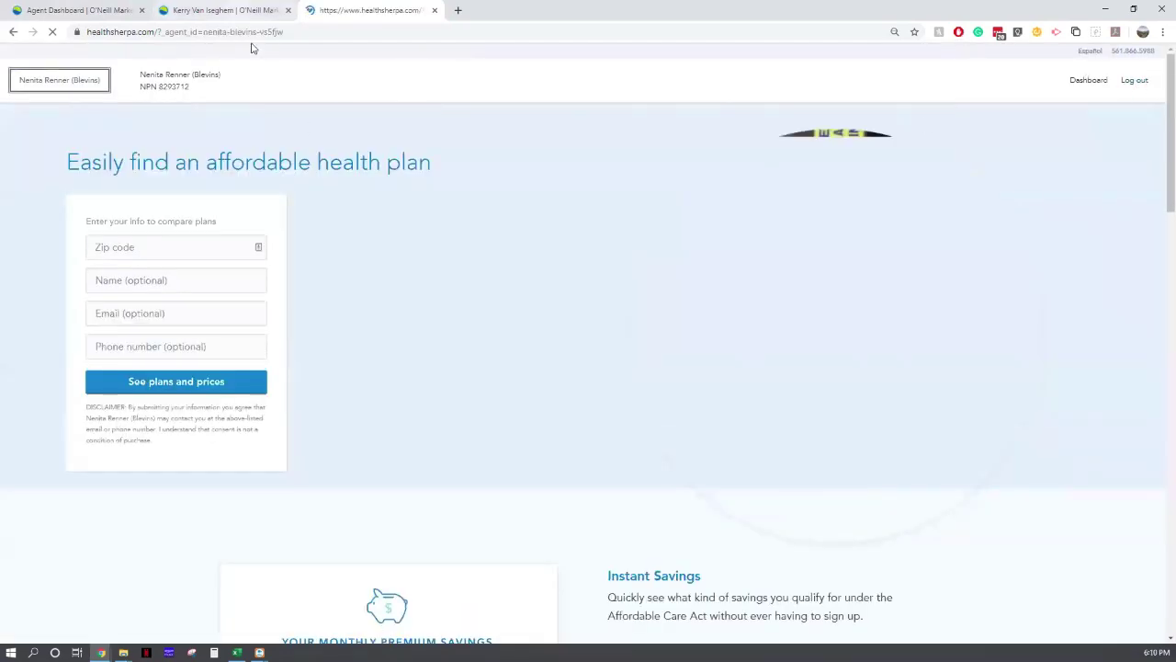
left_click(252, 10)
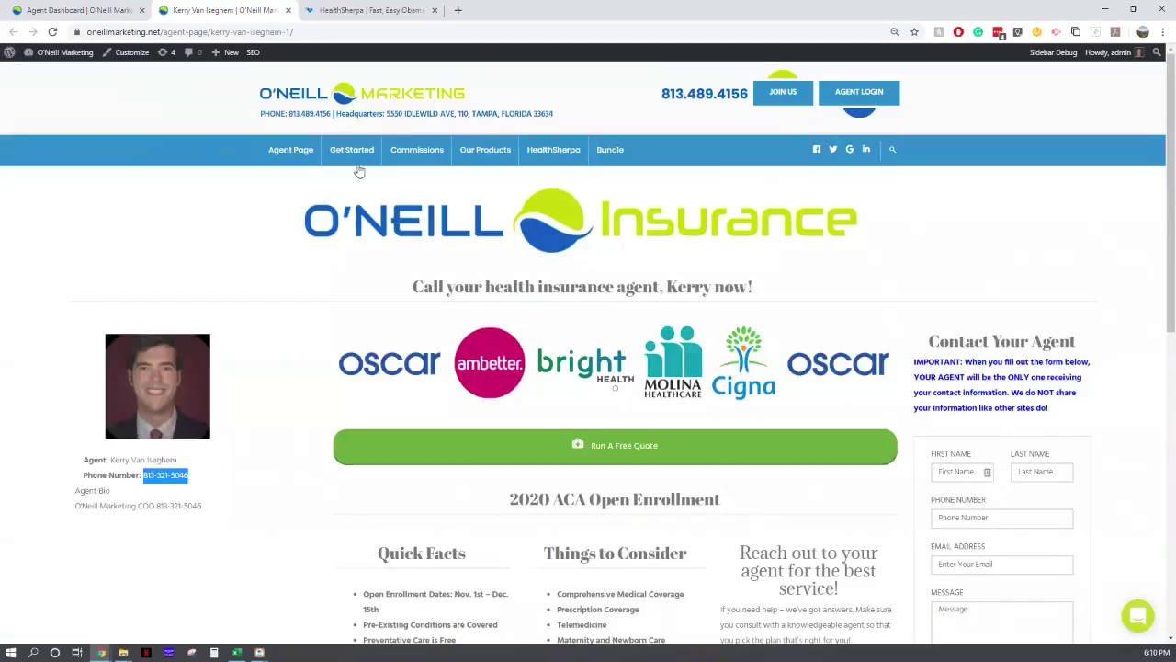
Sign in to HealthSherpa with the O'Neill Marketing agent's account e-mail and password.
left_click(363, 11)
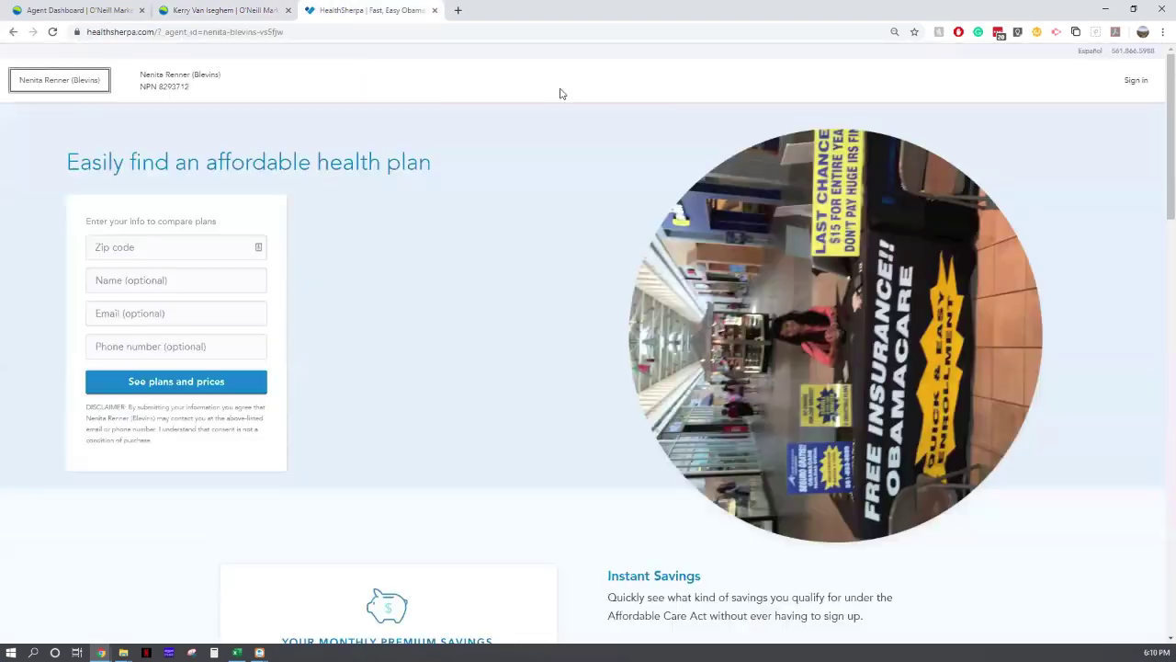
left_click(1136, 81)
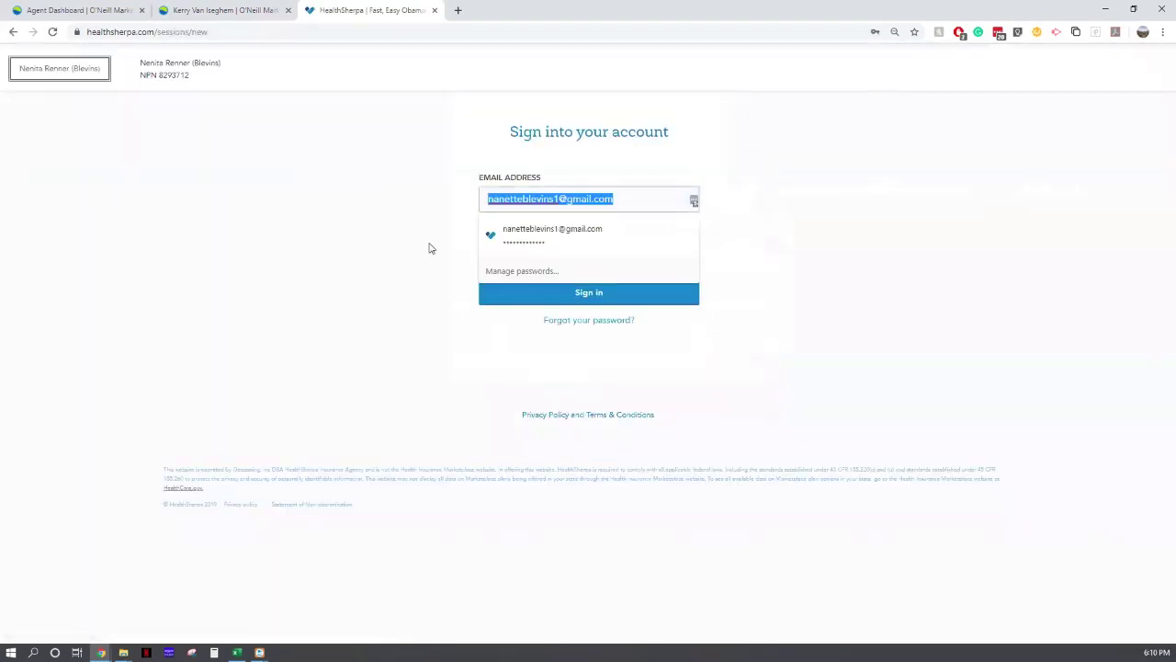
key("BackSpace")
key("Down")
key("Return")
key("Return")
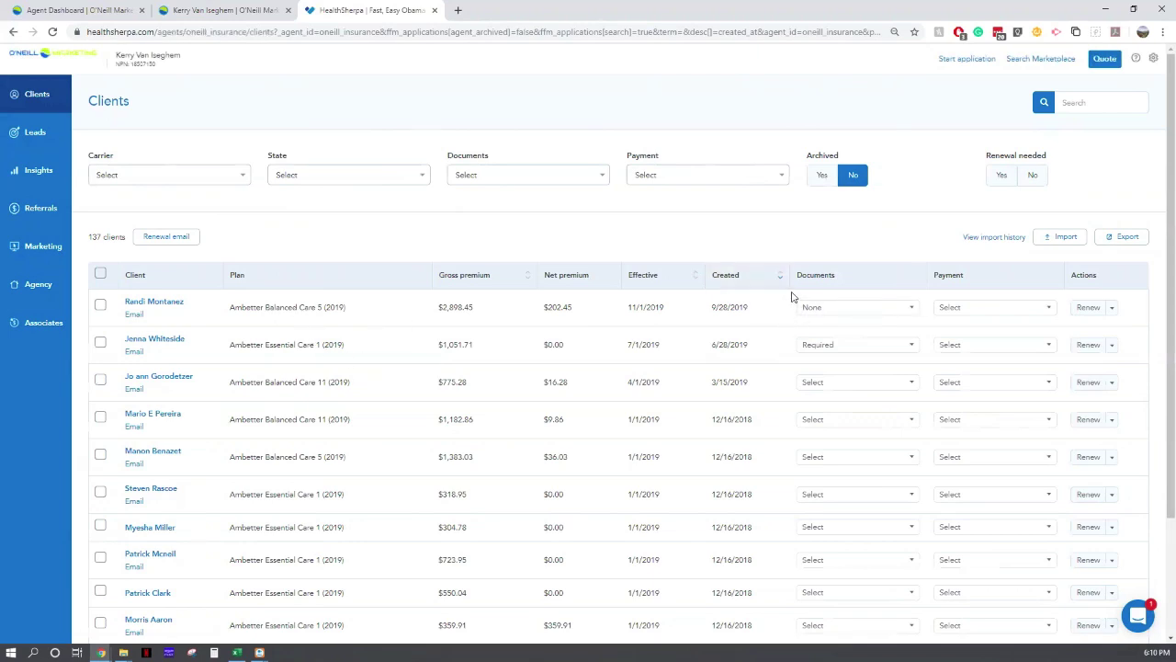
View the available document and payment status options for the first client in the Clients list.
left_click(910, 309)
left_click(980, 309)
left_click(940, 239)
View the document status options for the fourth client in the list, leaving the status unset.
scroll(755, 315, "down", 2)
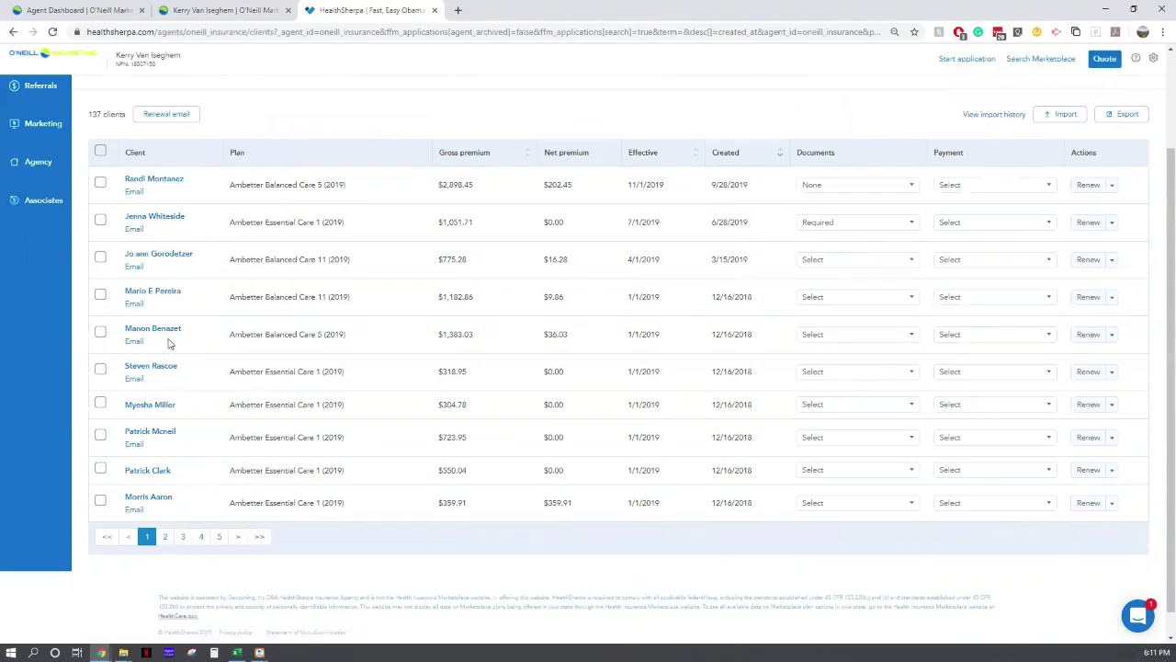
left_click(914, 297)
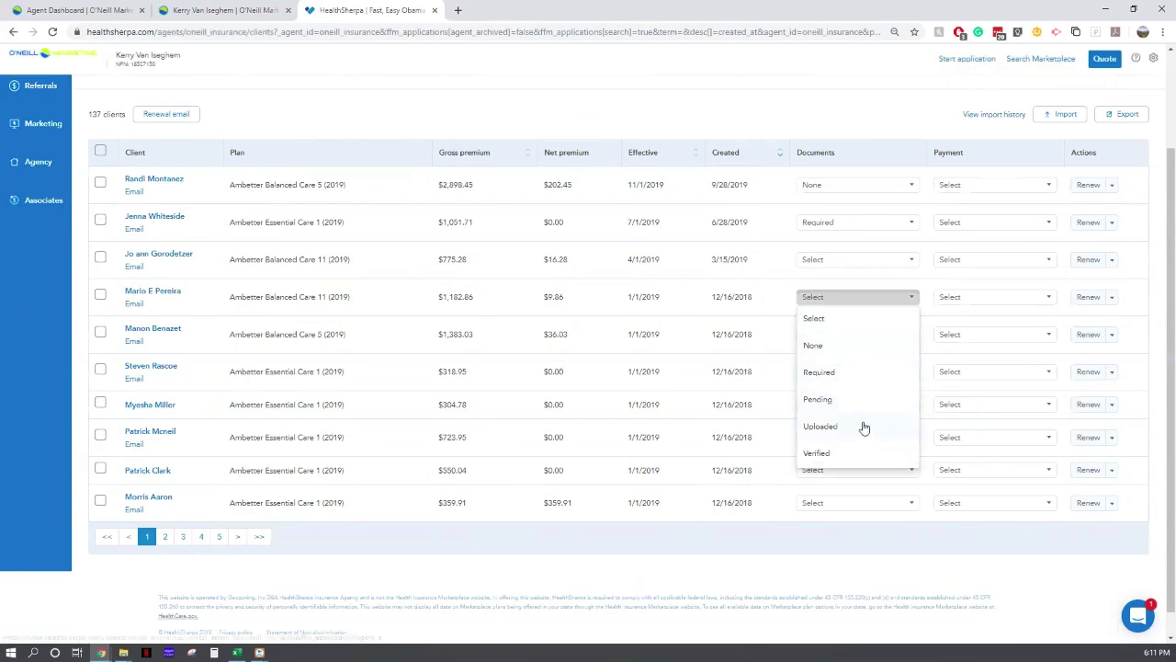
left_click(772, 300)
left_click(850, 298)
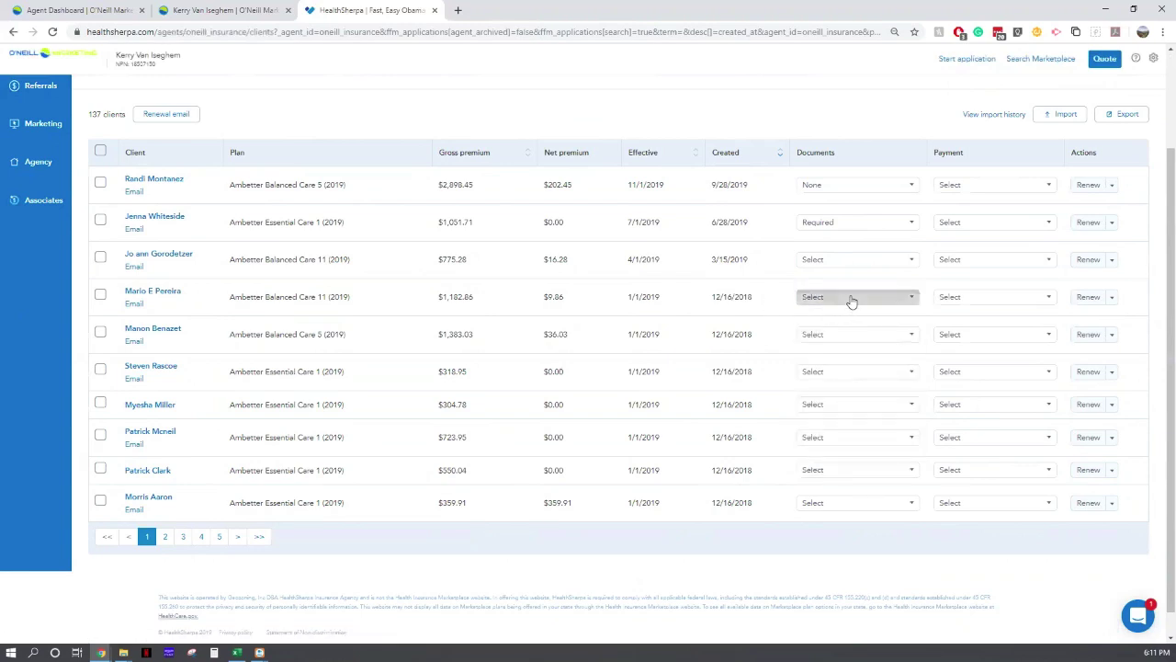
left_click(764, 292)
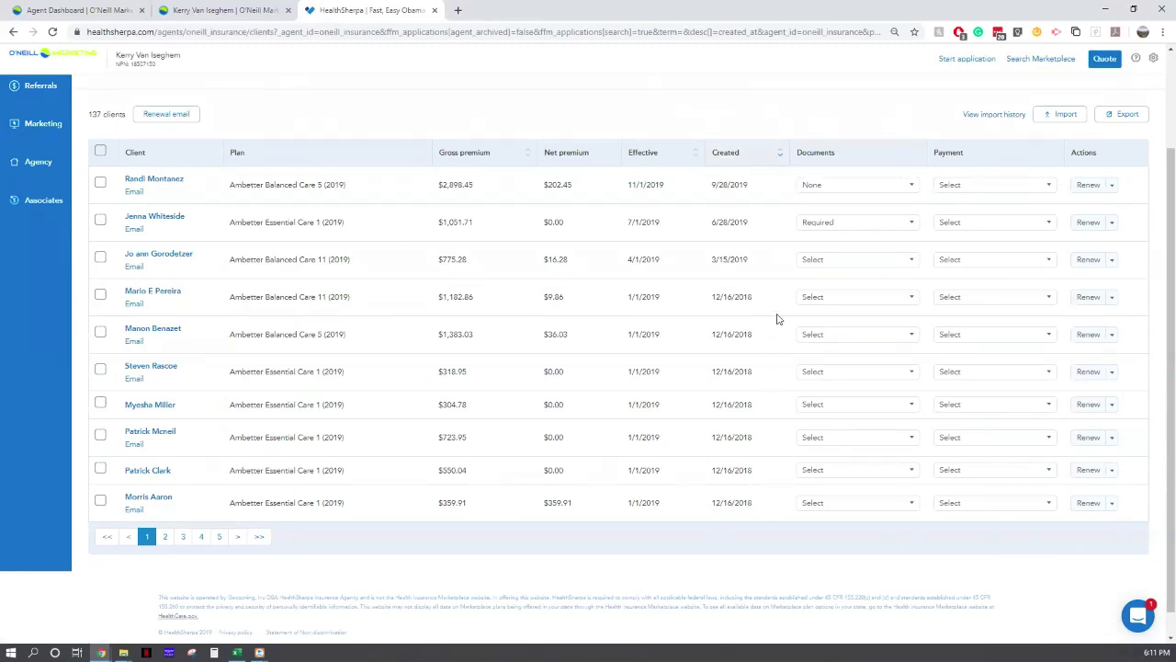
Open the HealthSherpa Marketing page and highlight the Direct Link address for sharing the branded site.
scroll(776, 319, "up", 2)
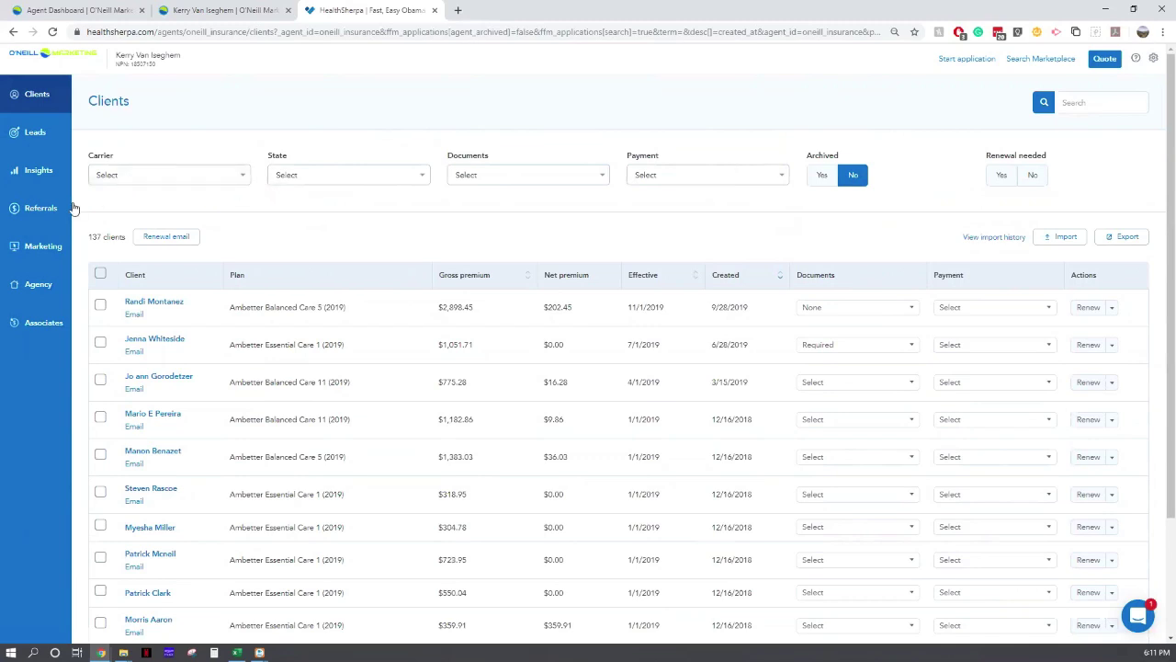
left_click(40, 249)
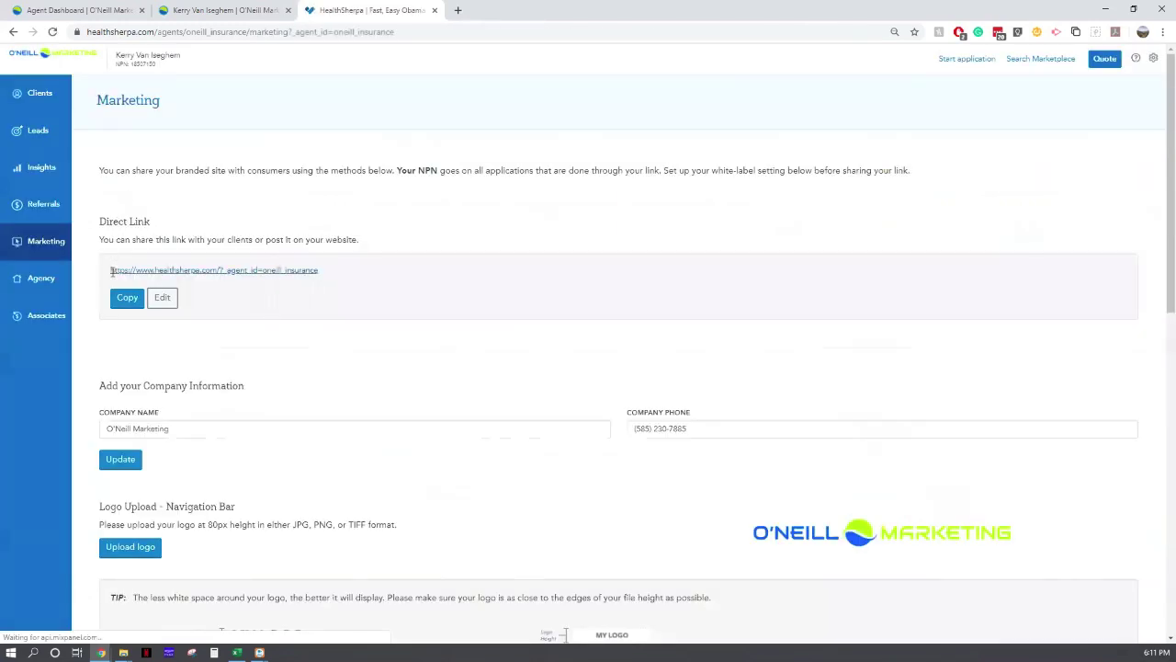
left_click_drag(110, 271, 328, 268)
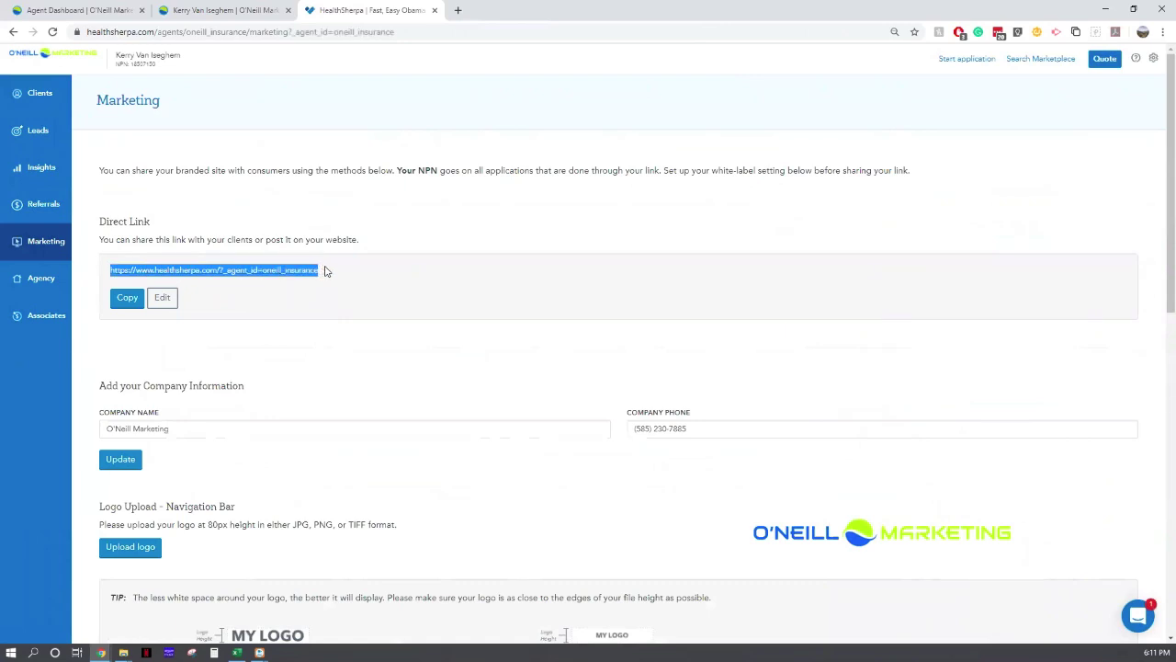
left_click(332, 273)
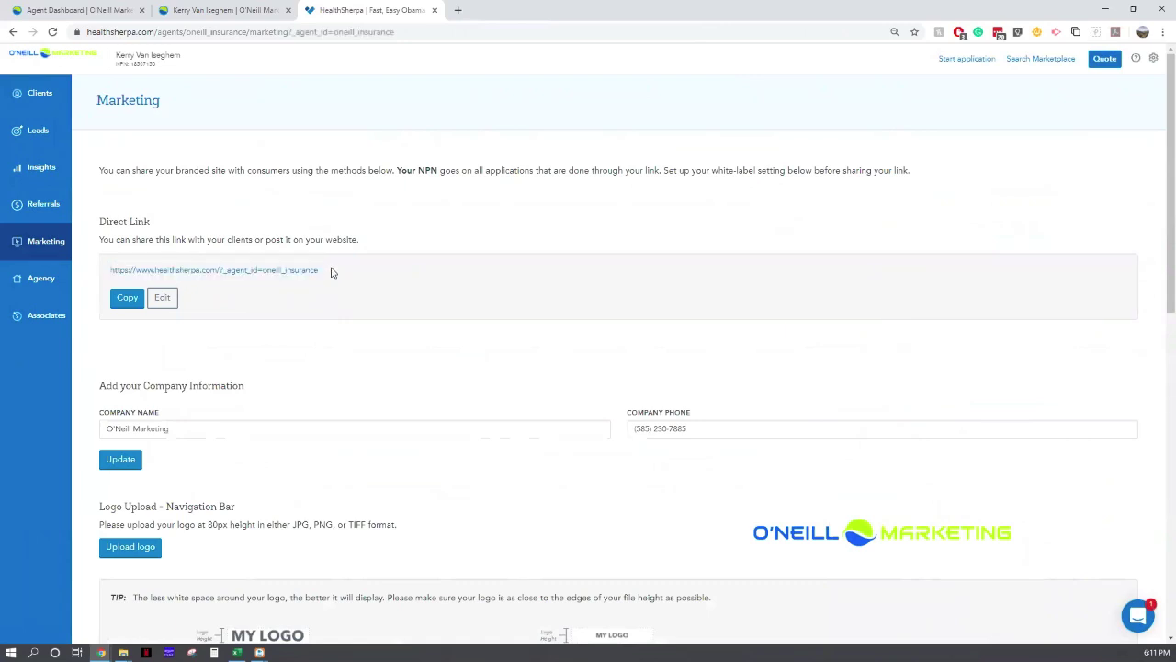
triple_click(112, 272)
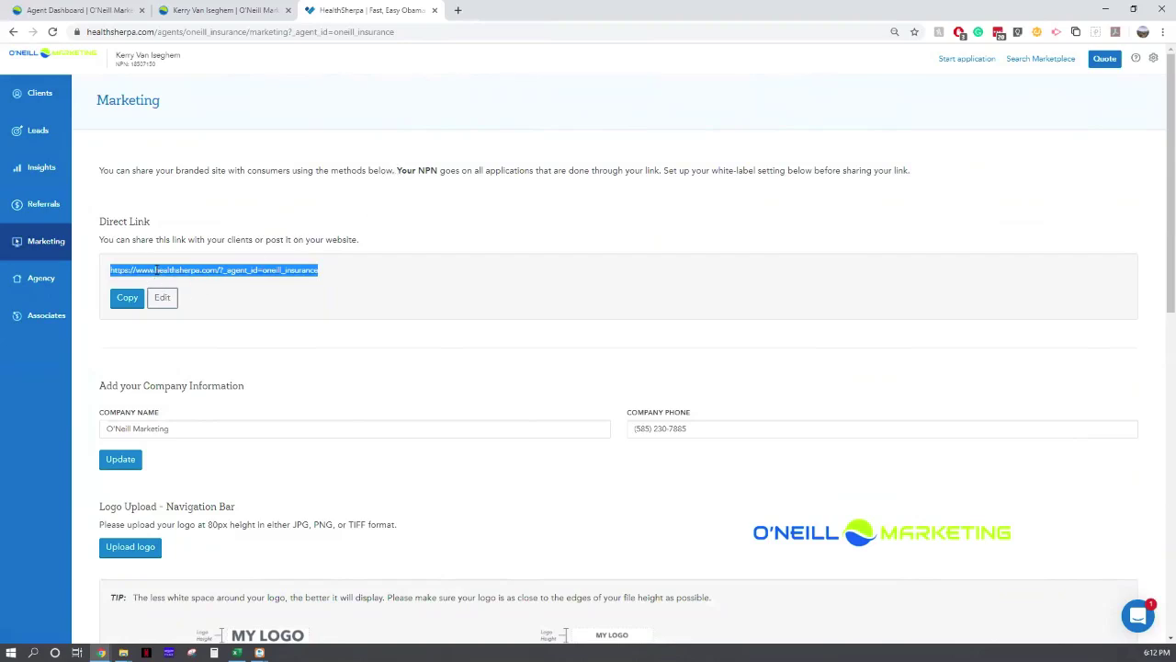
left_click(336, 270)
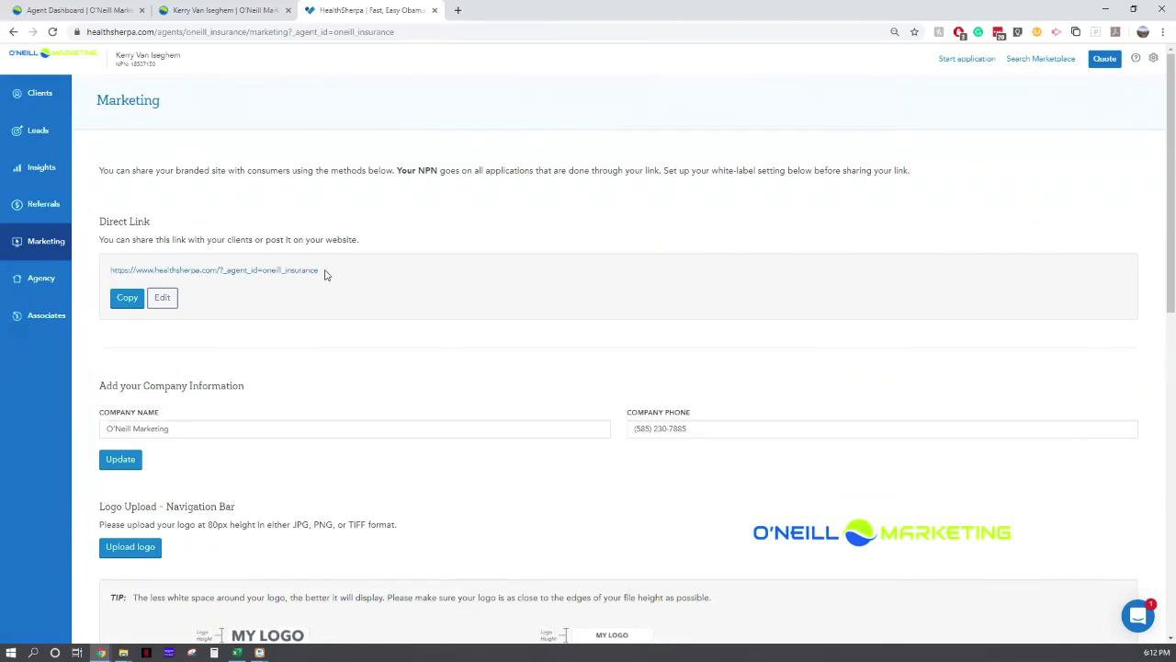
Highlight the full Direct Link address again on the Marketing page, leaving it unedited.
mouse_move(324, 273)
left_mouse_down()
mouse_move(103, 272)
mouse_move(321, 271)
left_mouse_up()
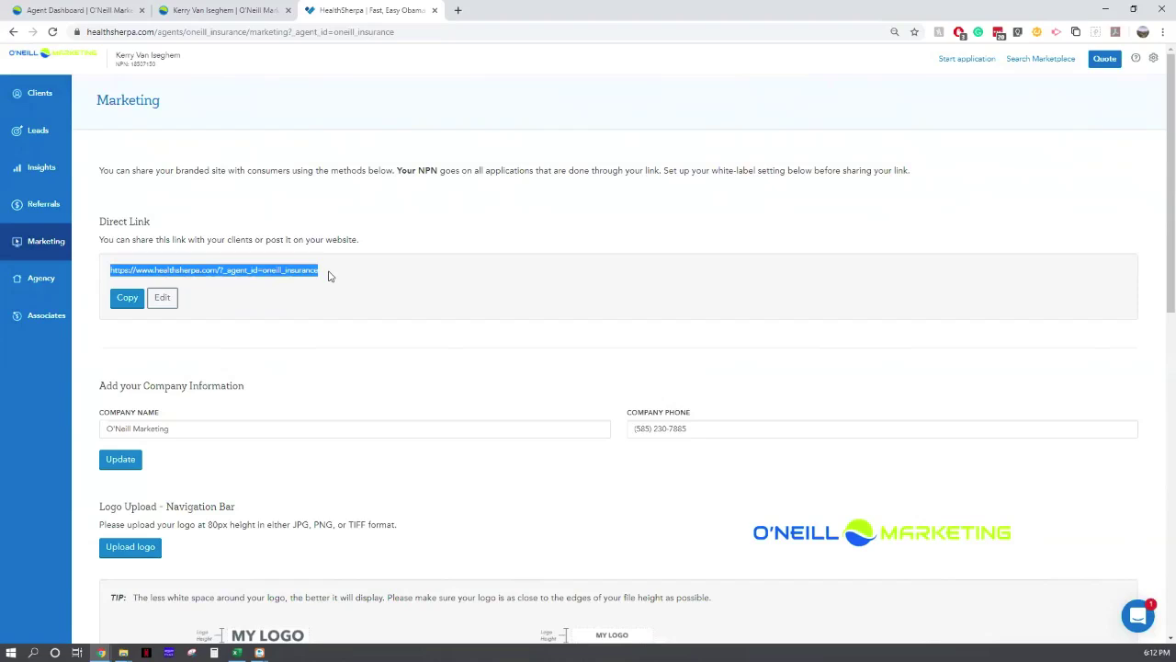
left_click(331, 279)
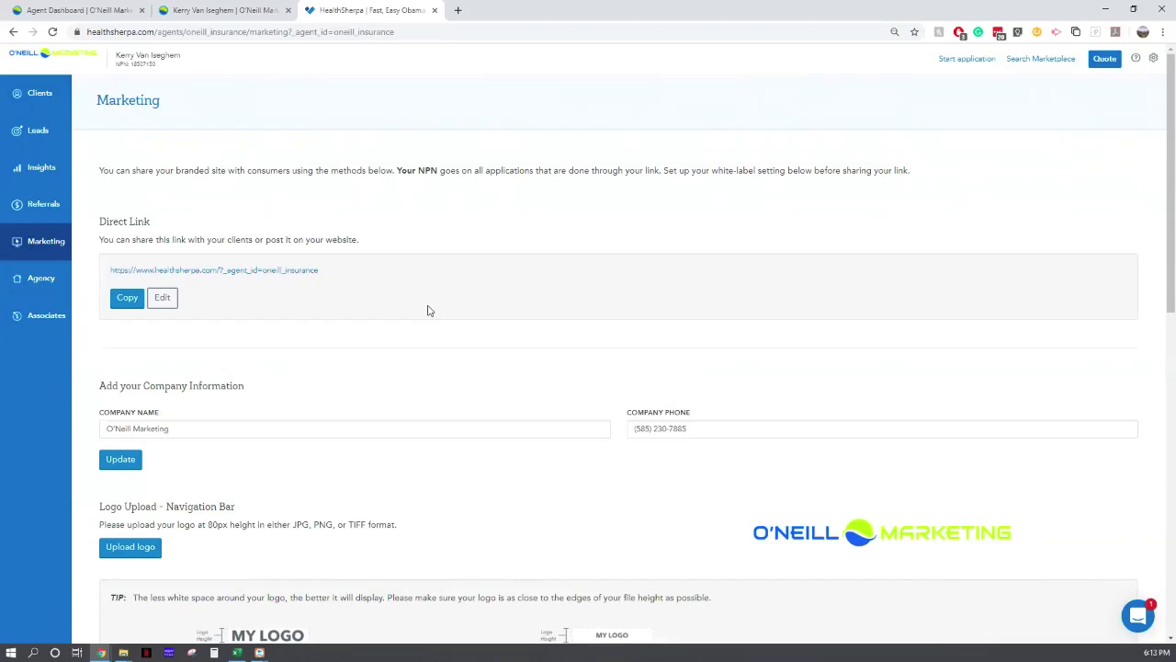
triple_click(108, 272)
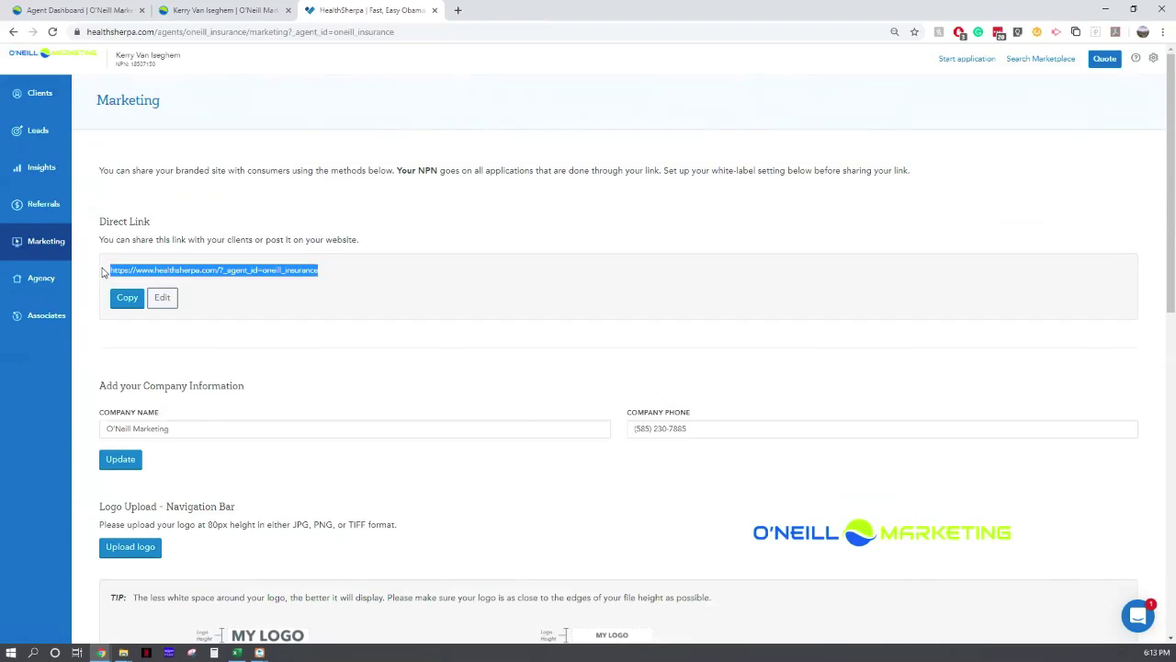
left_click_drag(108, 272, 320, 268)
left_click(340, 280)
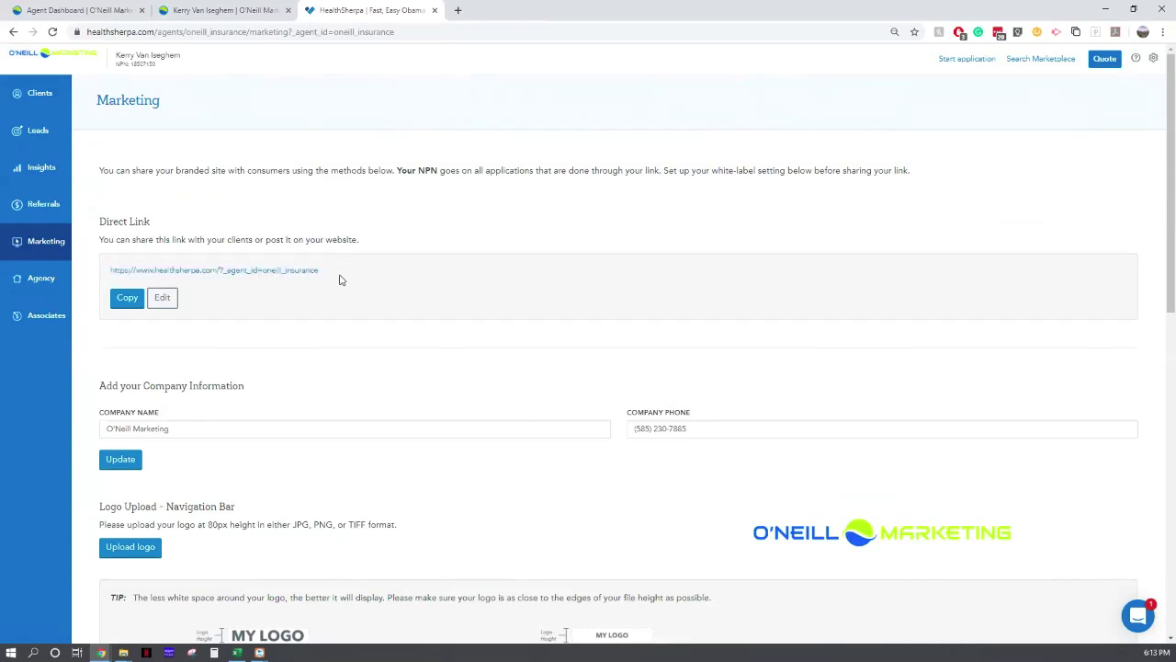
Review the Marketing page's logo, color palette, lifestyle photo and analytics settings, along with its Direct Link.
scroll(340, 279, "down", 8)
scroll(345, 278, "up", 3)
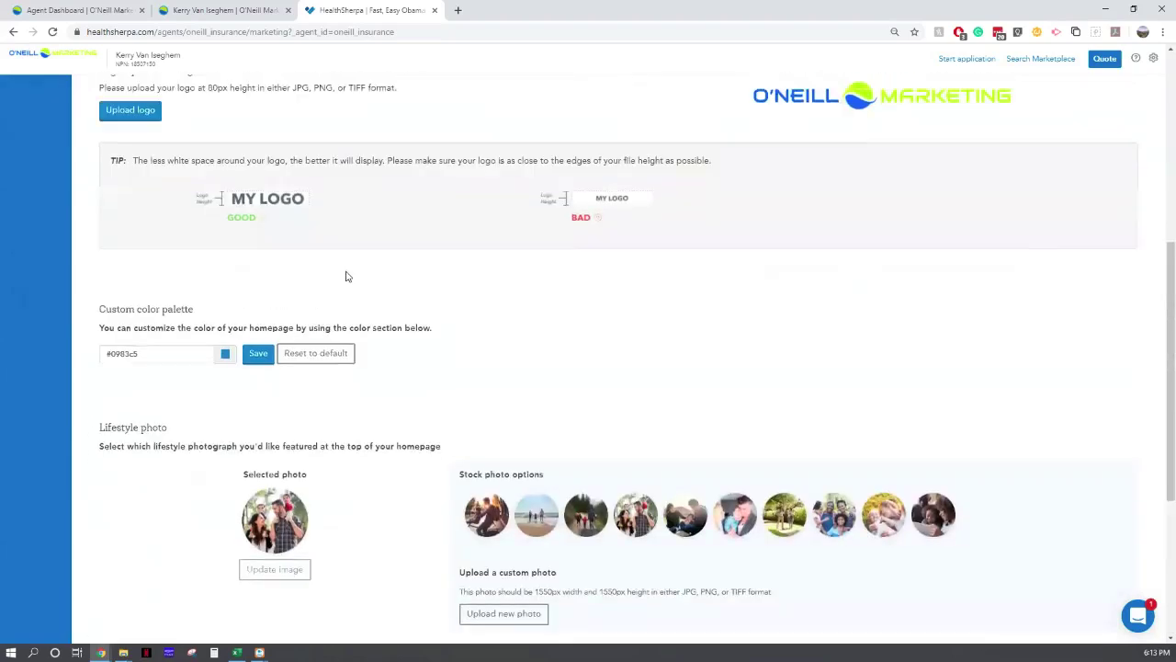
scroll(346, 276, "up", 5)
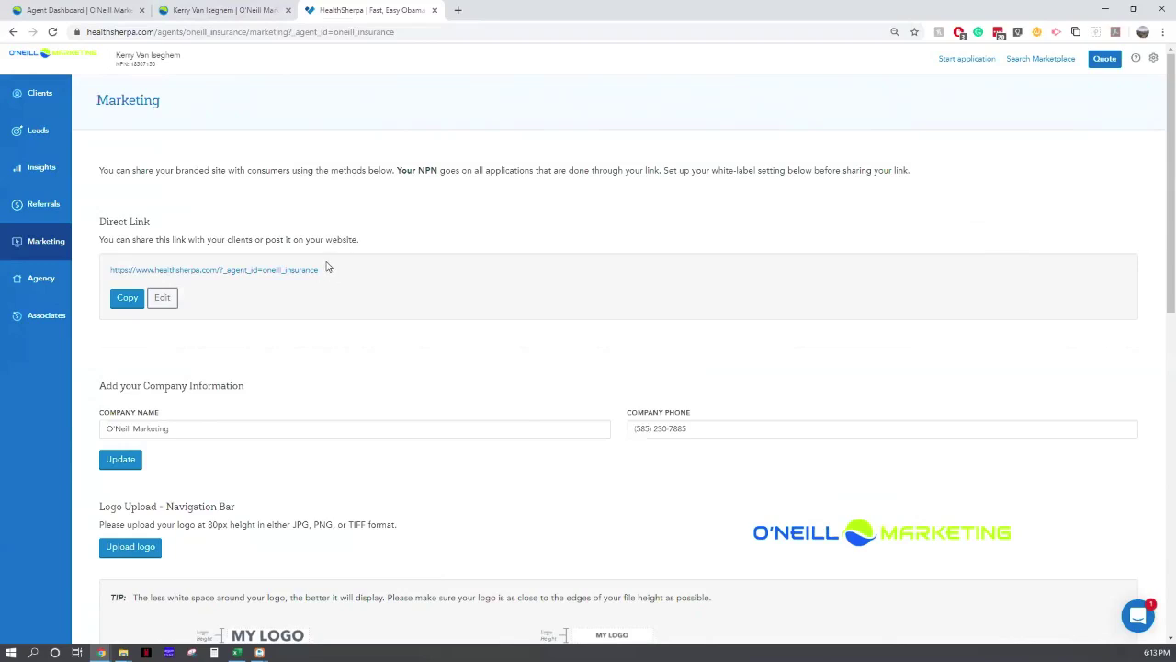
left_click_drag(230, 288, 108, 275)
left_click(107, 276)
scroll(355, 273, "down", 5)
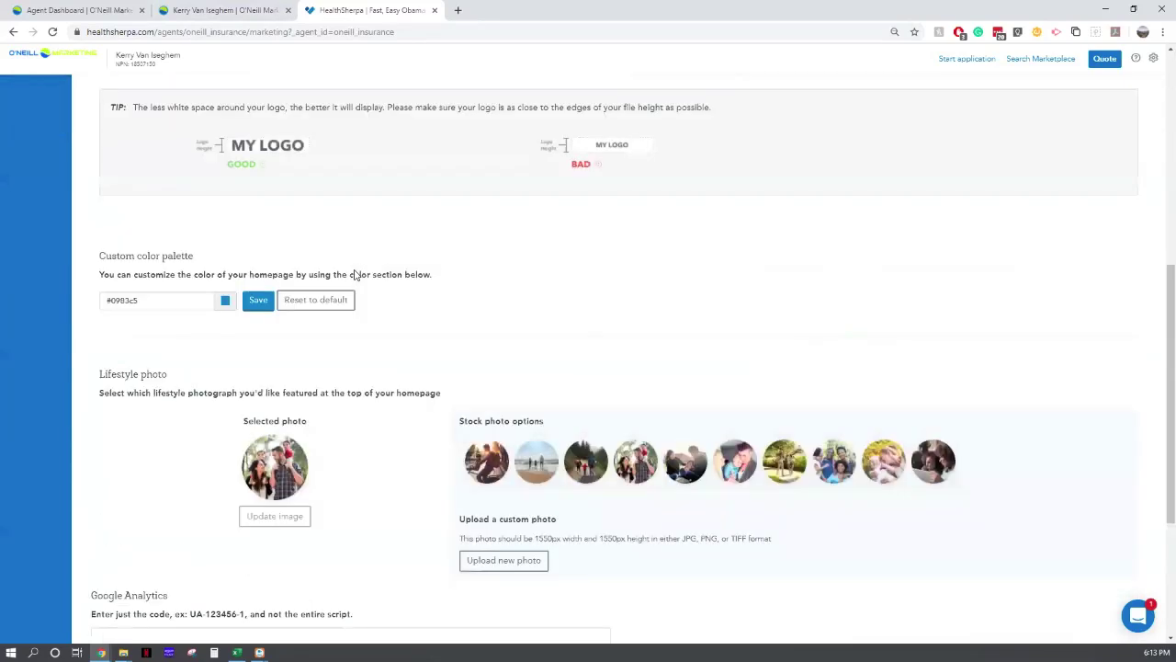
scroll(385, 249, "down", 3)
left_click(247, 396)
scroll(288, 333, "up", 8)
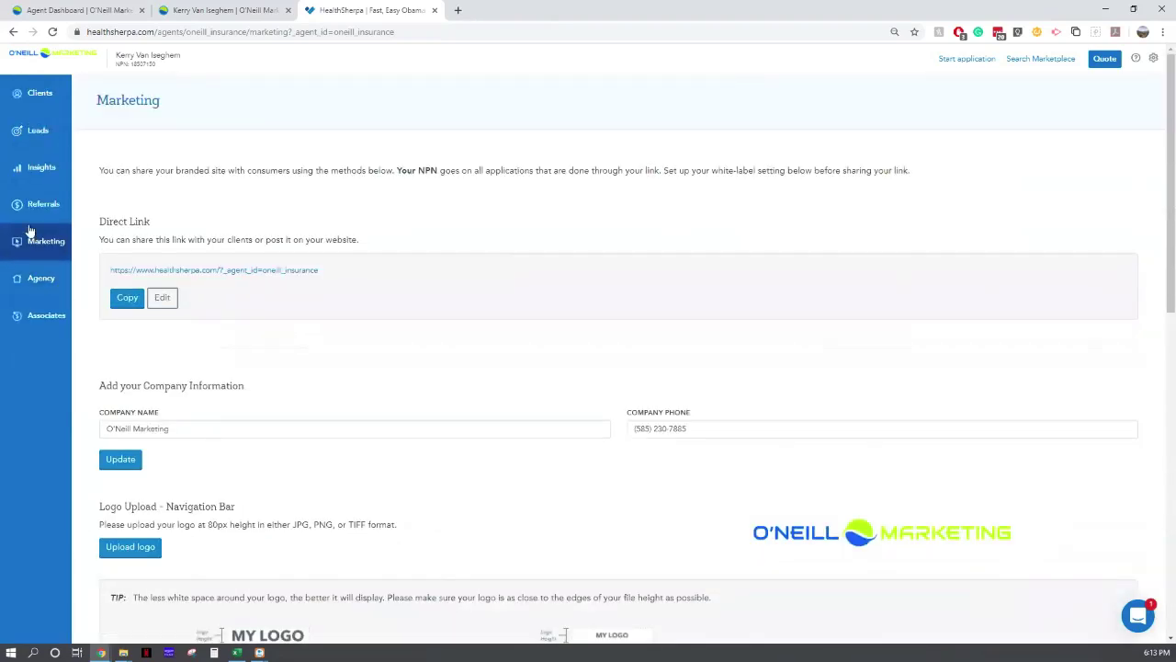
Open the agent's carrier appointments for editing and add Texas as a licensed state.
left_click(29, 93)
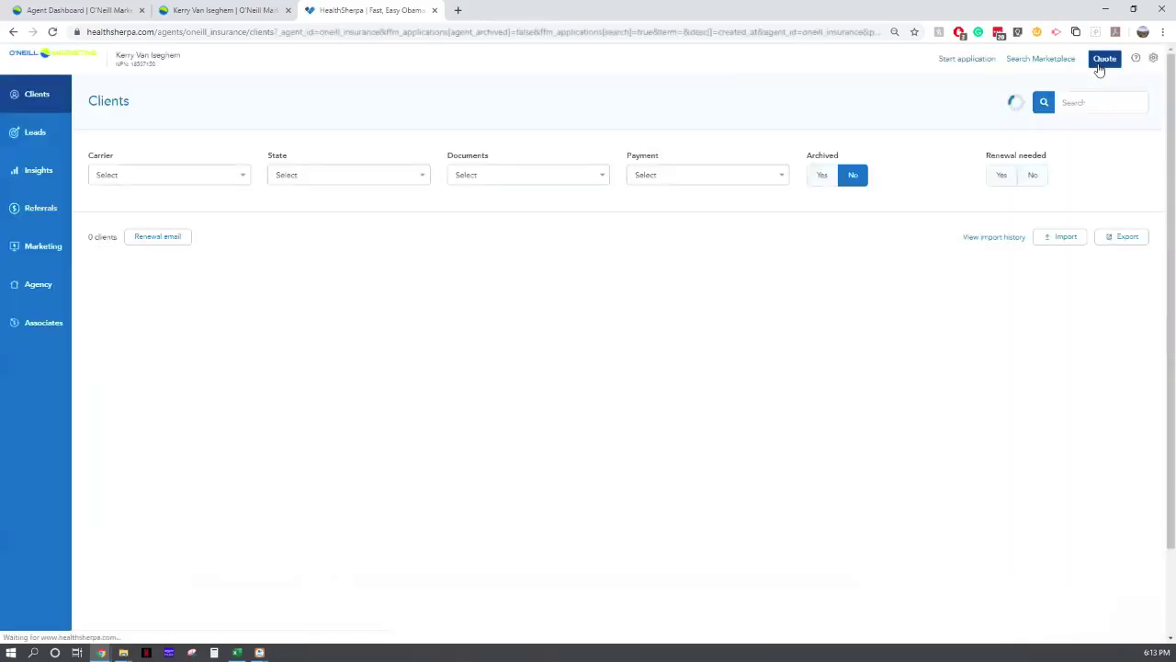
left_click(1153, 58)
left_click(1131, 129)
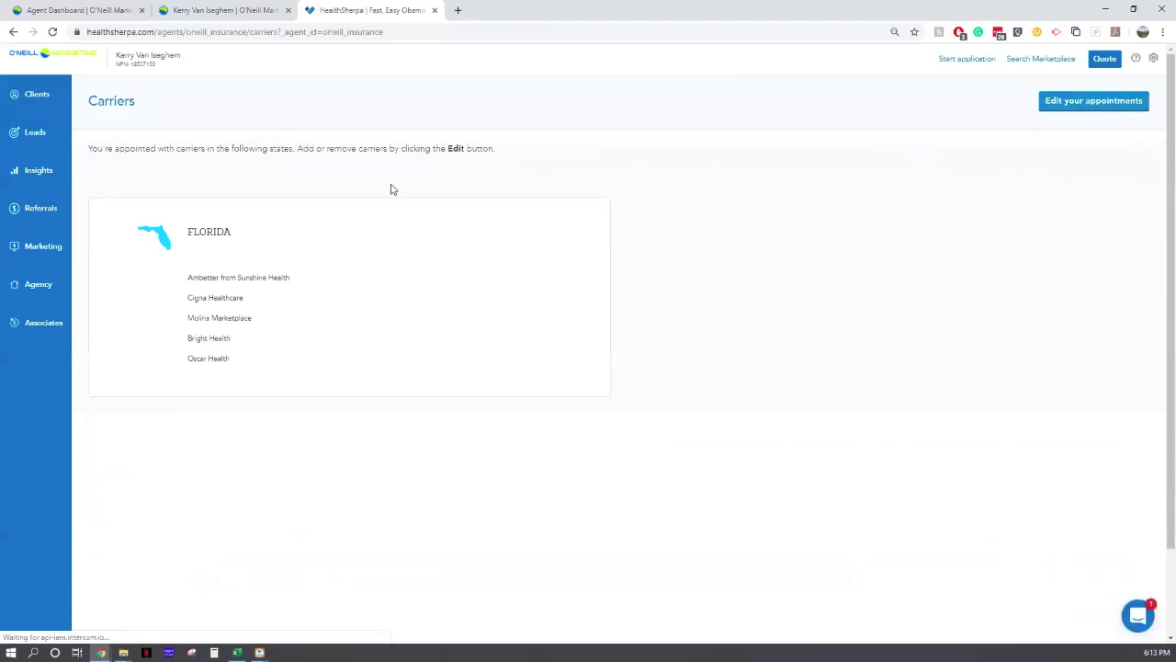
left_click(1089, 103)
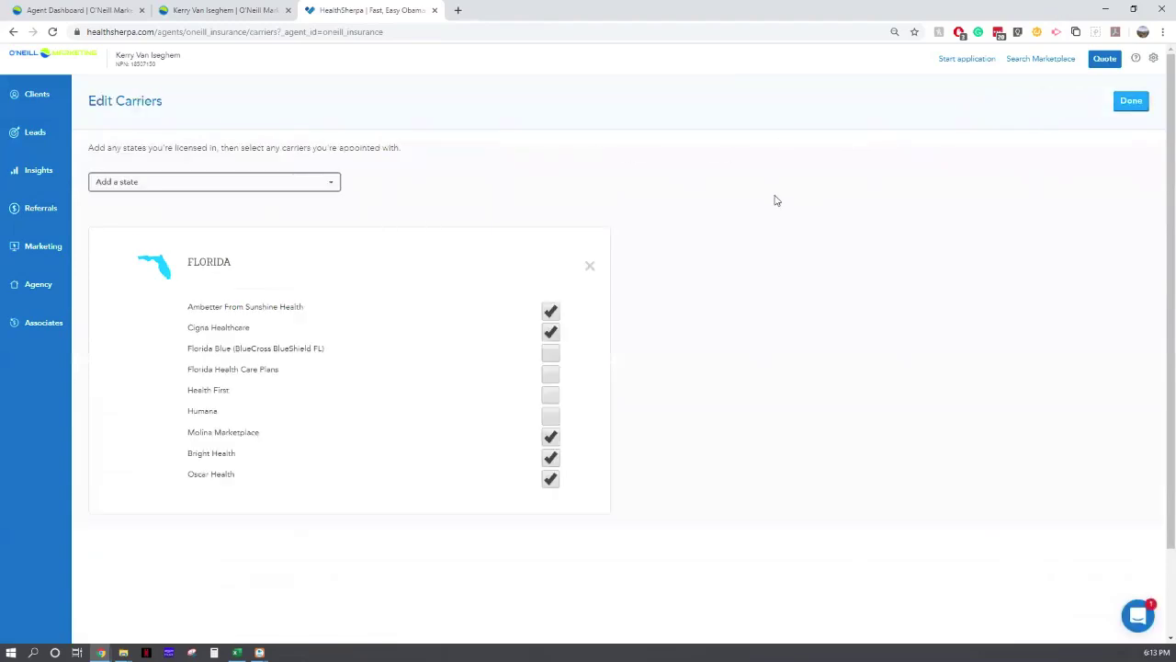
left_click(331, 182)
scroll(283, 259, "down", 5)
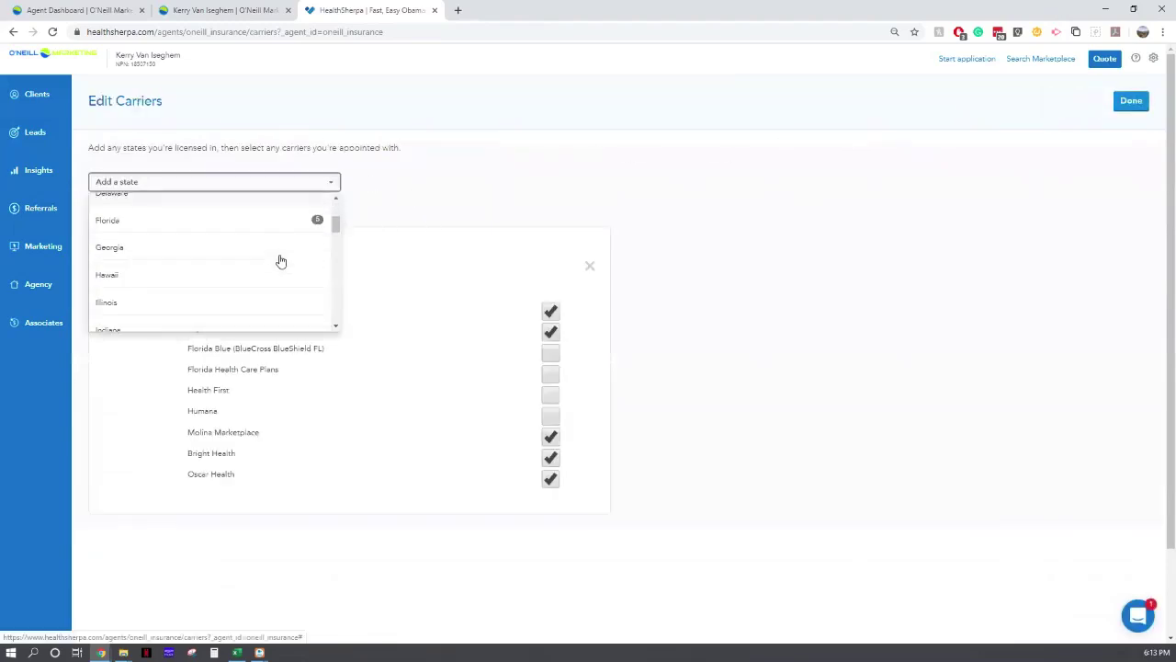
scroll(280, 262, "down", 5)
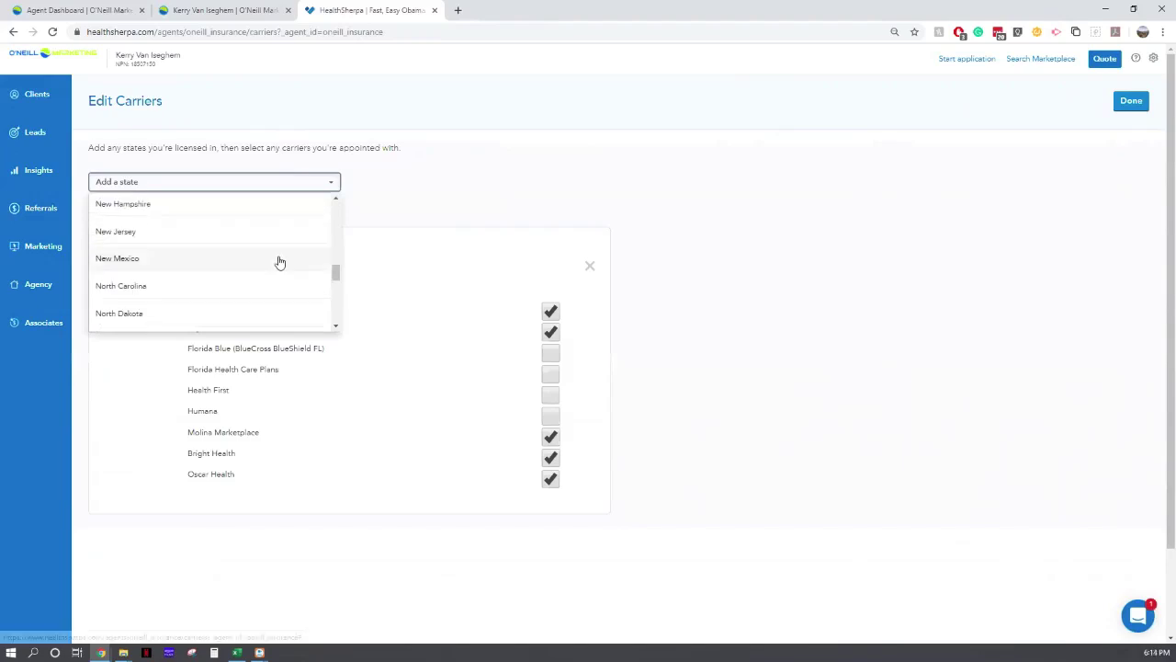
scroll(255, 315, "down", 1)
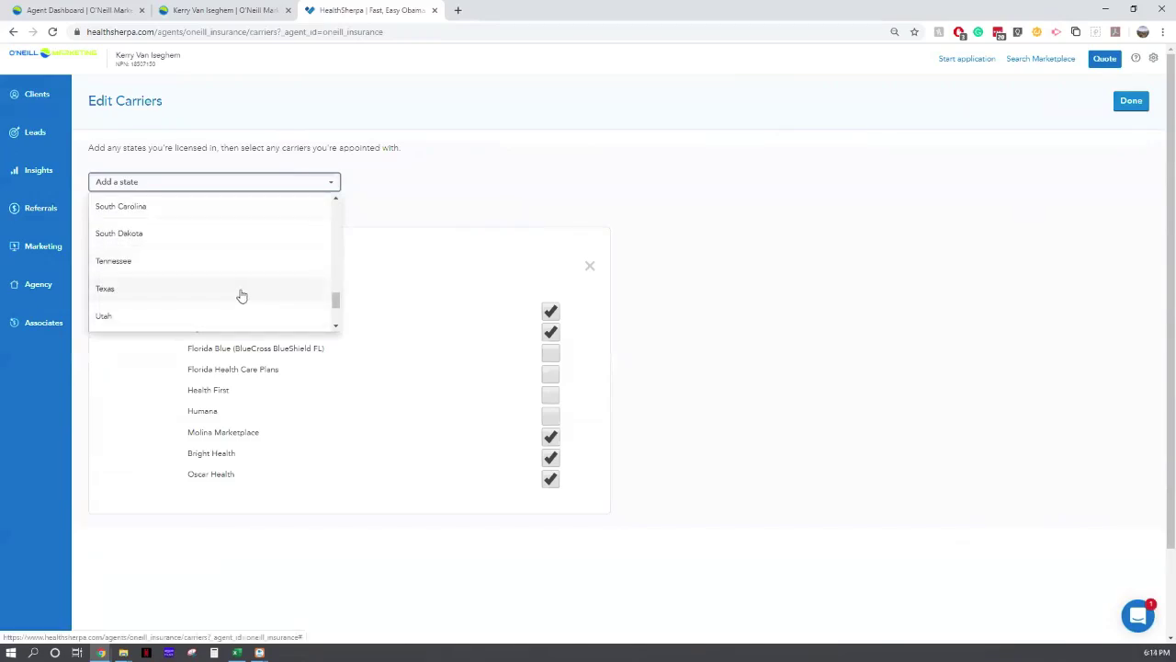
left_click(242, 291)
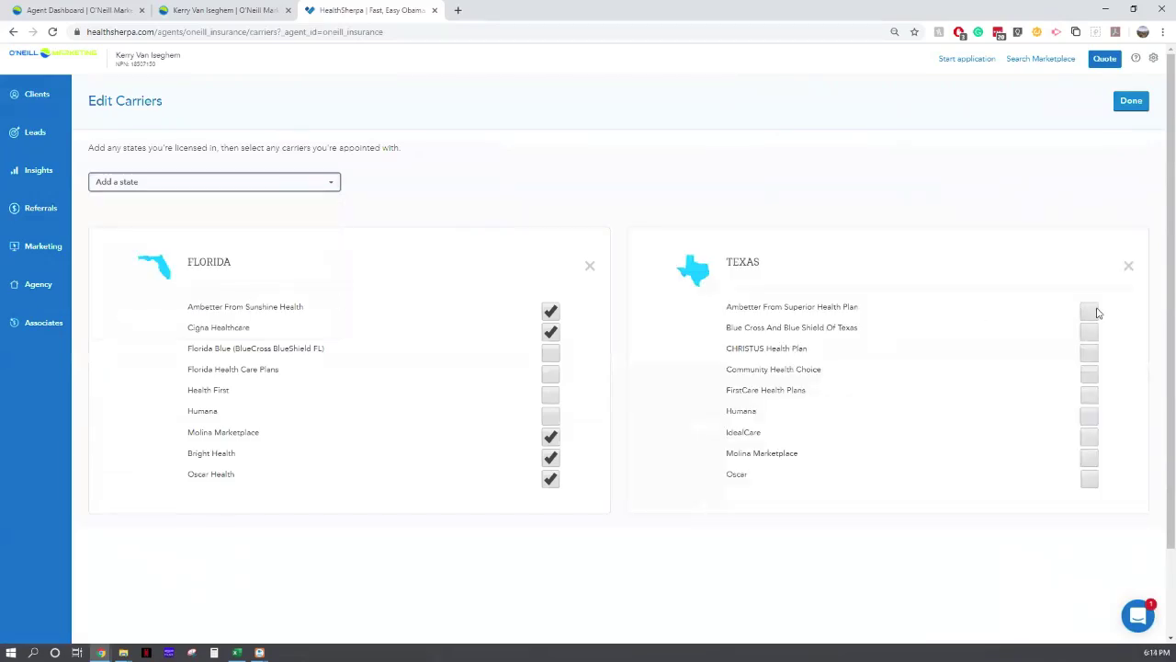
Select Ambetter From Superior Health Plan, Blue Cross And Blue Shield Of Texas, Molina Marketplace and Oscar as the Texas carriers.
left_click(1089, 332)
left_click(1091, 480)
left_click(1092, 459)
Highlight the Humana entries in the Florida and Texas carrier lists, leaving them unselected, and finish editing the appointments.
left_click_drag(186, 413, 225, 414)
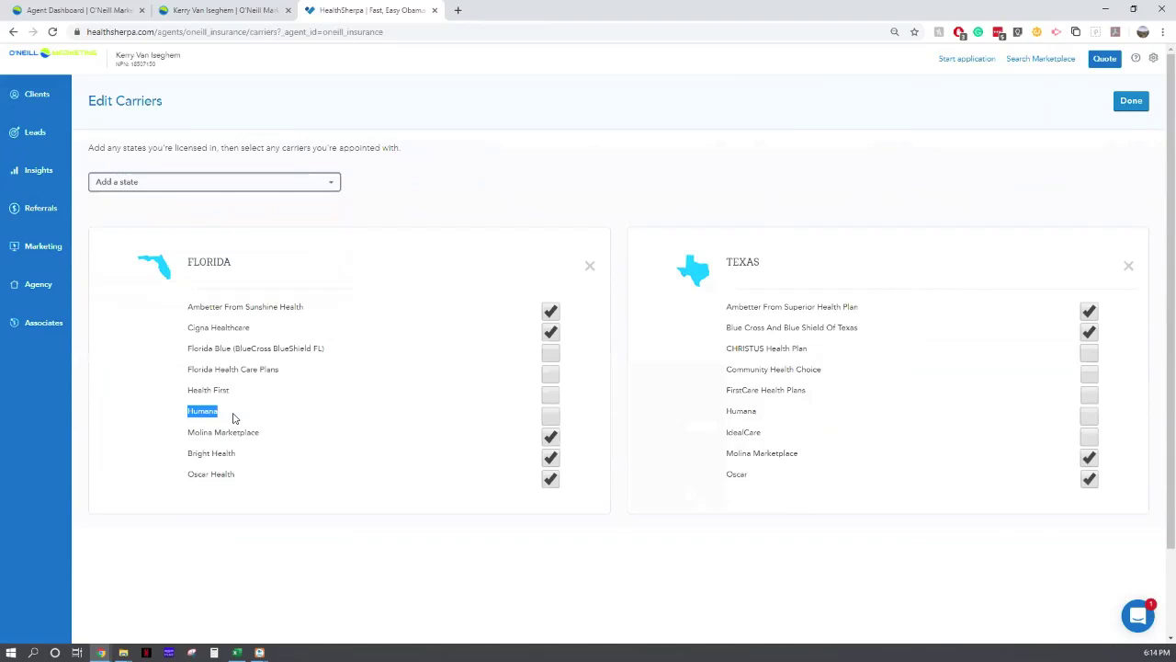
left_click_drag(226, 414, 190, 419)
left_click(178, 418)
mouse_move(177, 416)
left_mouse_down()
mouse_move(230, 418)
mouse_move(181, 414)
left_mouse_up()
left_click(236, 413)
left_click(171, 418)
left_click_drag(760, 411, 744, 412)
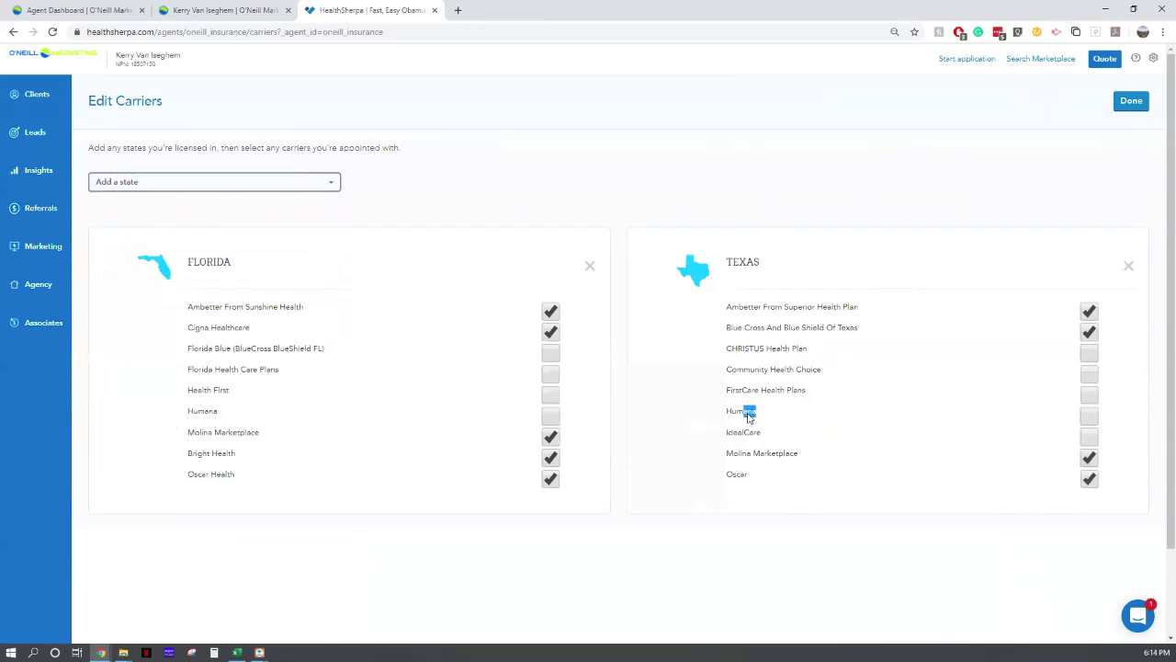
left_click(748, 413)
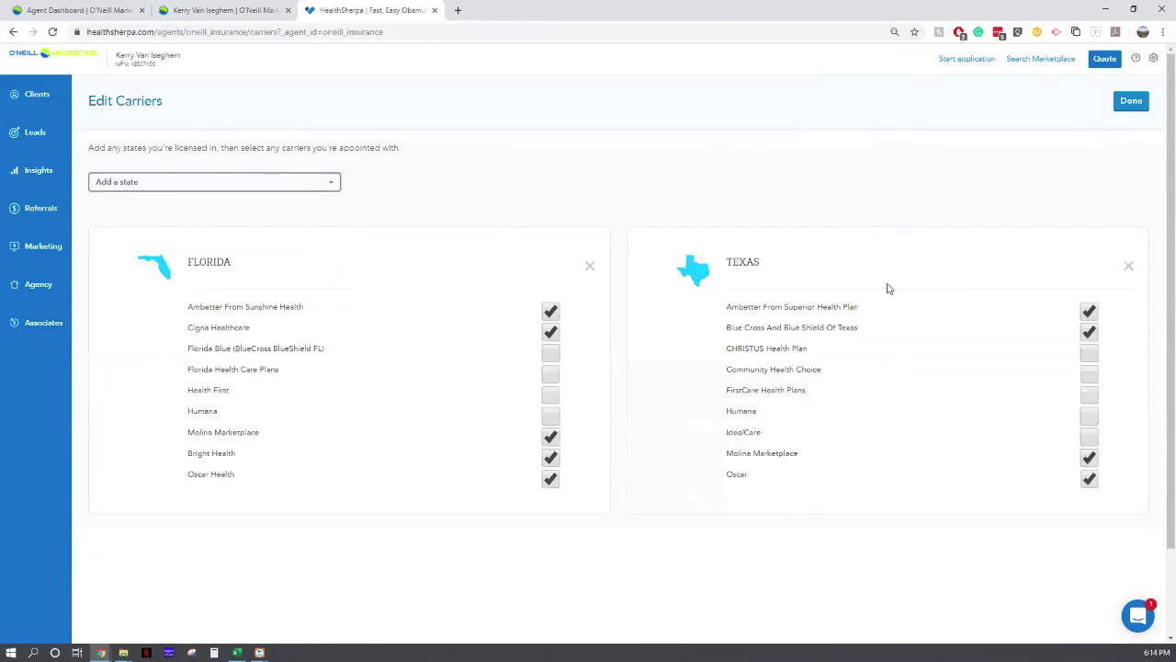
left_click(1132, 103)
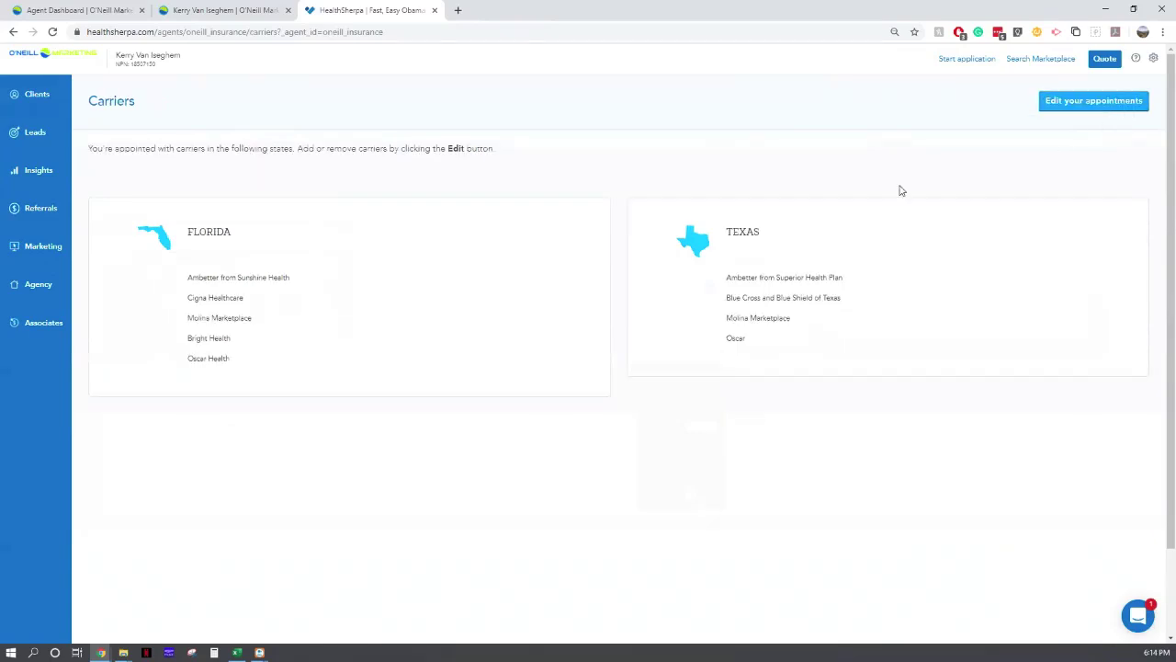
Open the account settings and highlight the FFM username field and its label in the FFM Account section.
left_click(1154, 58)
left_click(1143, 105)
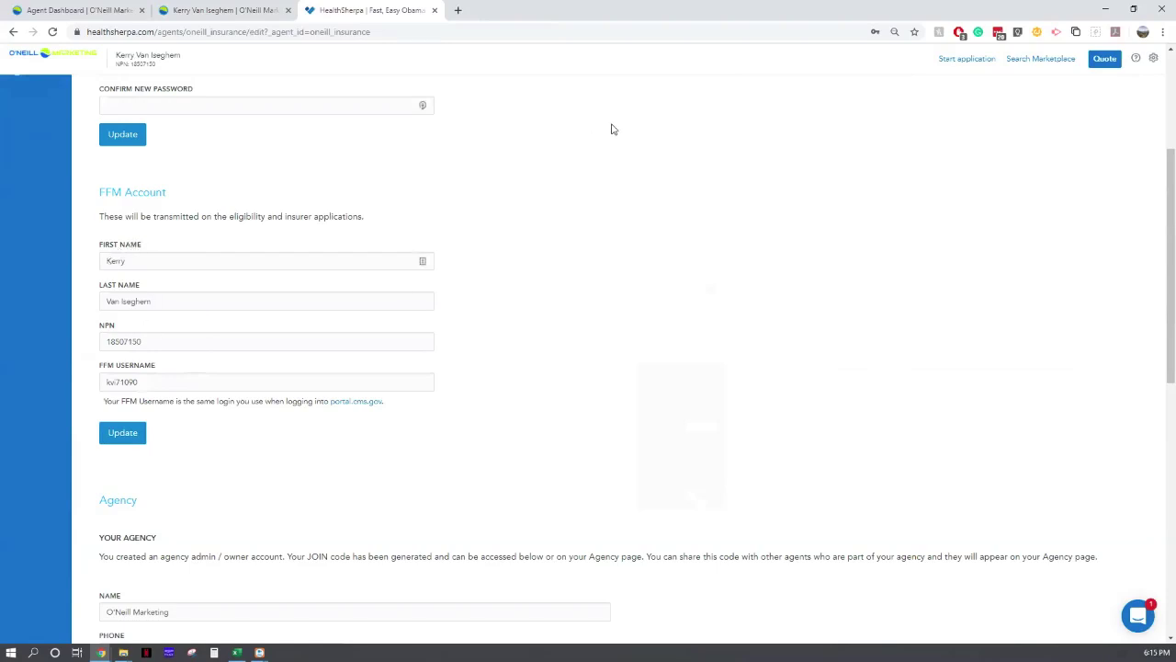
scroll(612, 133, "down", 3)
scroll(613, 143, "up", 3)
left_click_drag(147, 380, 88, 385)
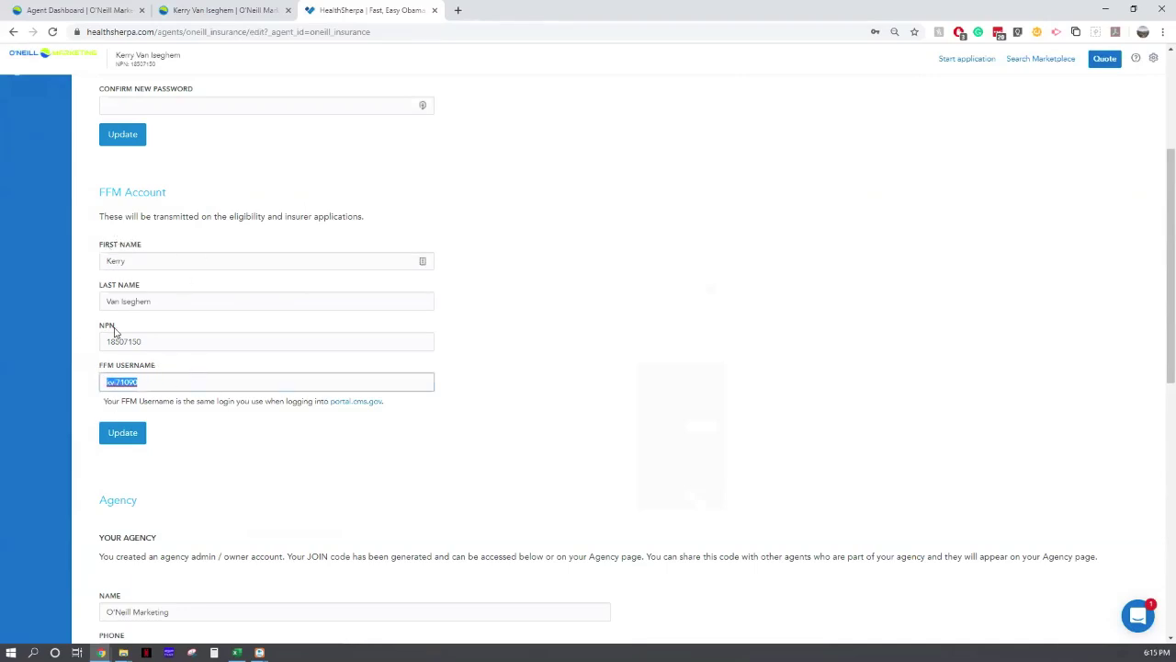
left_click_drag(99, 366, 168, 370)
scroll(167, 370, "up", 3)
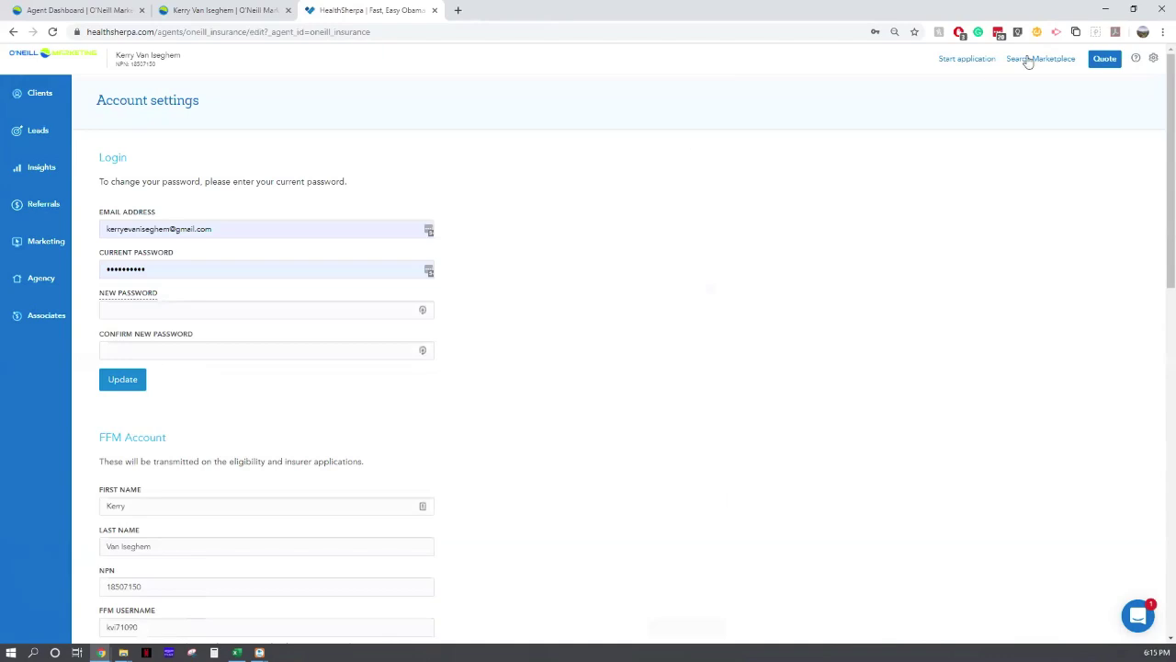
Start a quote for a 35-year-old female in zip code 33634 and include both Florida Blue carriers in the plan results.
left_click(1090, 64)
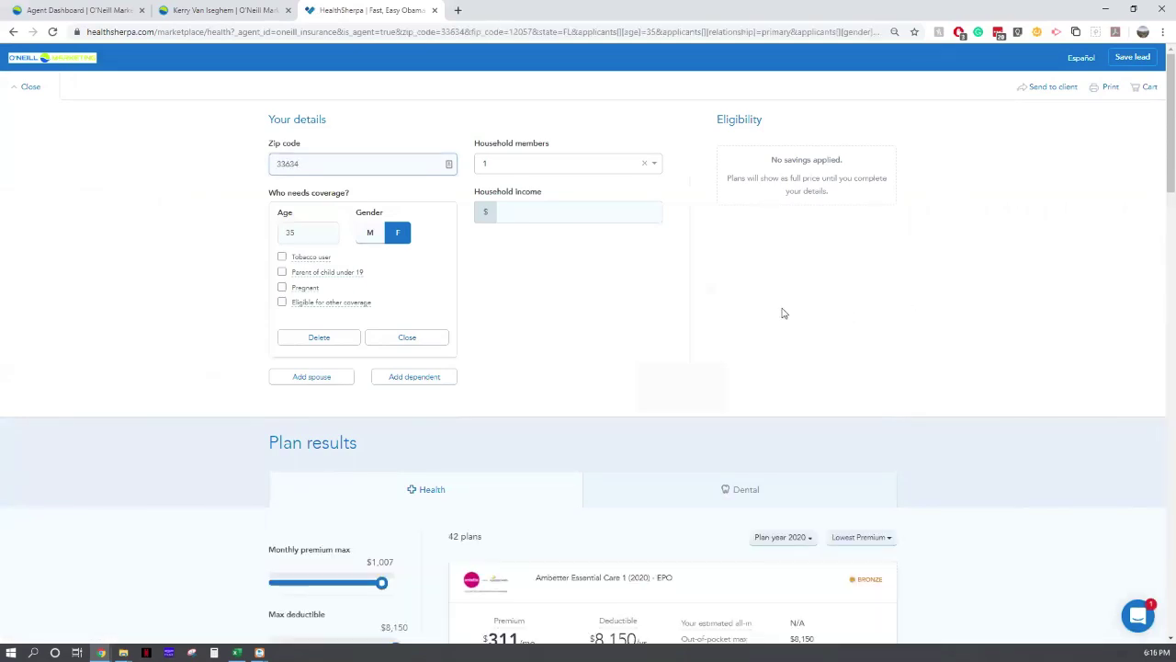
scroll(1034, 352, "down", 1)
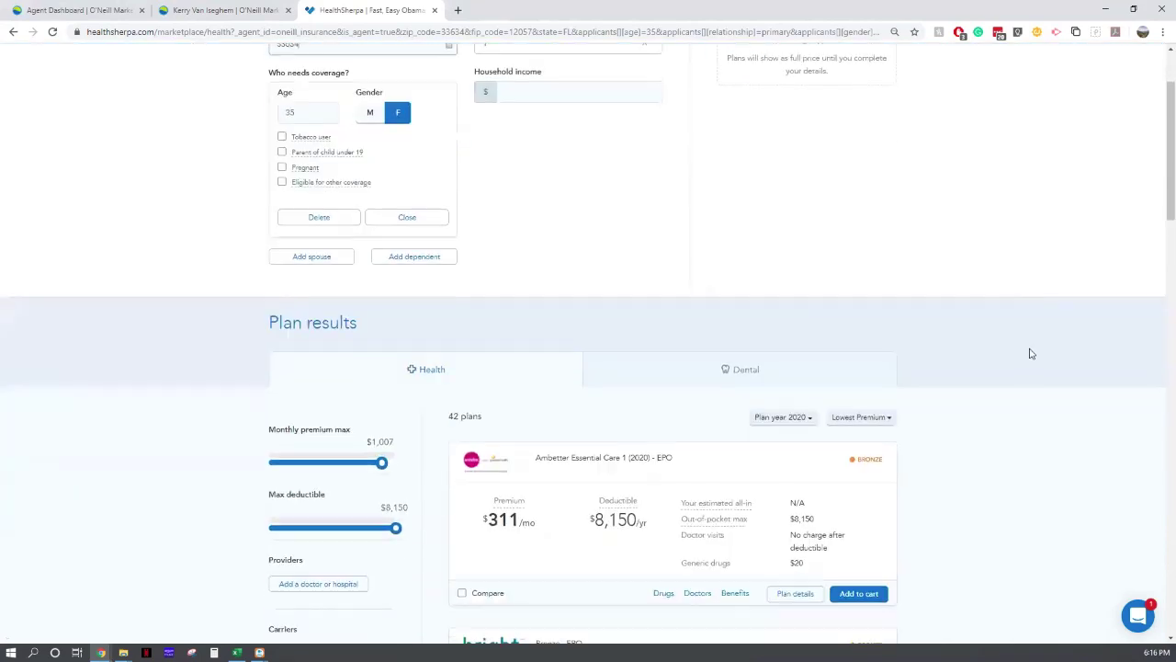
scroll(1027, 352, "down", 2)
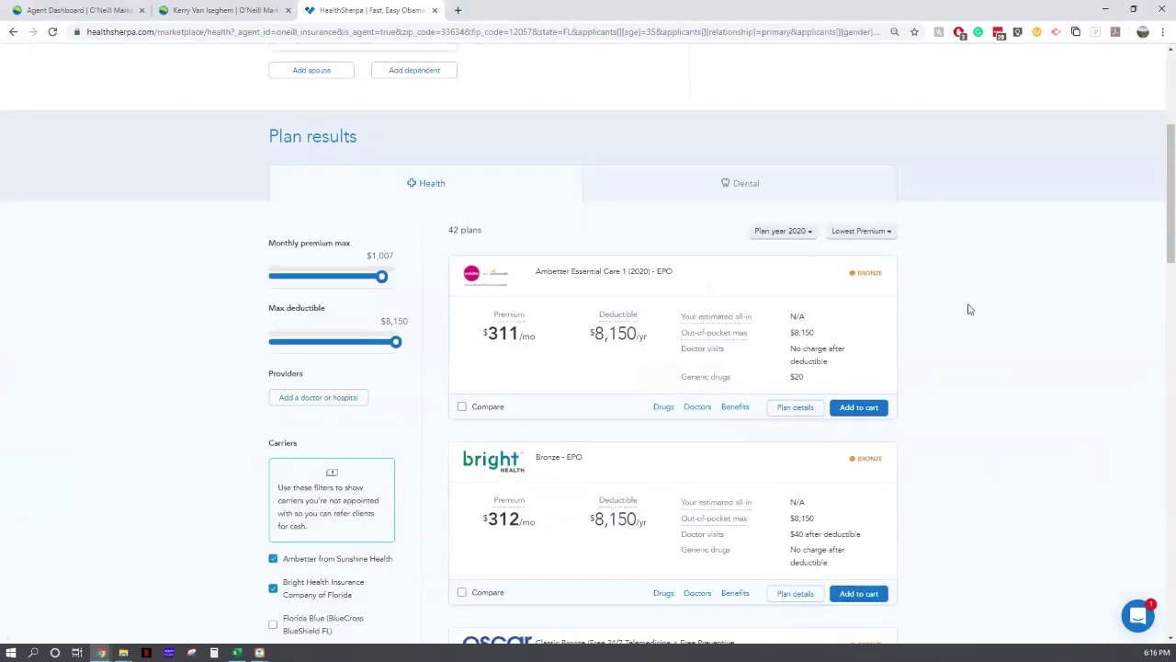
scroll(974, 317, "down", 3)
left_click(273, 384)
left_click(272, 415)
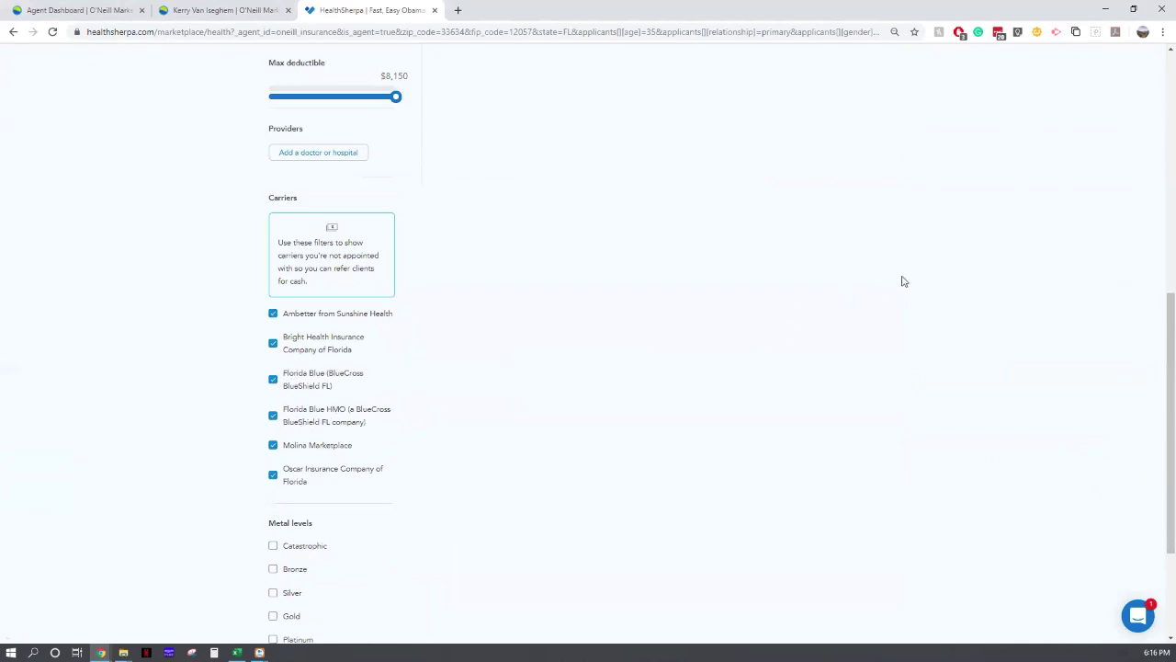
Examine the health plan results and highlight the free 24/7 telemedicine wording in Oscar's Classic Bronze plan name.
scroll(1023, 276, "up", 2)
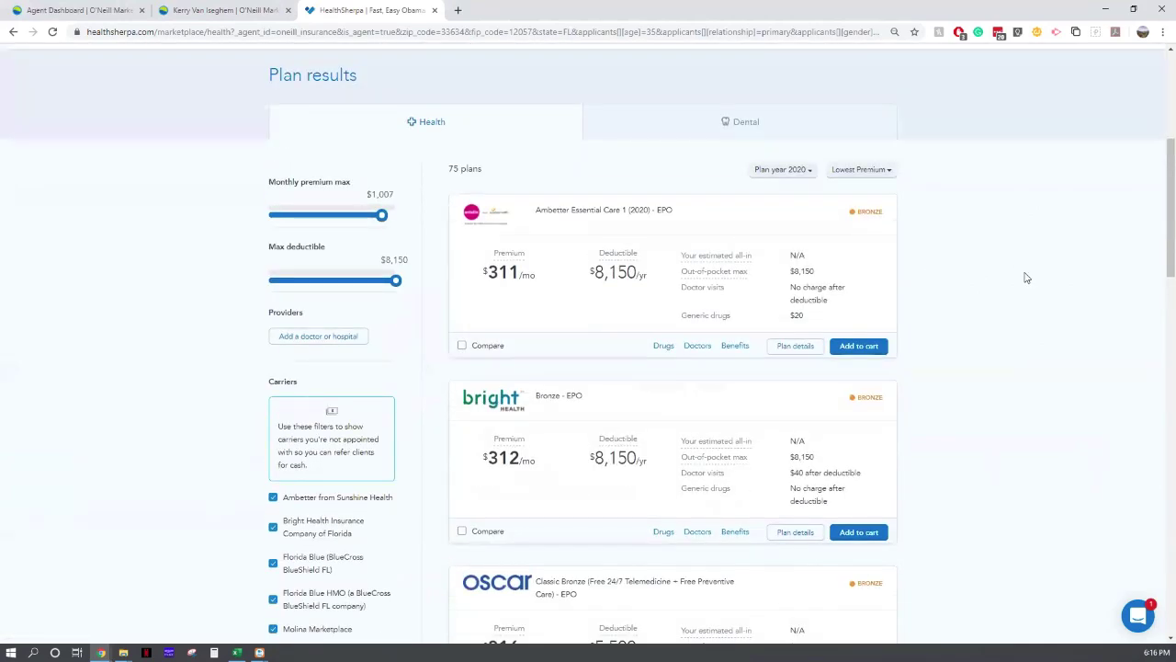
scroll(1027, 278, "down", 5)
scroll(1026, 277, "up", 3)
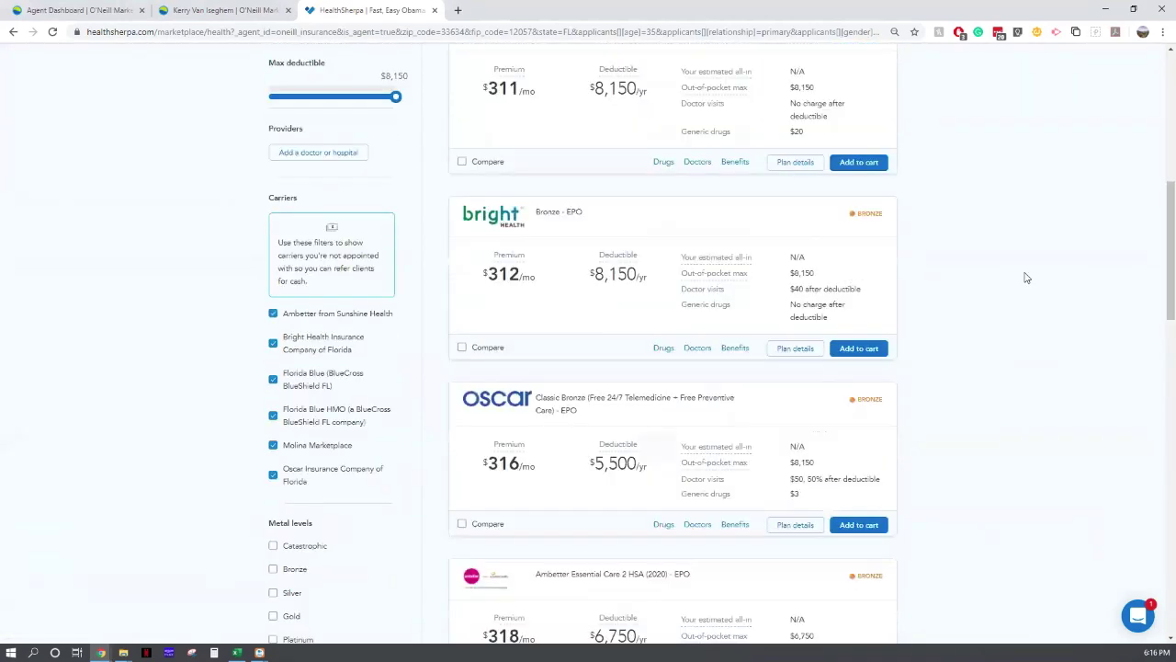
scroll(1027, 277, "up", 1)
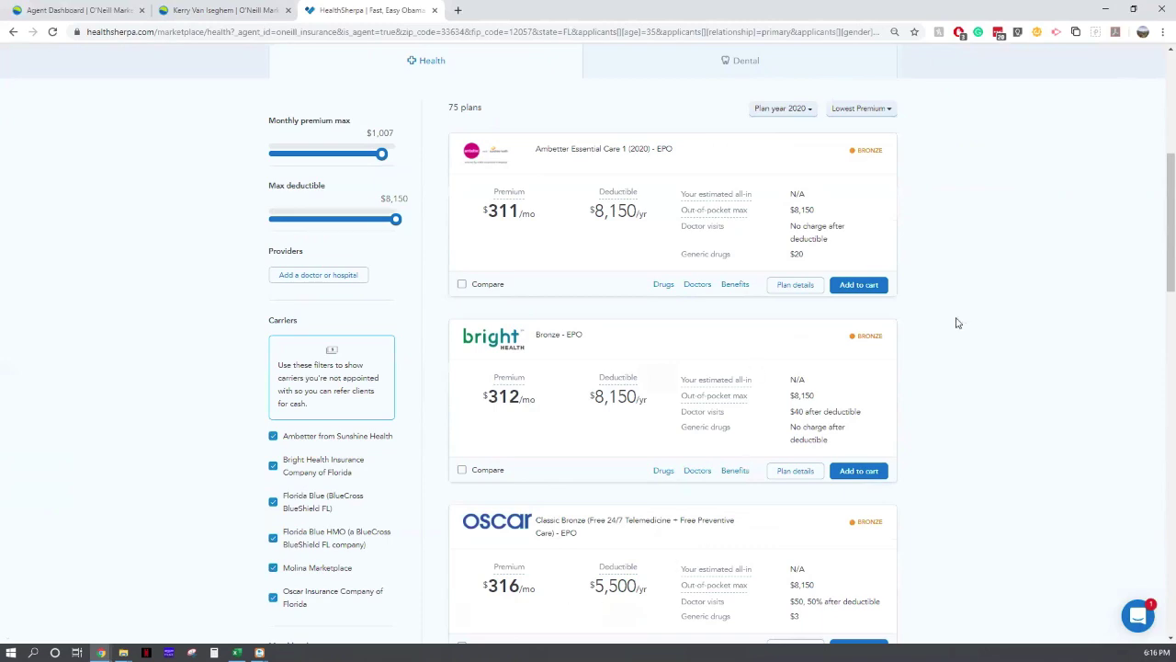
scroll(955, 323, "down", 1)
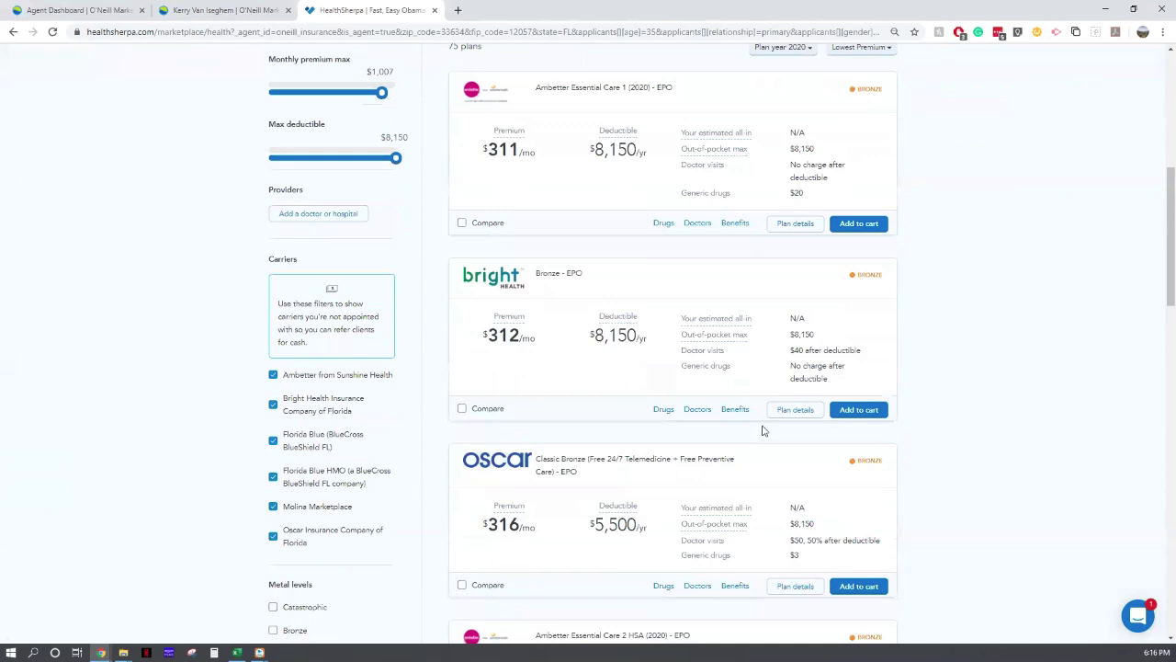
double_click(510, 481)
left_click(509, 481)
left_click_drag(589, 458, 671, 458)
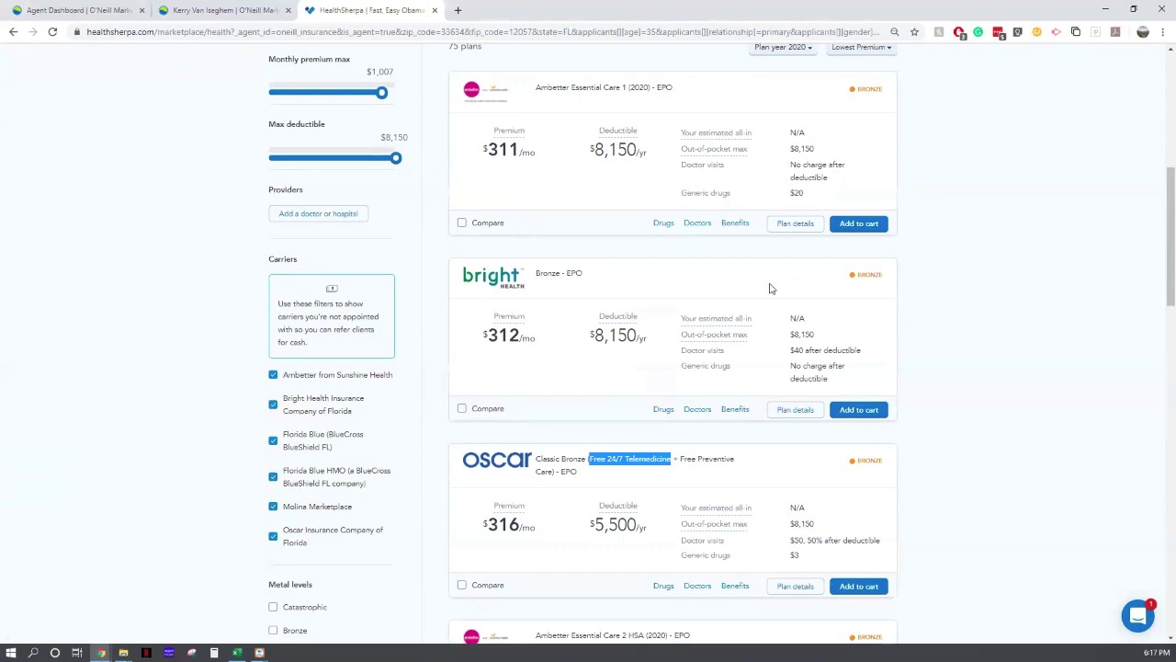
left_click(557, 164)
Open the Oscar for Business site in a new browser tab and sign in with the saved e-mail and password.
key("ctrl+t")
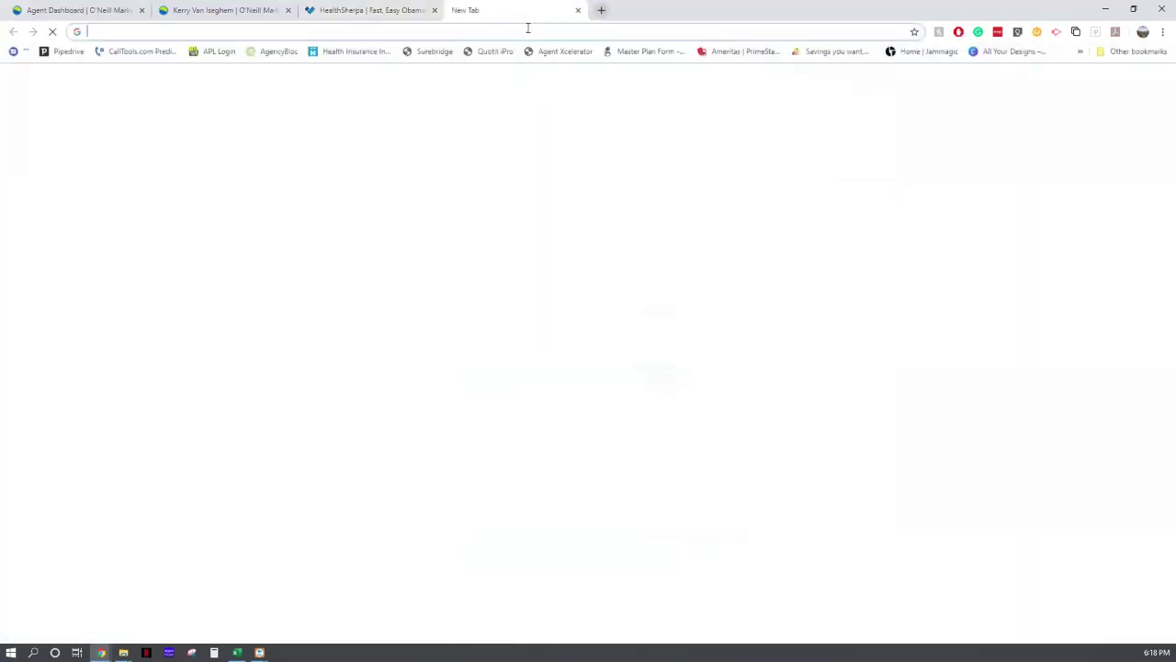
type("osc")
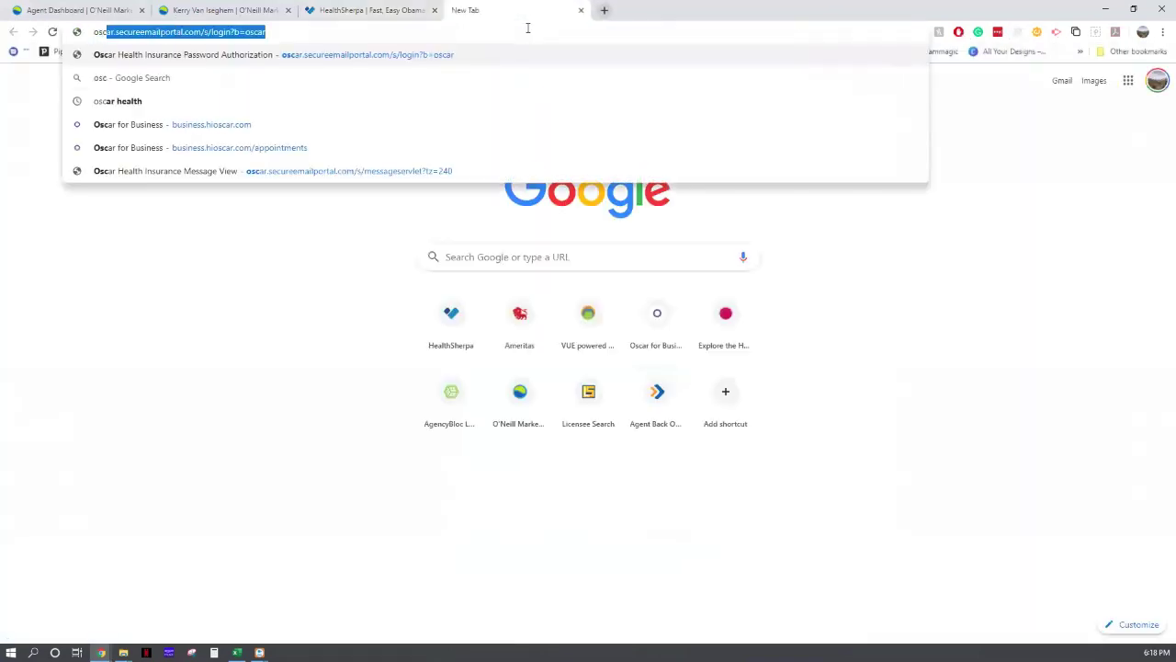
key("Down")
key("Down")
key("Down")
key("Return")
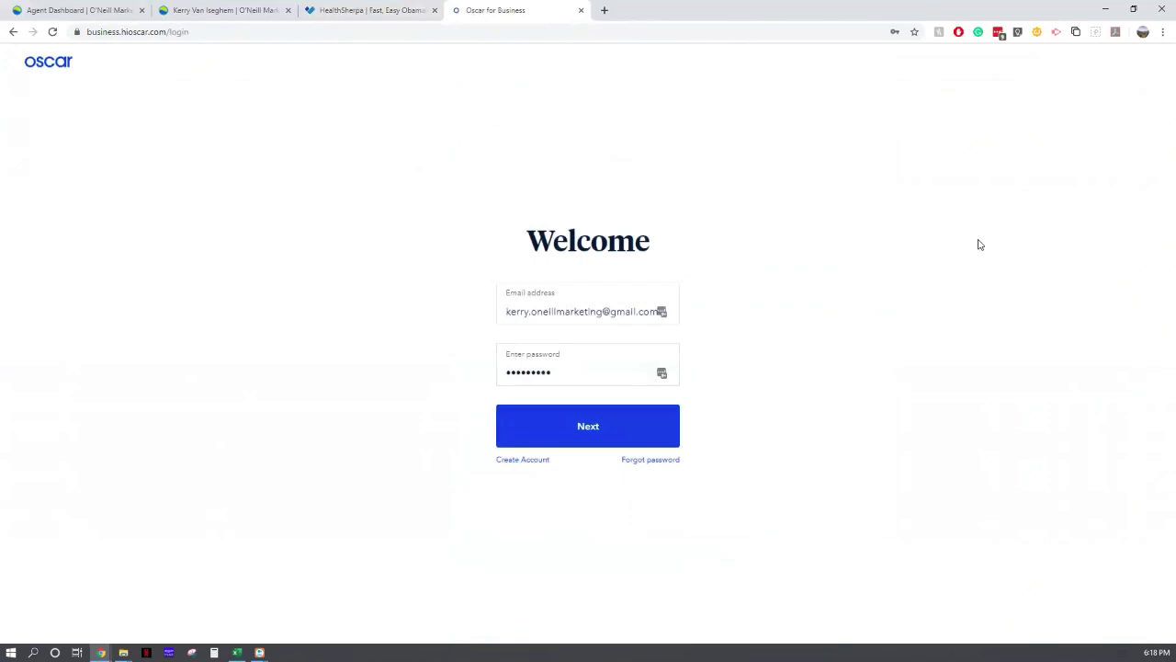
key("Return")
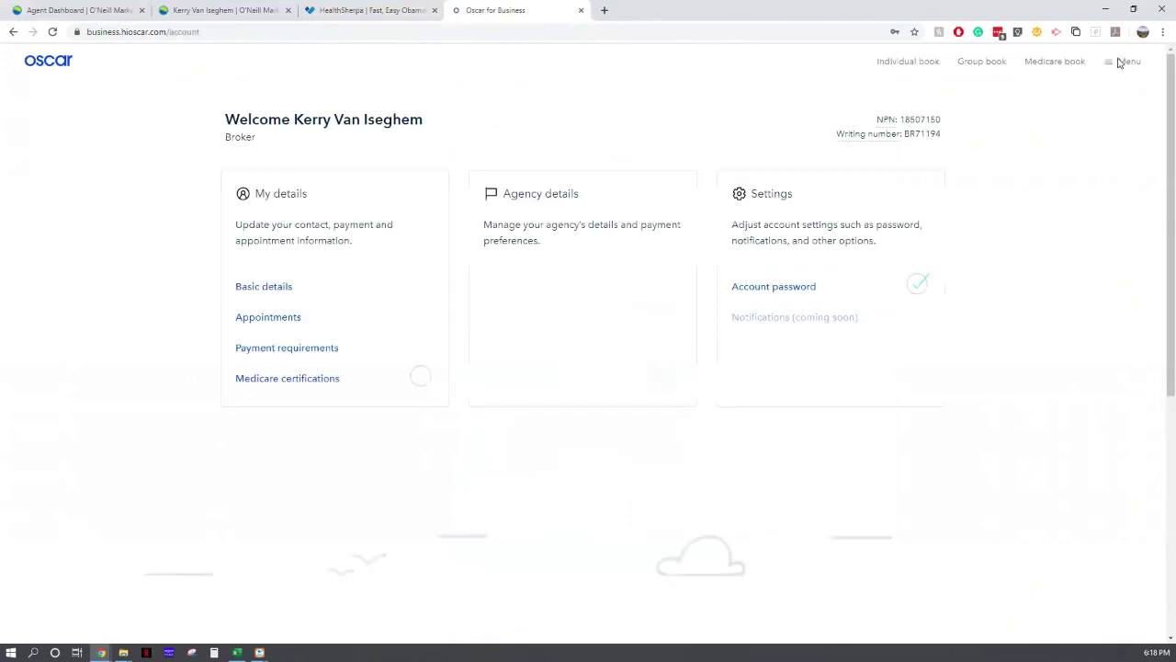
Open the Oscar Demo app page of the broker account and bring up its instructions on how to demo the app.
left_click(1123, 62)
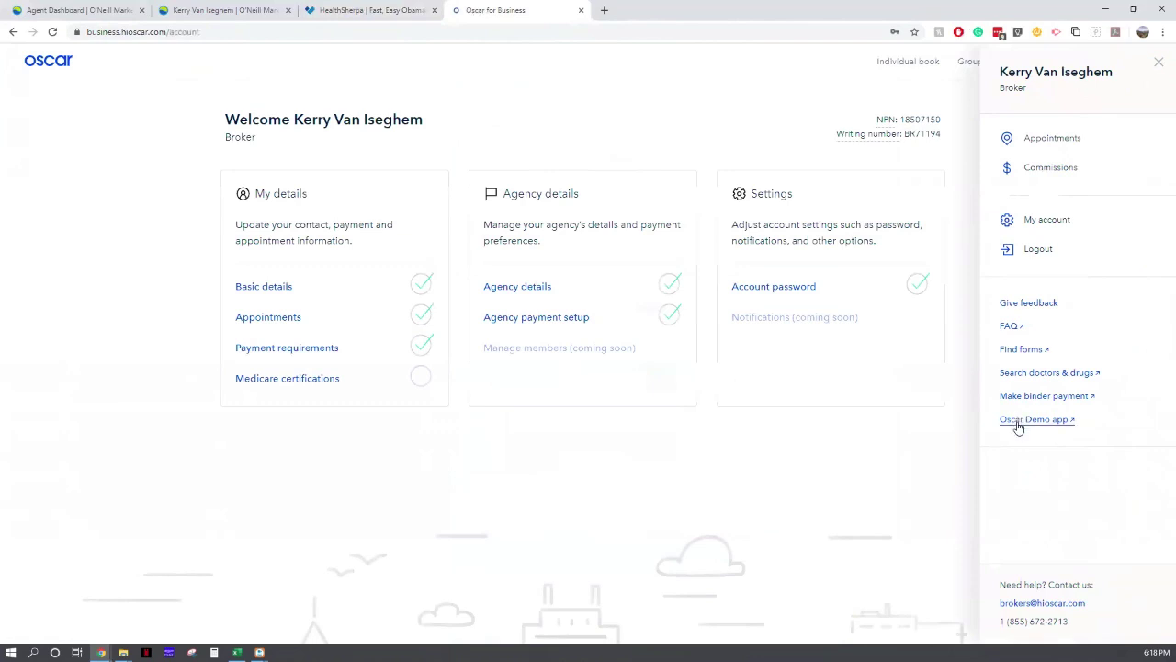
right_click(1017, 424)
left_click(1003, 425)
left_click(1003, 425)
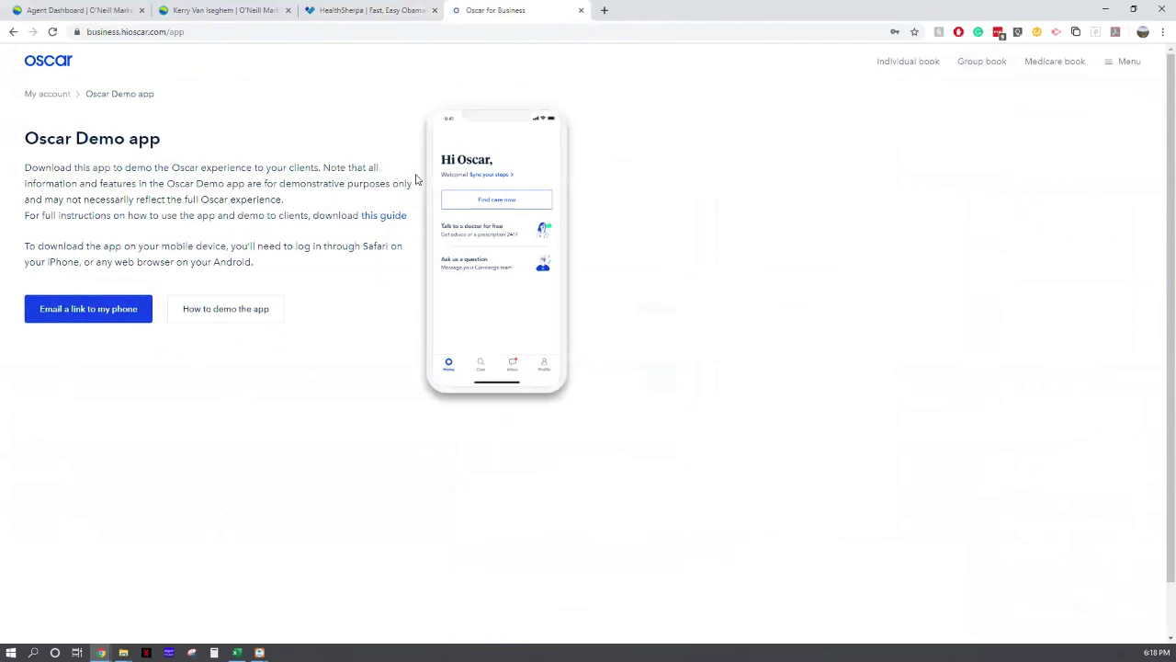
left_click(256, 309)
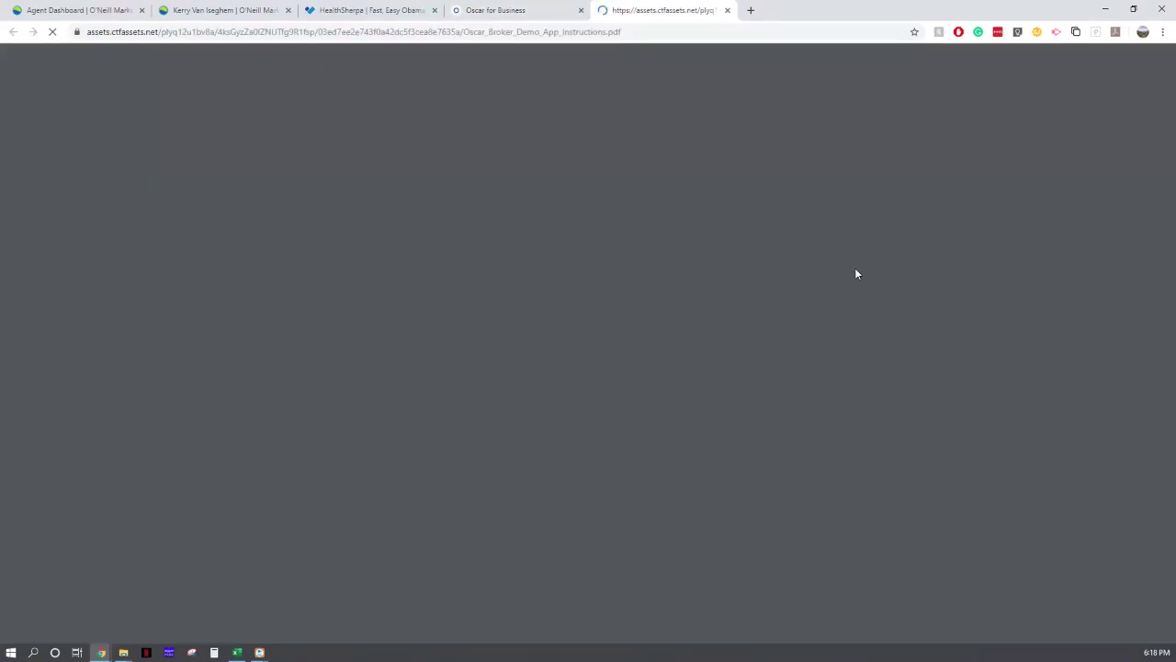
Read the demo app instructions through the Features overview page and highlight its Step tracking and Doctor on Call headings.
scroll(912, 242, "down", 20)
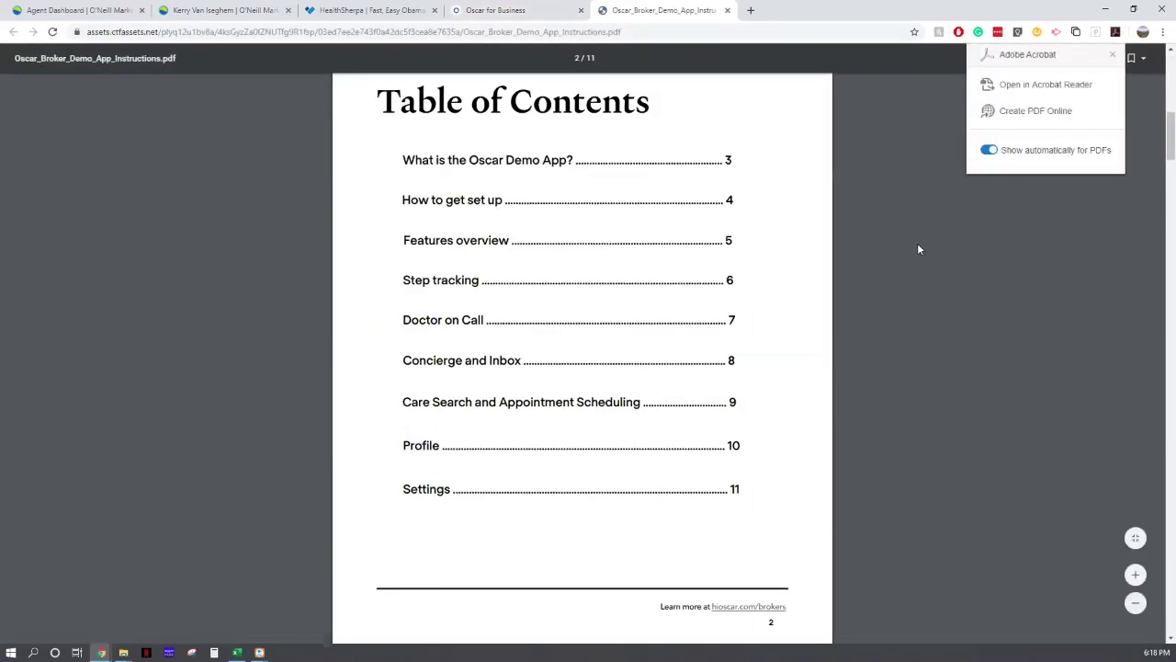
scroll(923, 249, "up", 2)
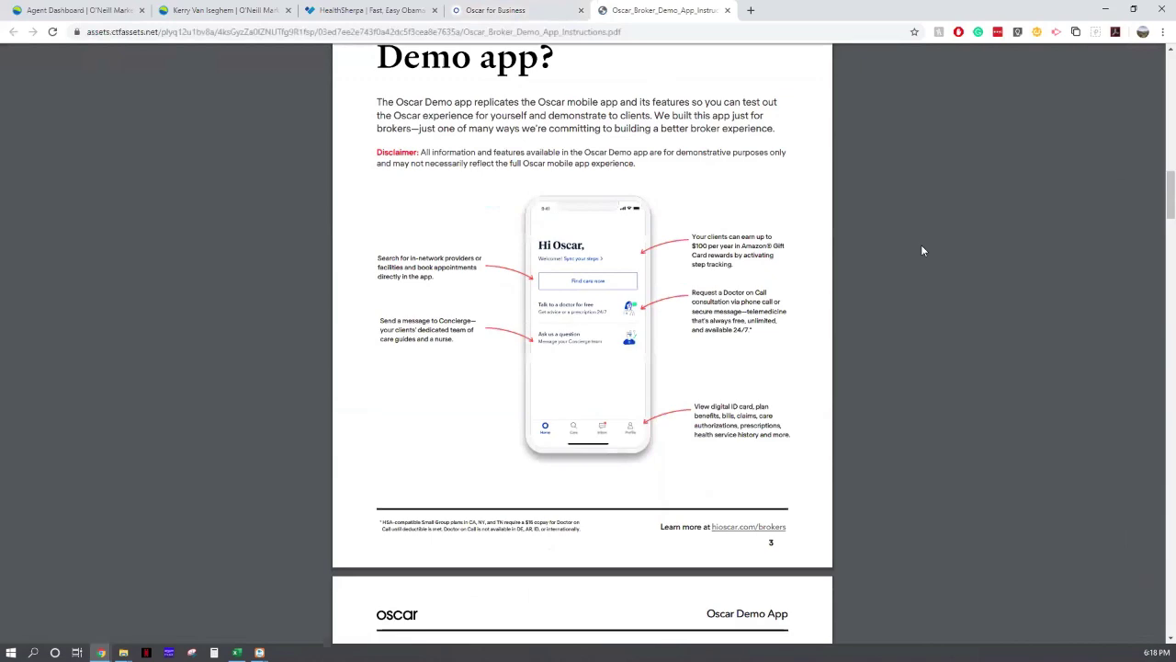
scroll(922, 250, "down", 8)
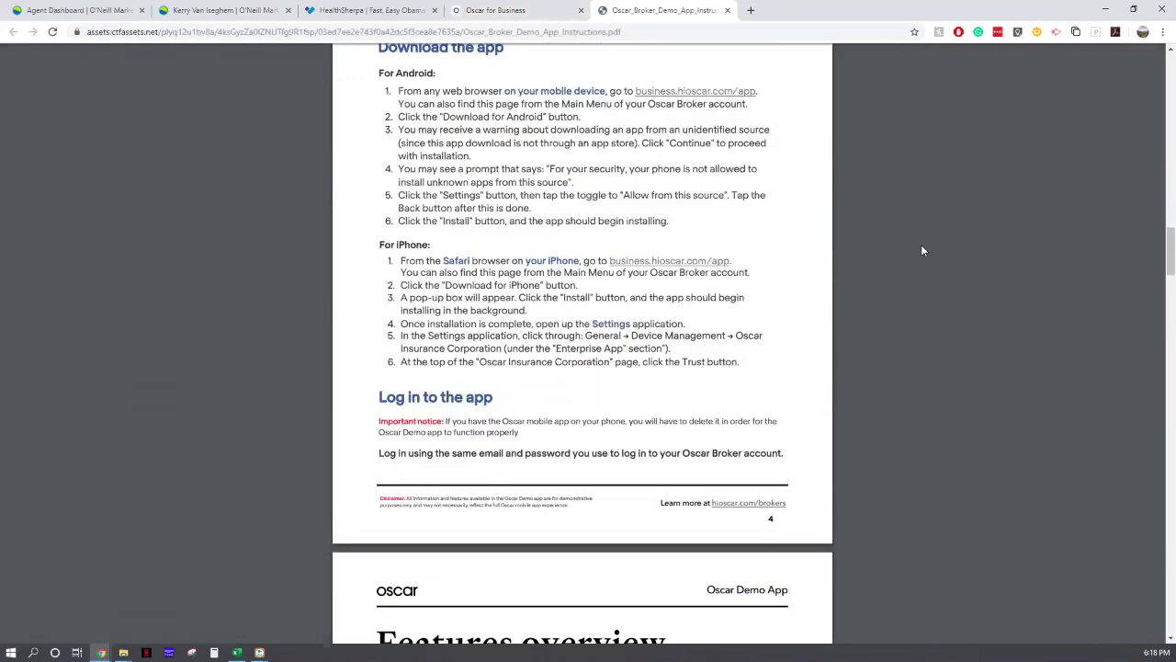
scroll(923, 250, "down", 12)
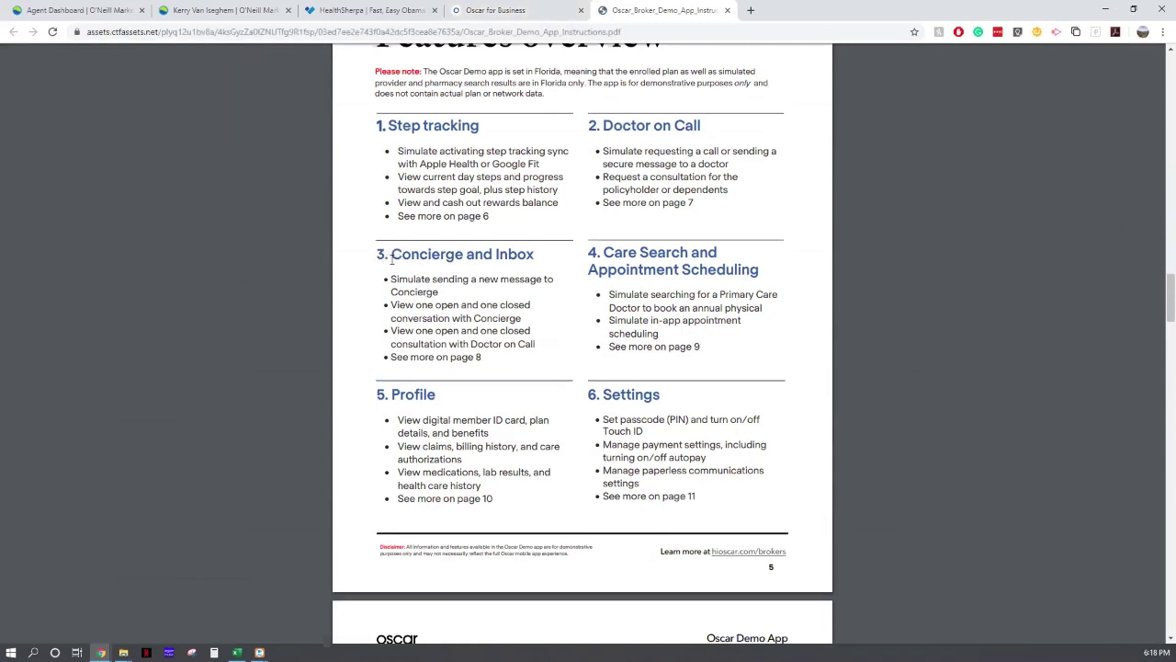
left_click_drag(391, 124, 517, 130)
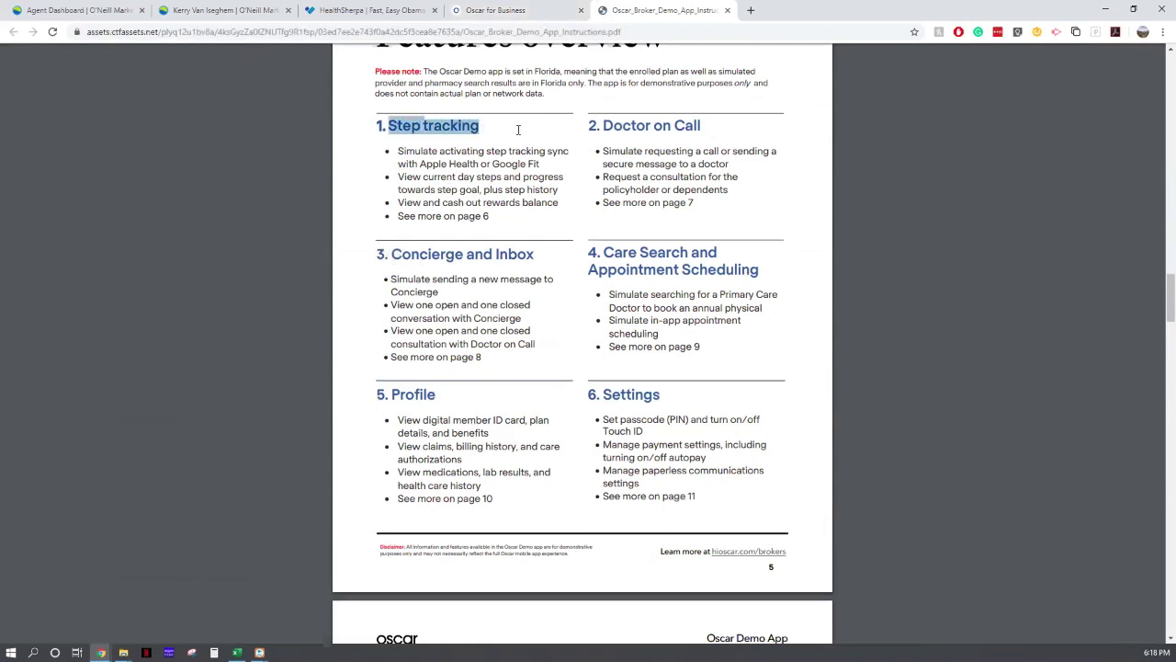
left_click_drag(601, 124, 718, 126)
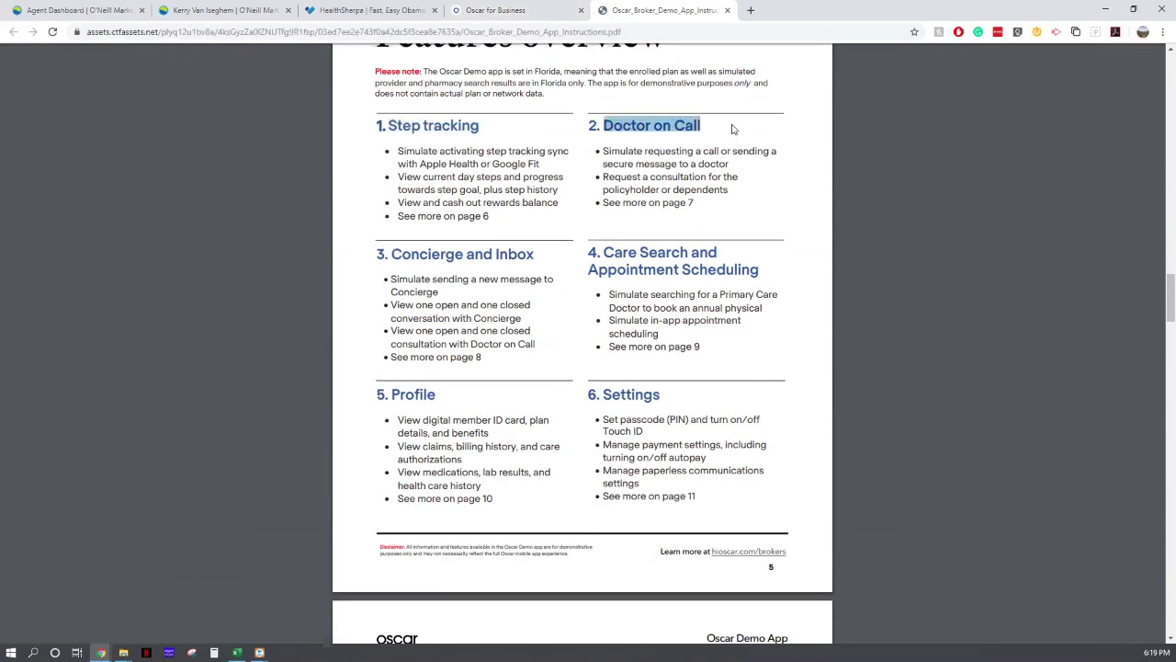
triple_click(428, 253)
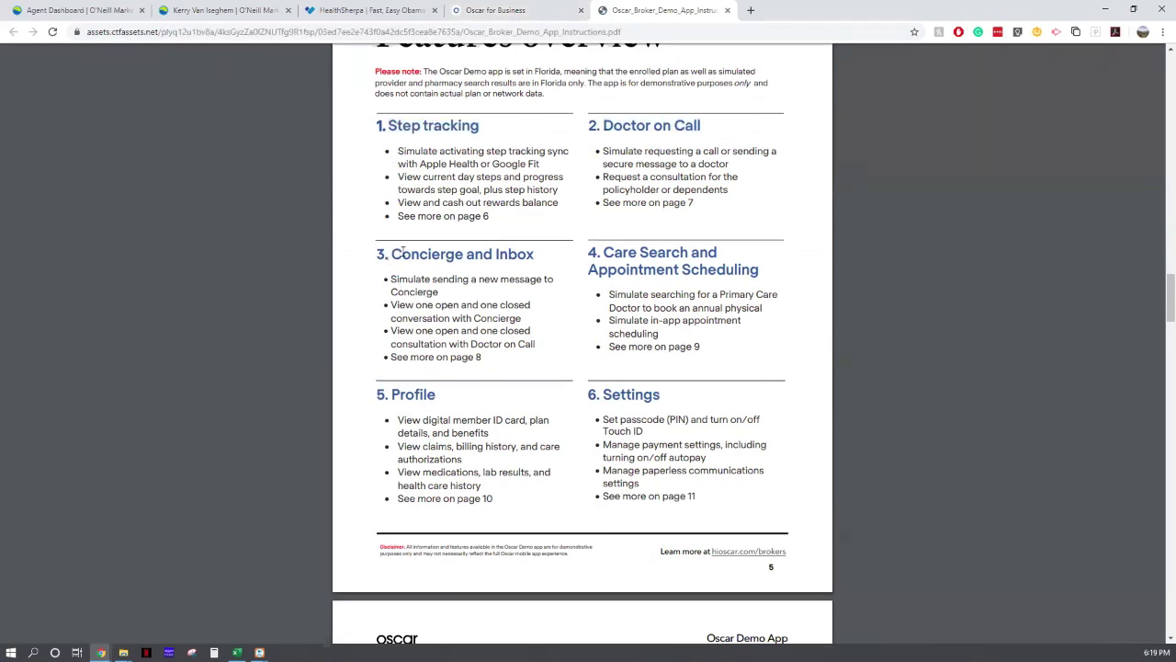
left_click(428, 253)
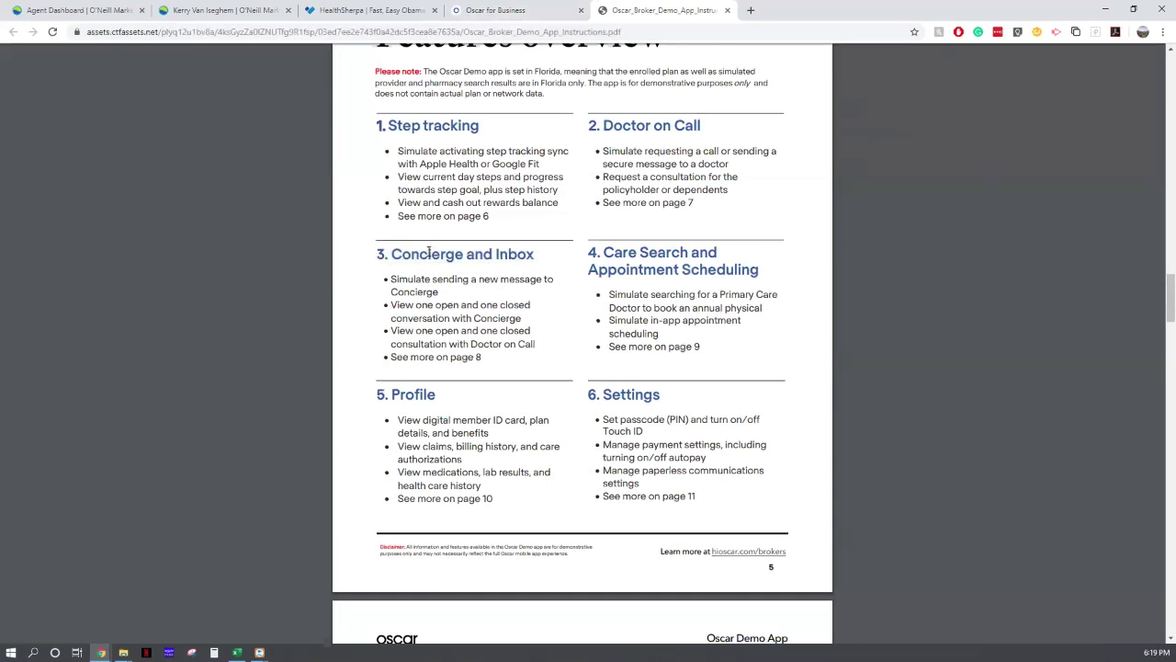
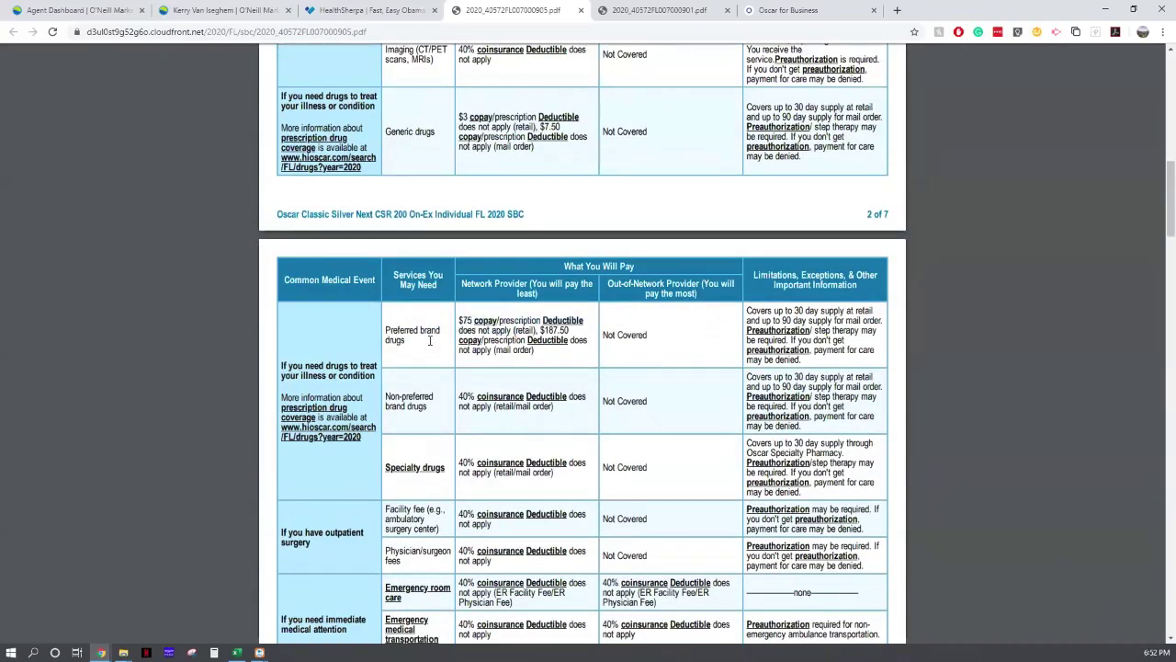
Review the Oscar Classic Silver Next CSR 200 benefits summary from drug coverage through the coverage examples, and close the document.
scroll(429, 339, "down", 4)
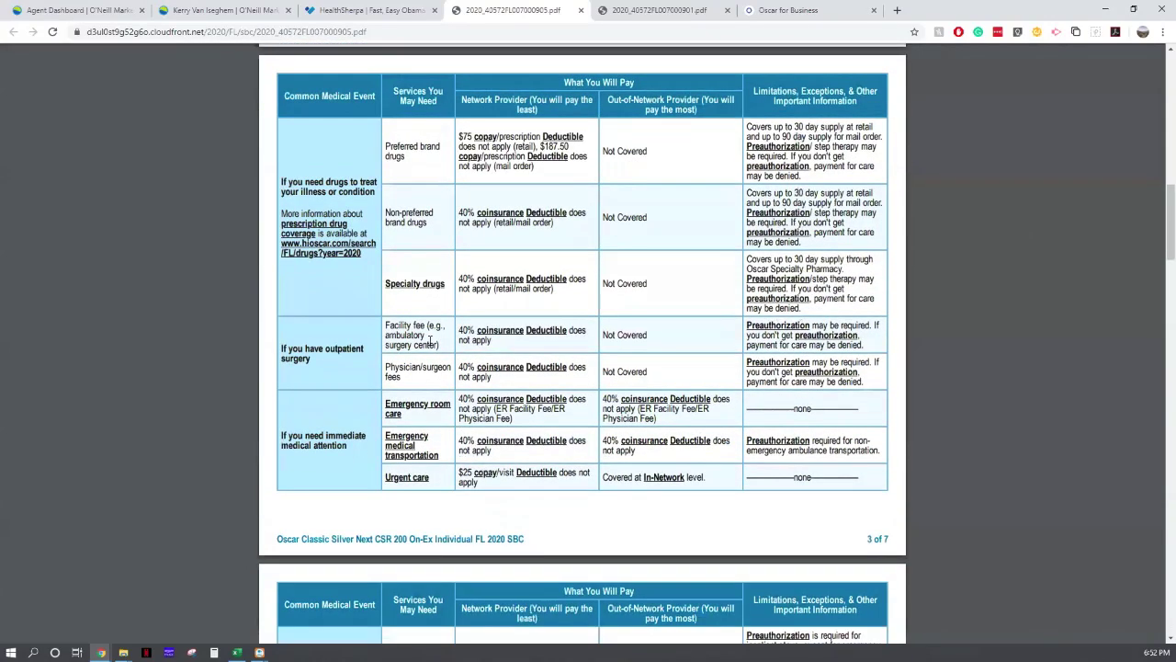
scroll(429, 340, "down", 1)
scroll(429, 340, "down", 1)
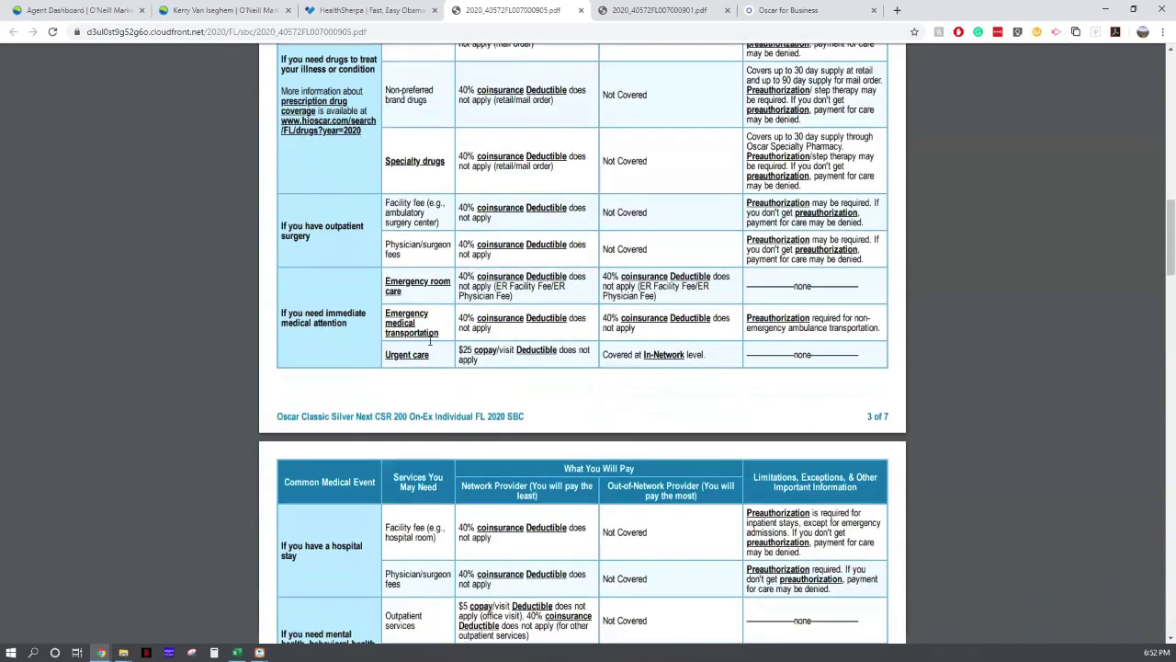
scroll(429, 339, "down", 1)
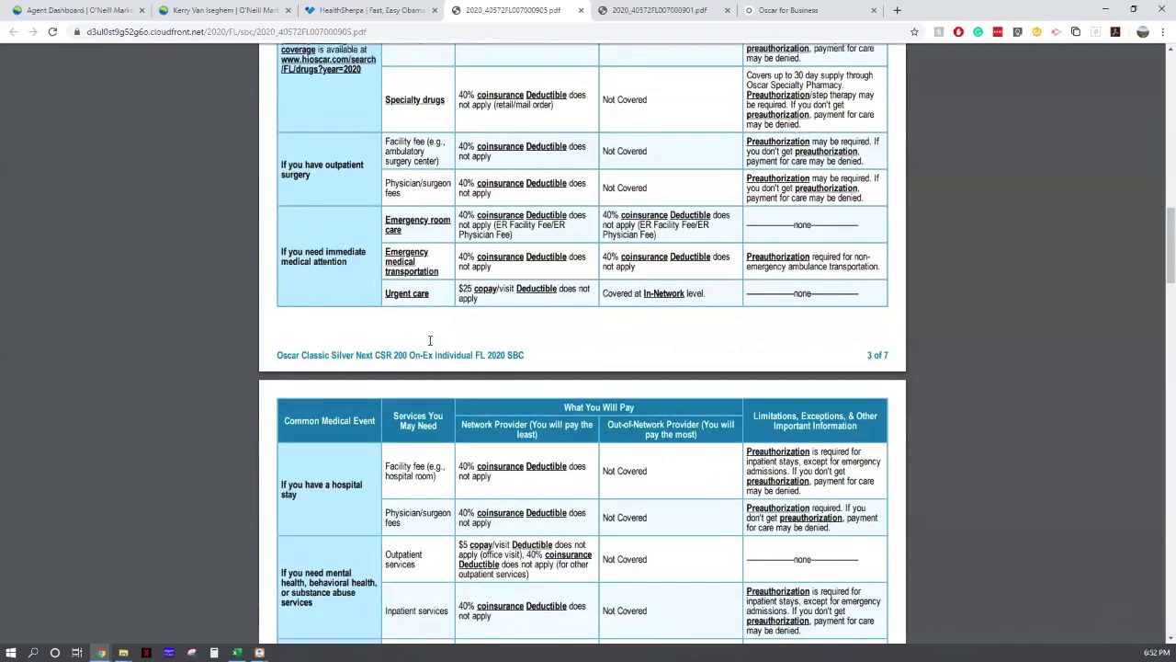
scroll(429, 340, "down", 4)
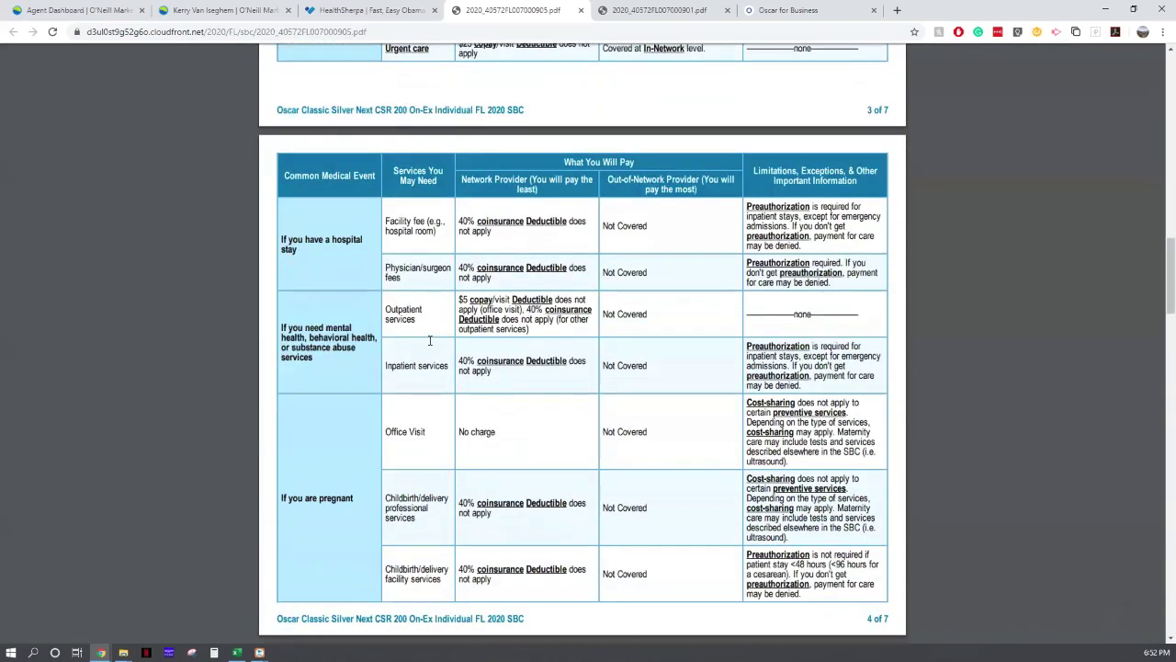
scroll(429, 340, "down", 6)
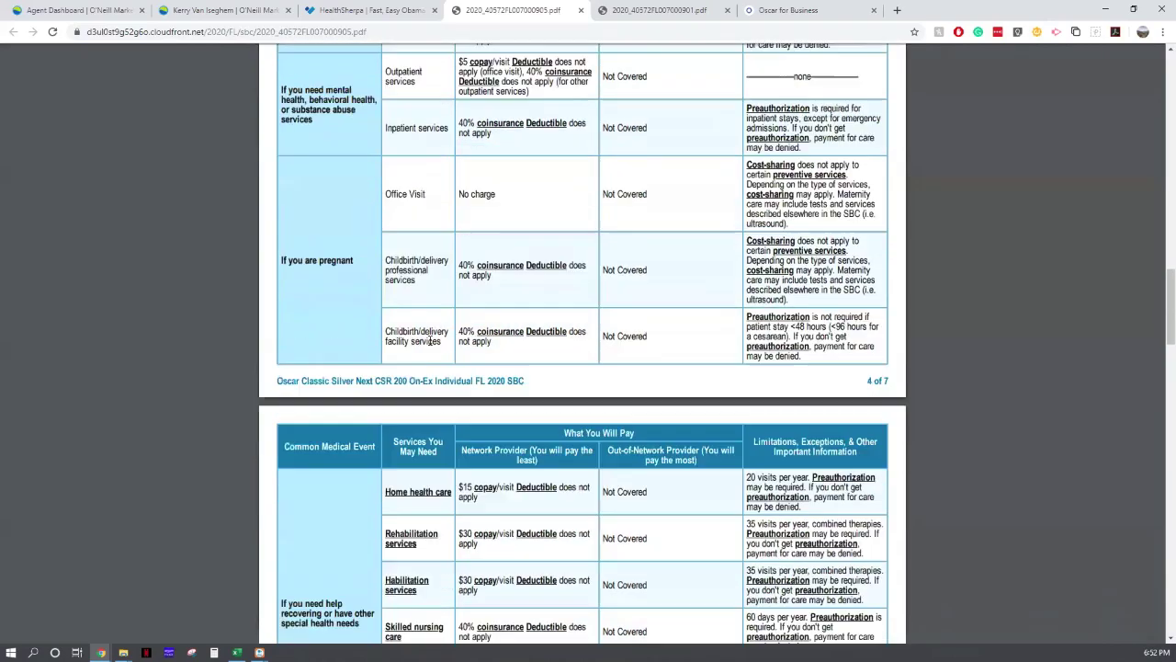
scroll(429, 339, "down", 5)
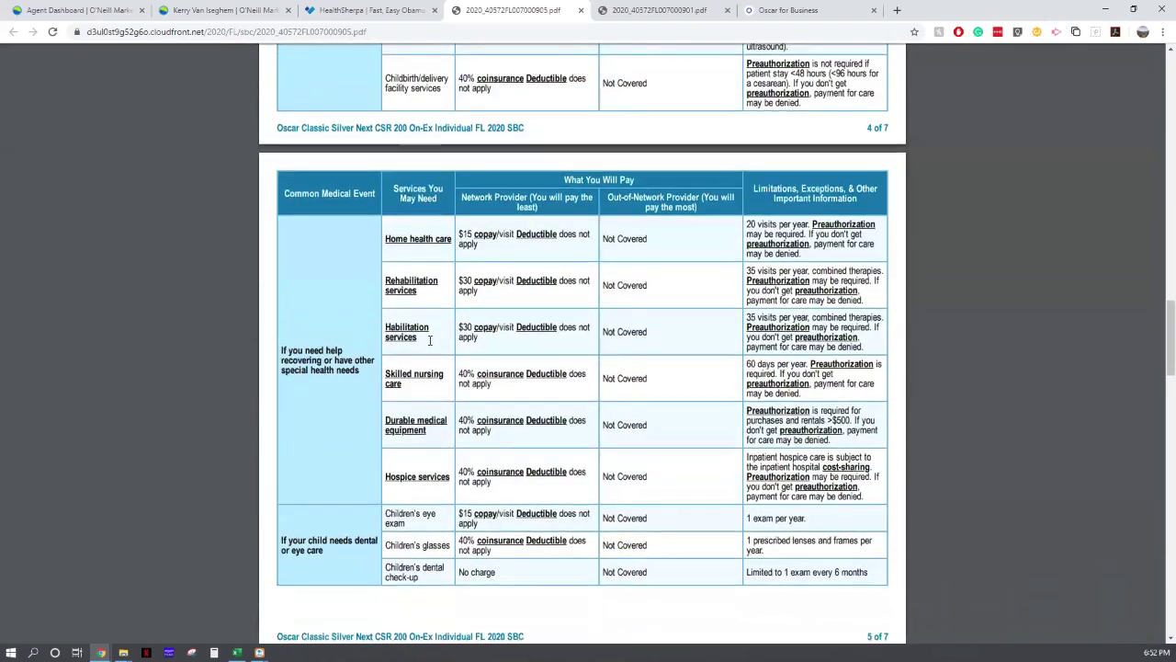
scroll(429, 340, "down", 1)
scroll(429, 340, "down", 15)
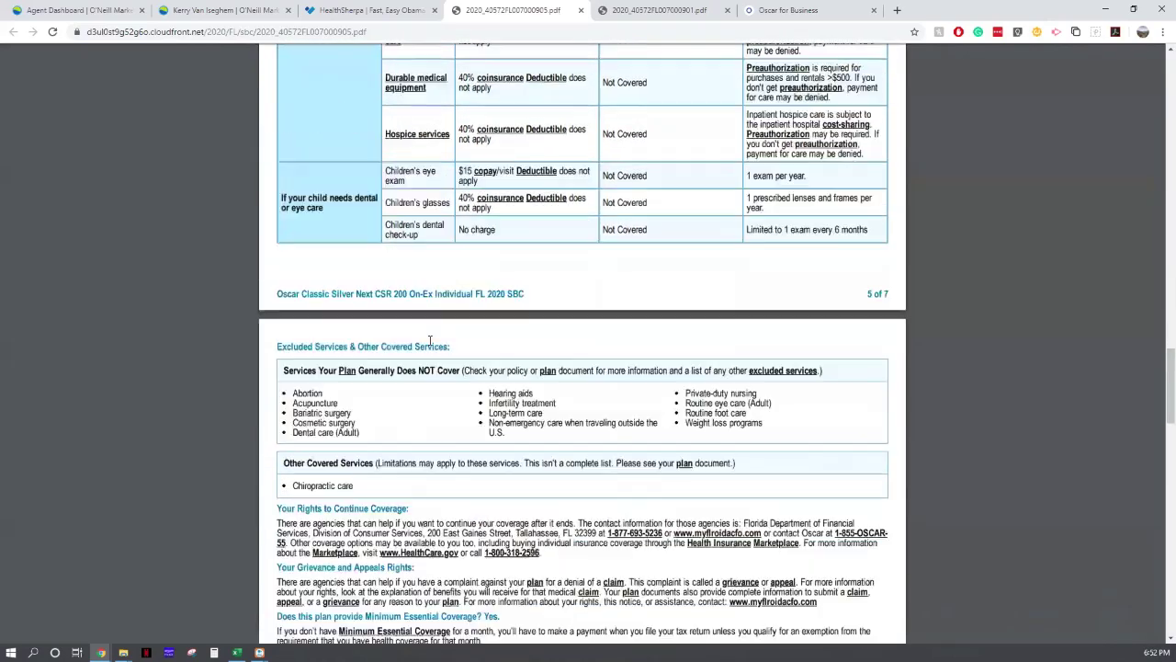
scroll(429, 340, "up", 3)
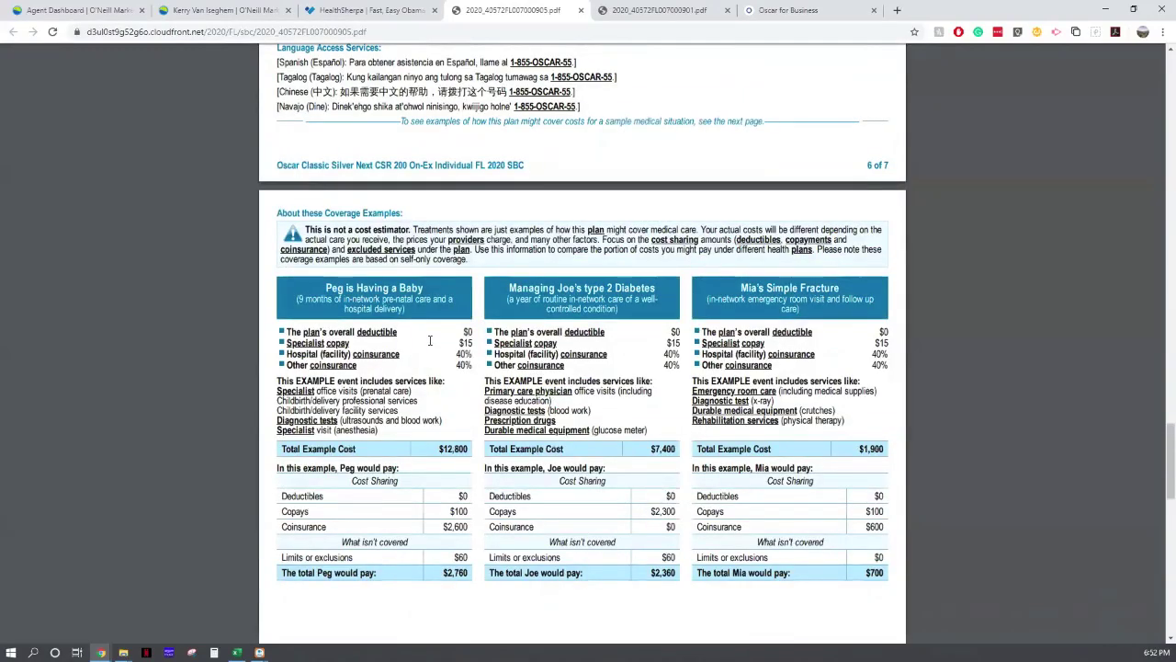
scroll(429, 340, "down", 2)
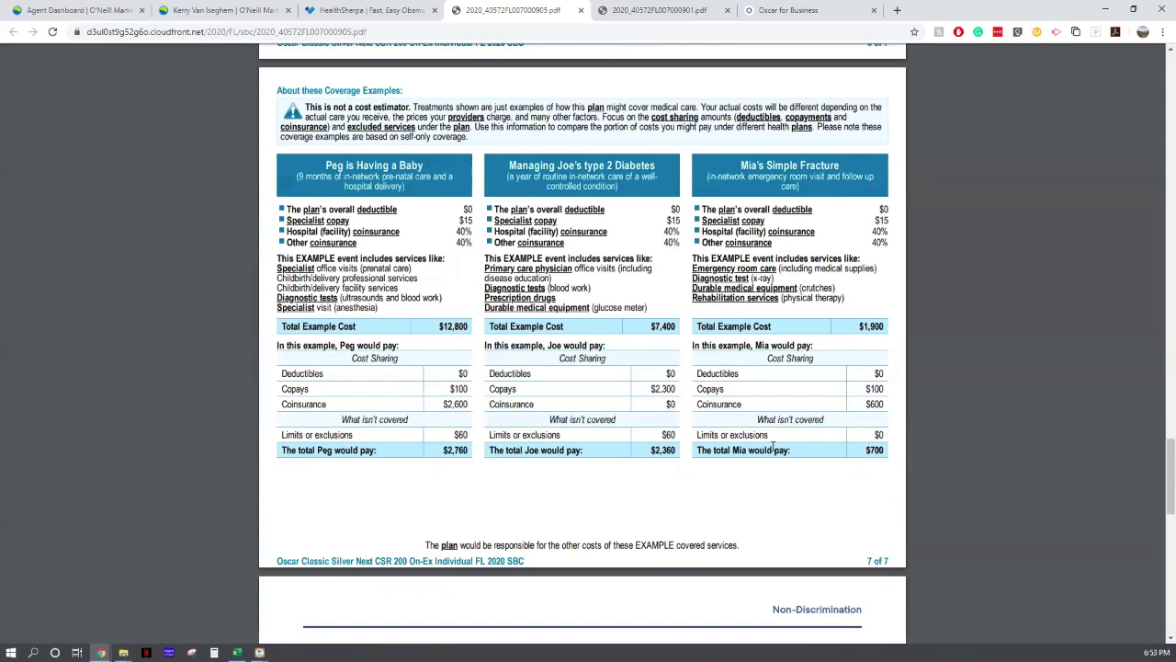
left_click(580, 10)
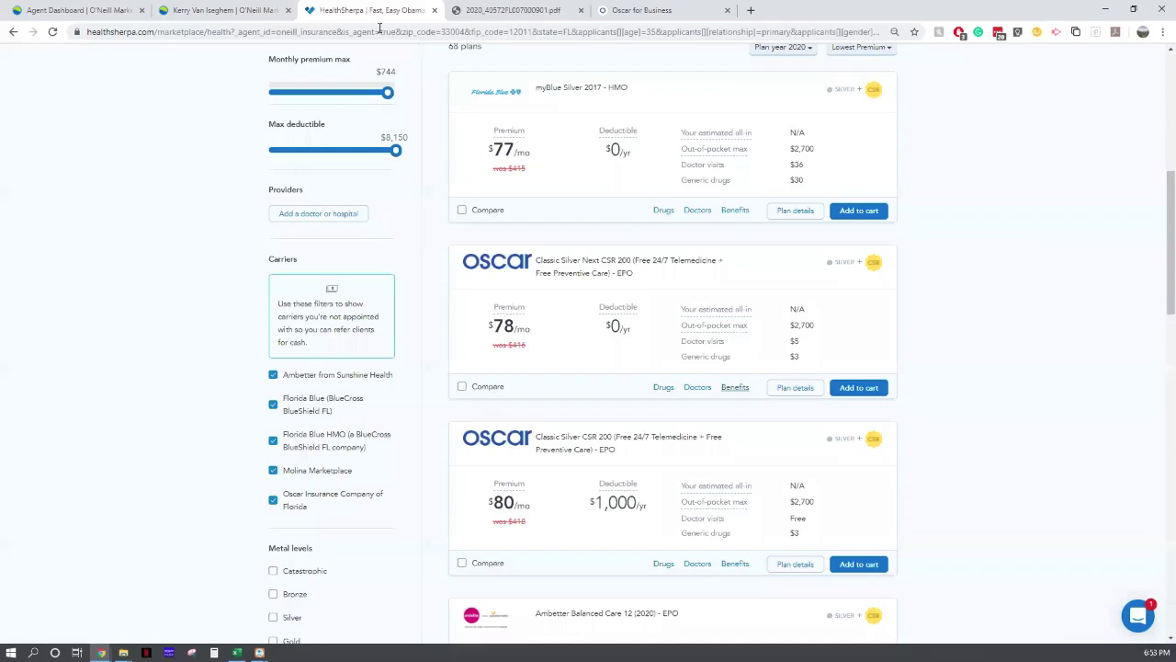
Change the quote's zip code to 33477 and clear the household income.
scroll(910, 276, "up", 5)
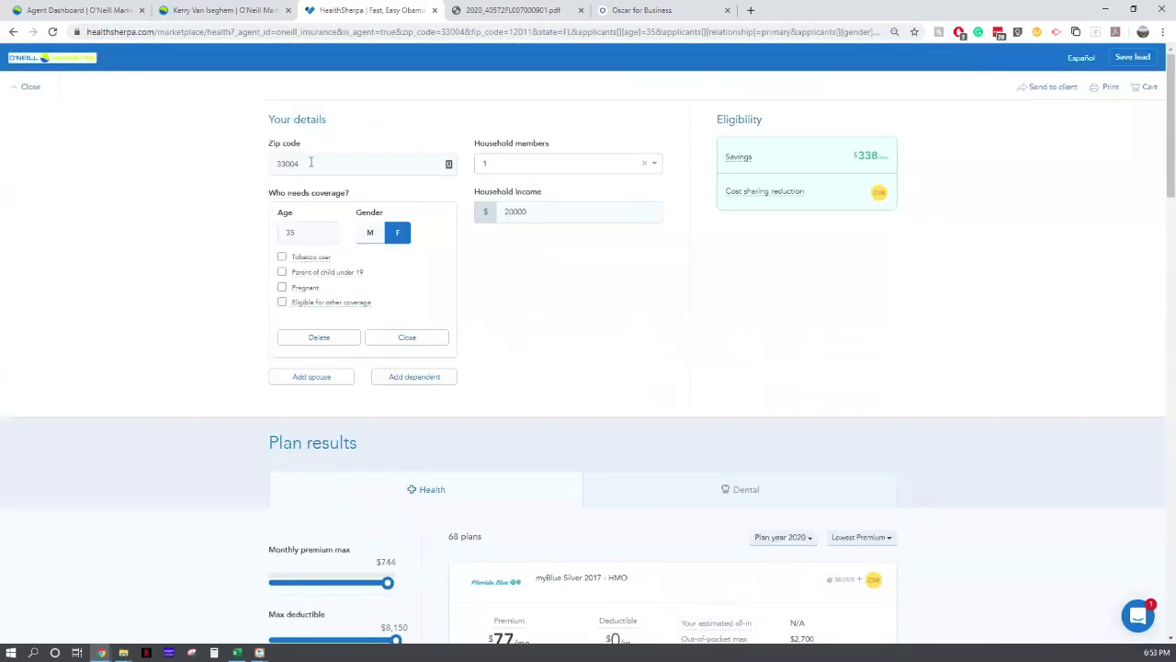
left_click_drag(304, 163, 245, 159)
type("33477")
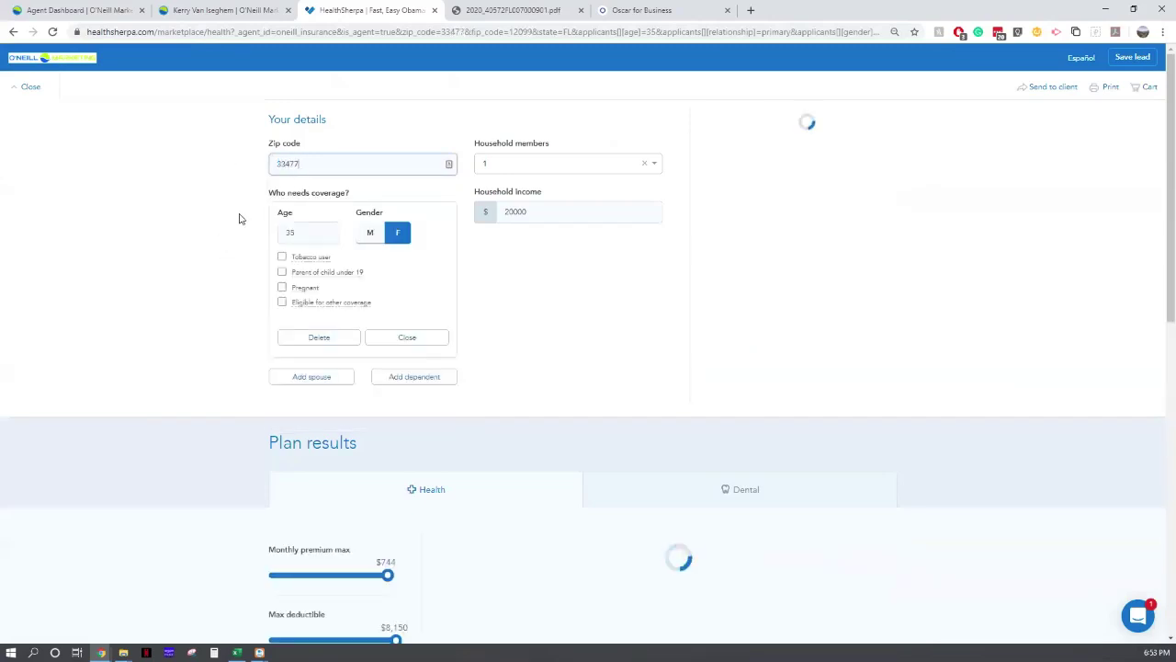
key("Tab")
key("BackSpace")
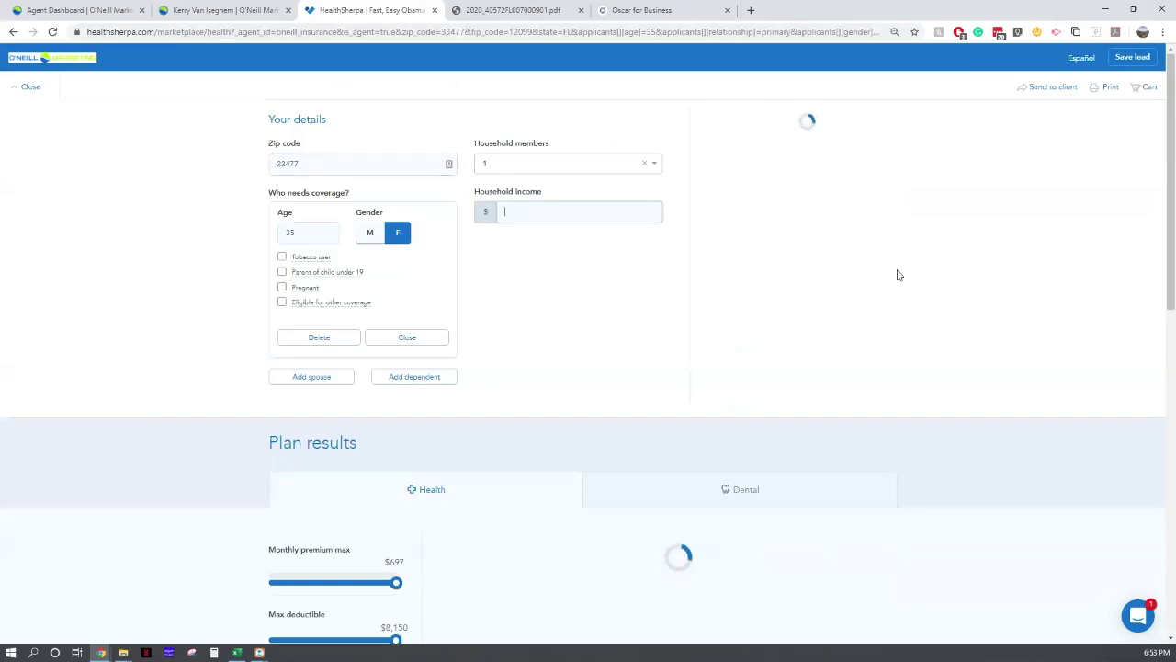
Include Bright Health Insurance Company of Florida and Cigna Healthcare in the plan results' carrier filter.
scroll(986, 297, "down", 5)
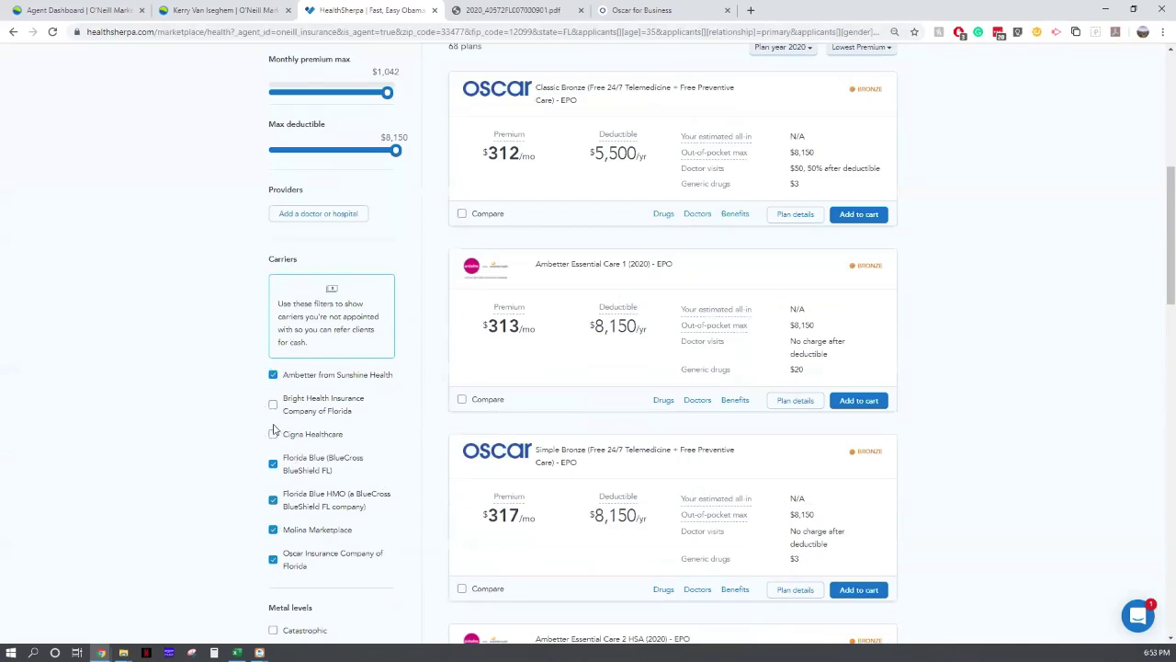
scroll(230, 393, "up", 3)
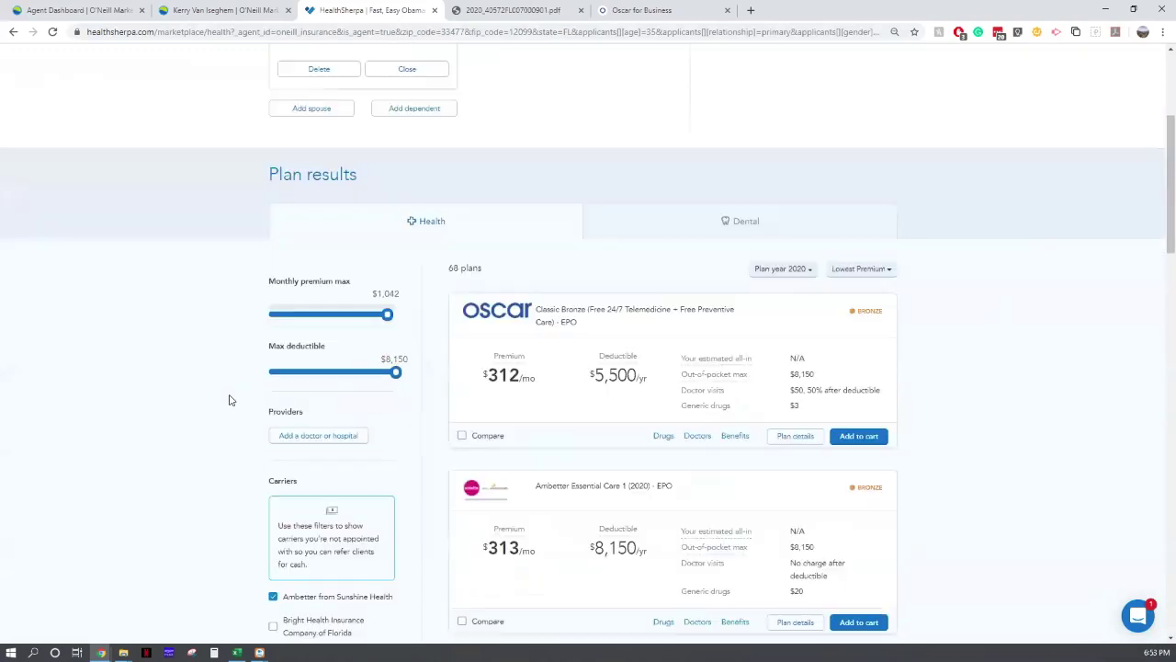
scroll(231, 399, "down", 3)
left_click(273, 374)
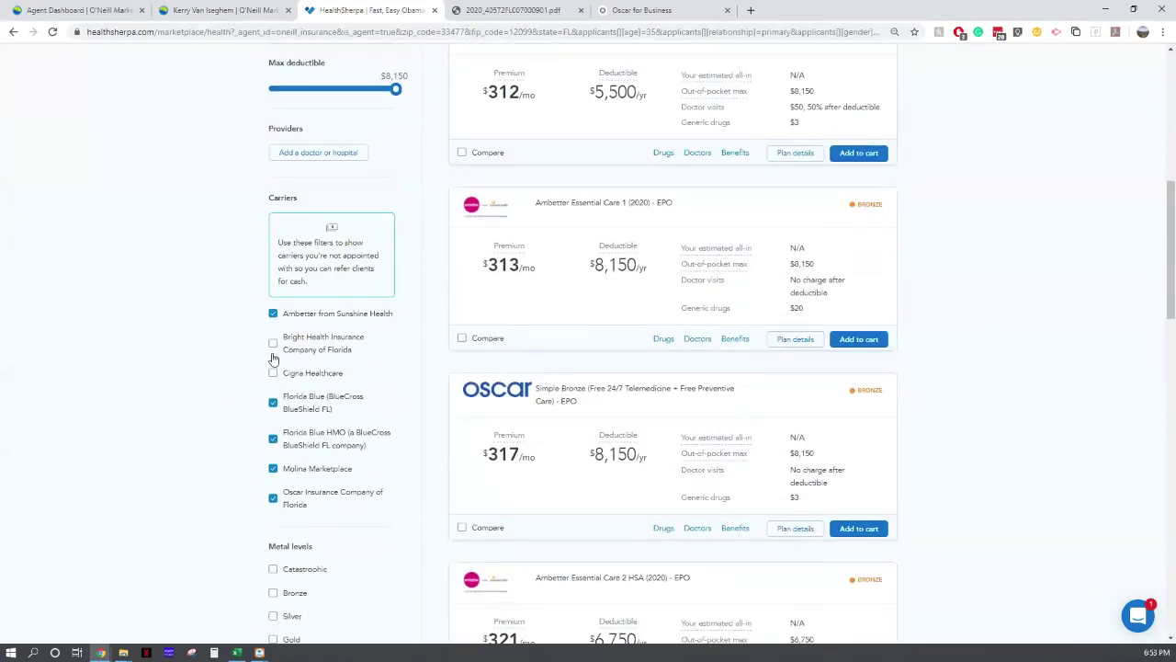
left_click(273, 344)
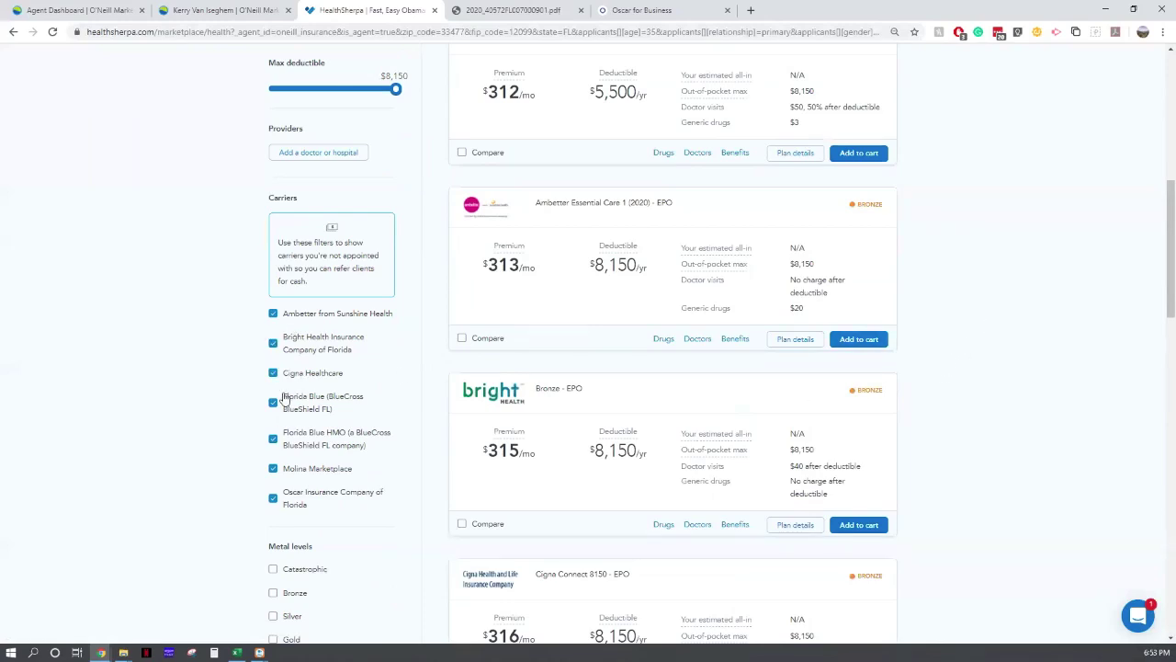
Search the doctor and hospital filter for providers by surname, and dismiss the search without adding anyone.
scroll(216, 252, "up", 2)
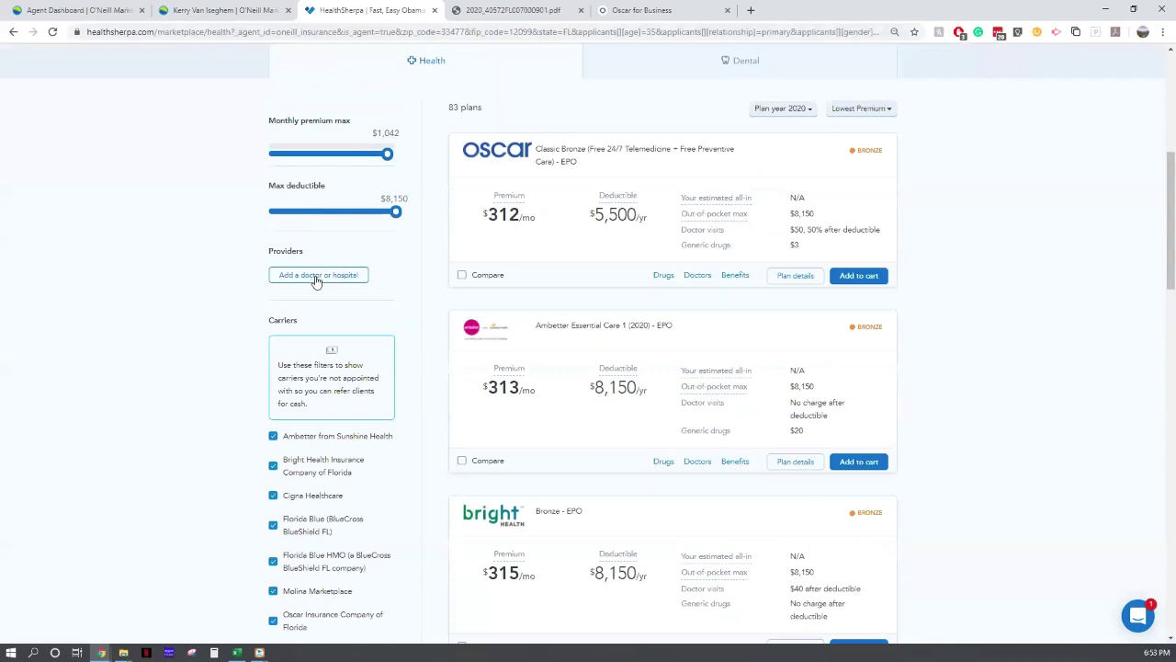
left_click(318, 276)
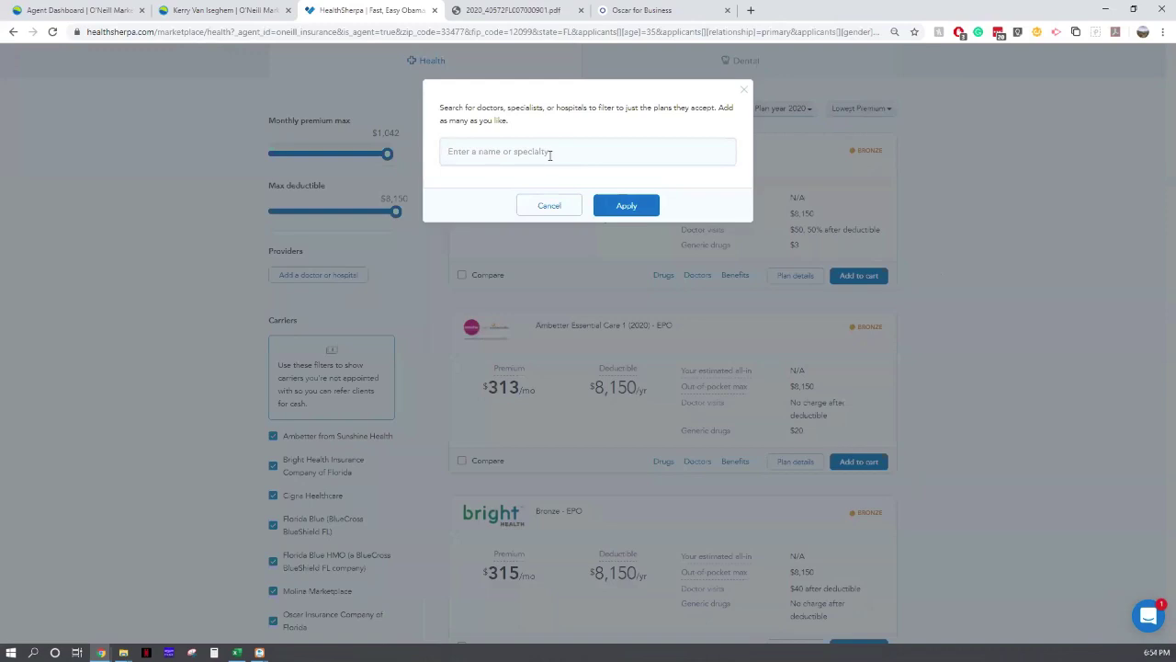
type("smith")
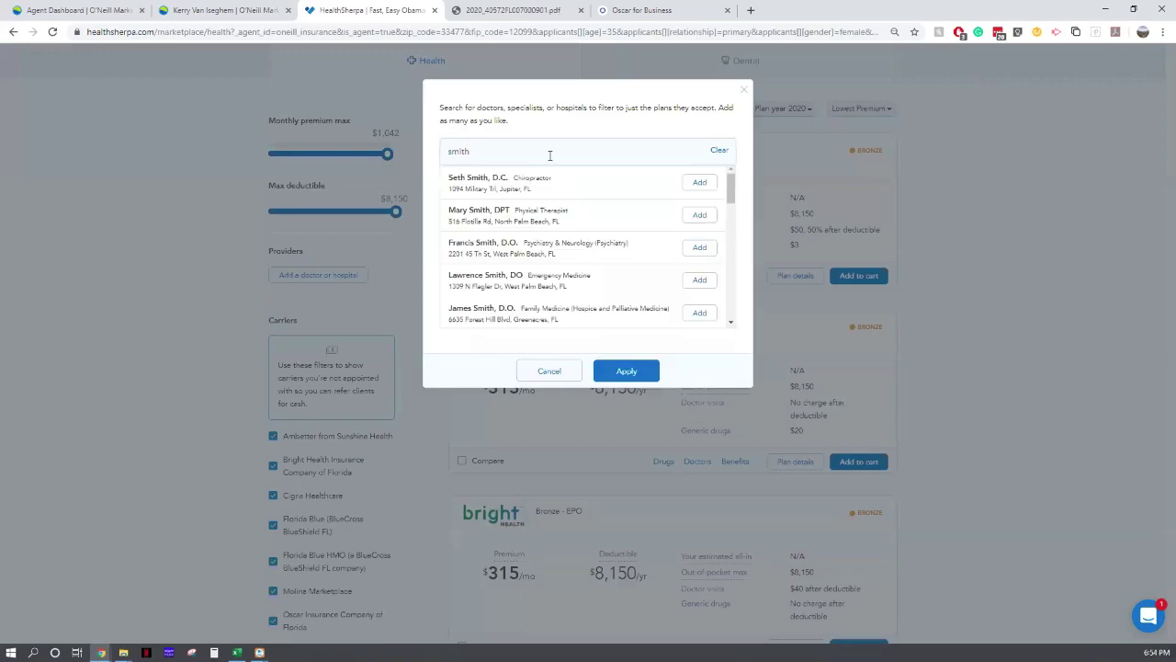
left_click(704, 506)
Reopen the doctor and hospital search and look further down the list of matching providers.
scroll(706, 504, "down", 3)
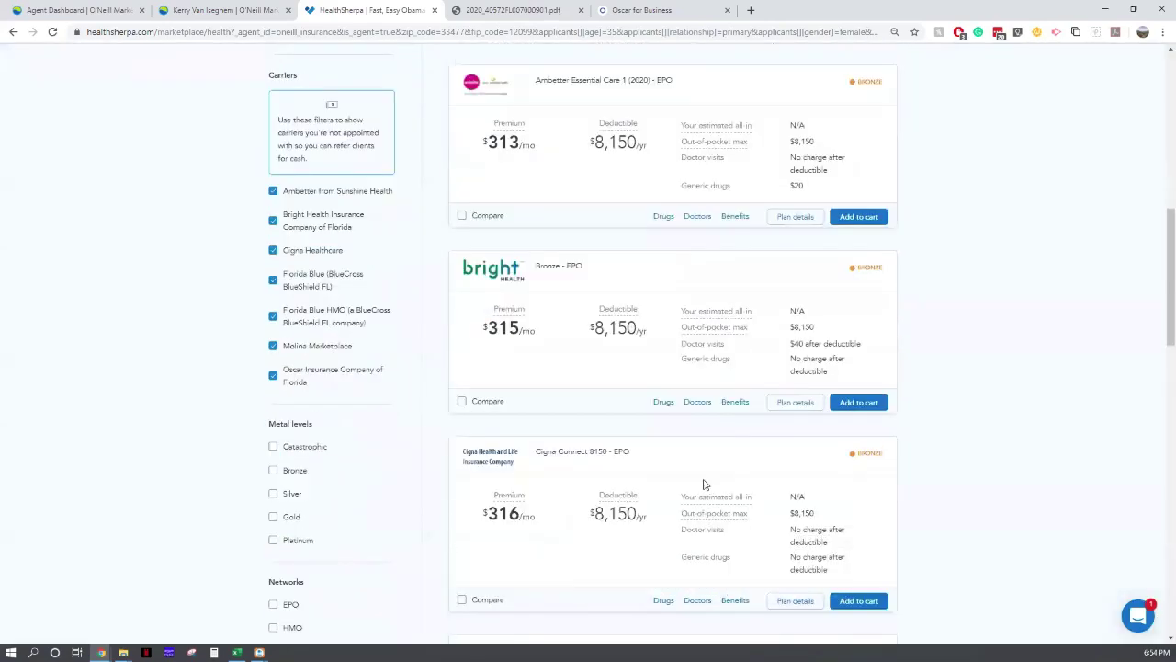
scroll(708, 478, "up", 3)
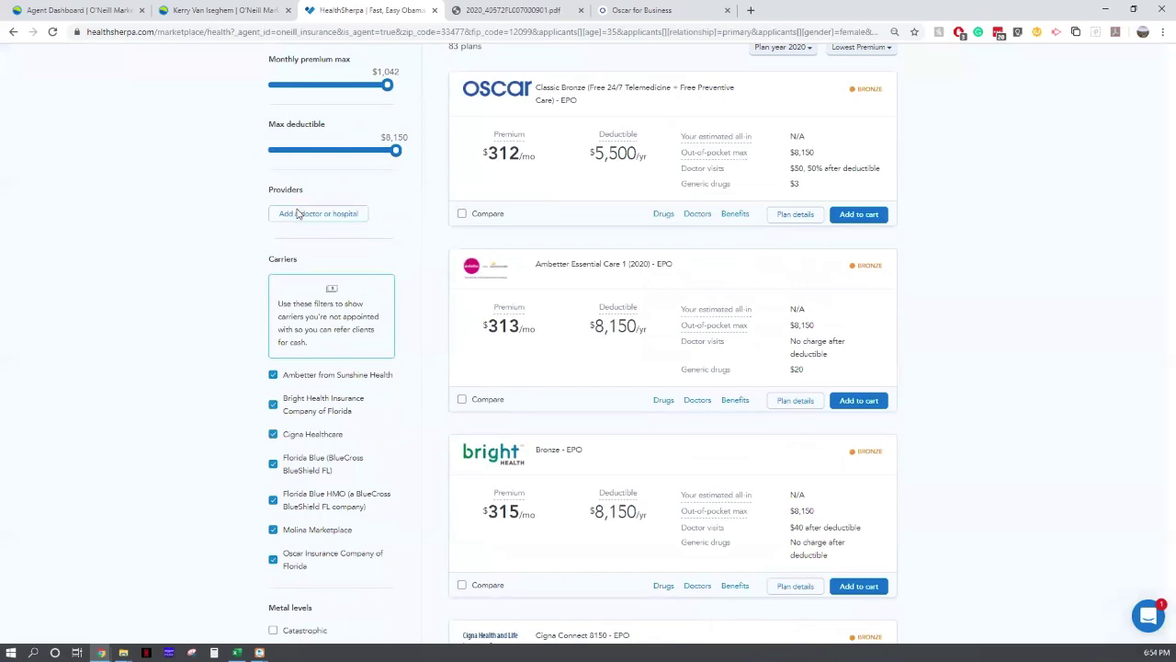
left_click(298, 214)
key("Down")
key("Down")
key("Down")
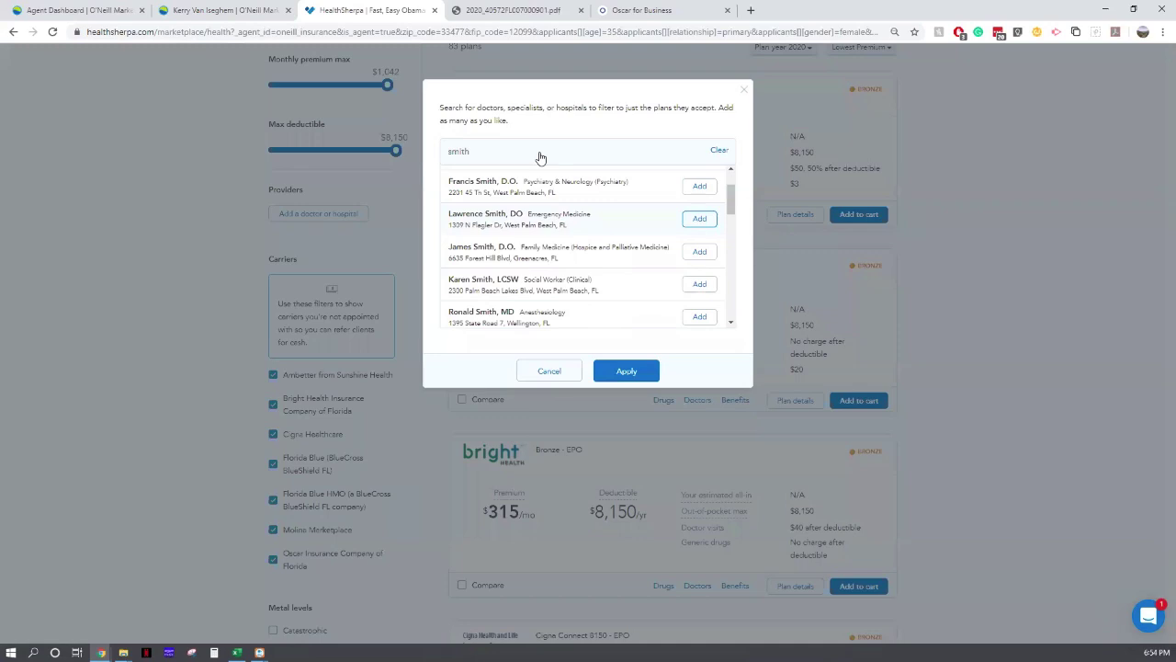
Add the family medicine doctor in Palm Beach Gardens from the search results and apply the provider selection.
key("Down")
key("Down")
key("Down")
key("Down")
key("Down")
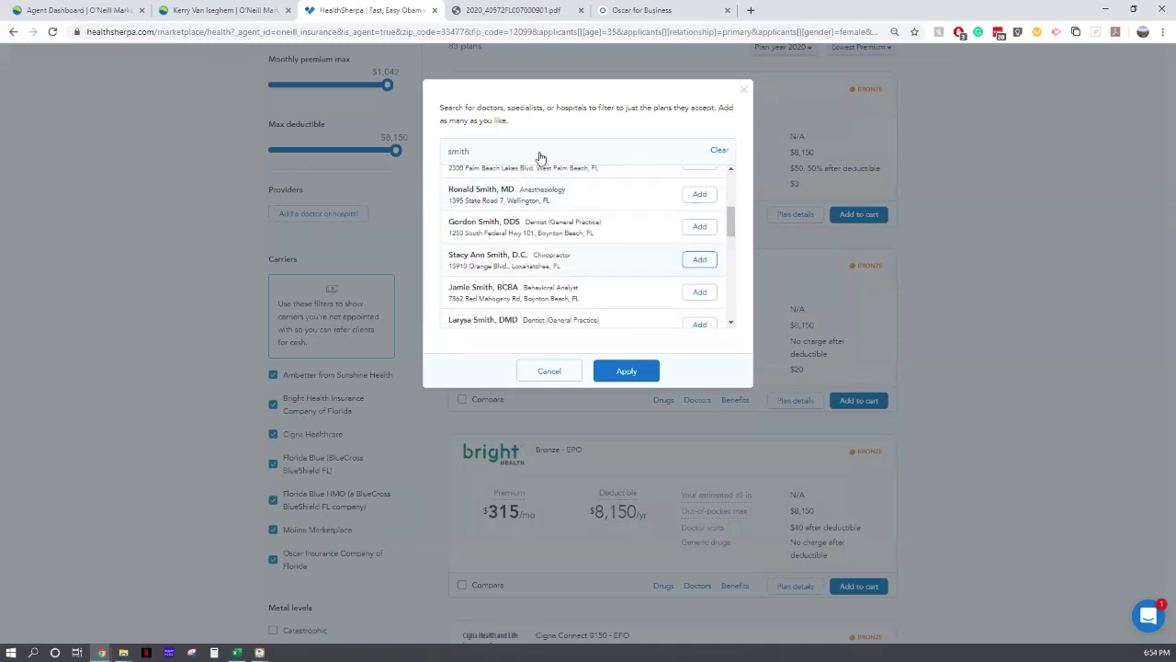
key("Down")
key("Down")
key("Down")
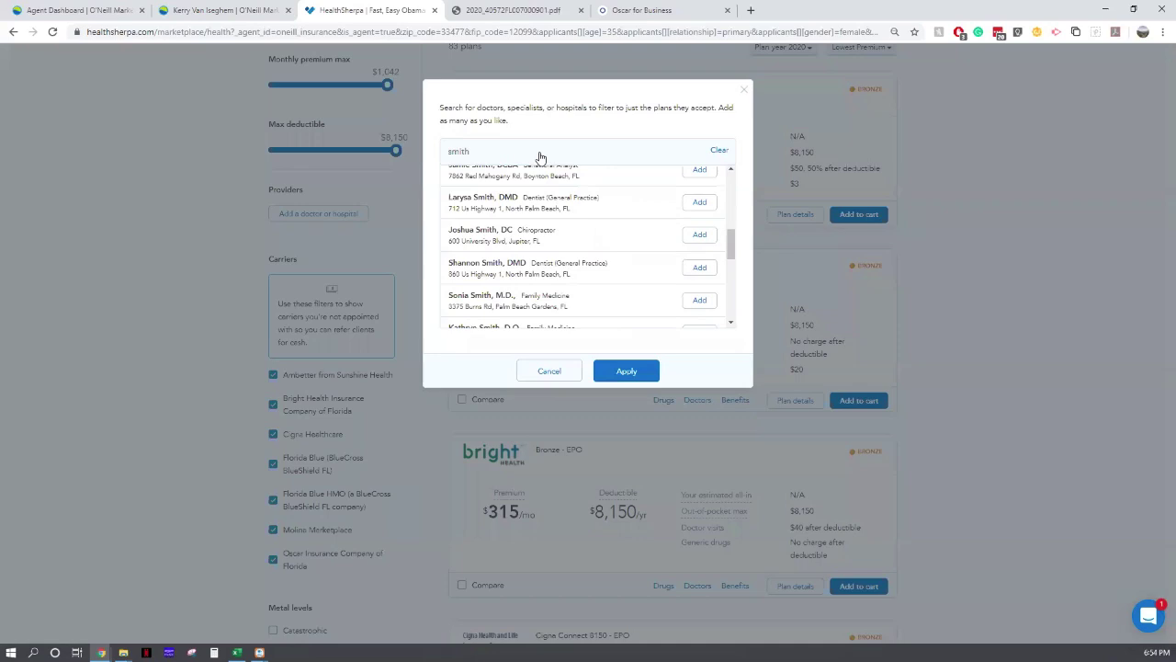
key("Down")
key("Down")
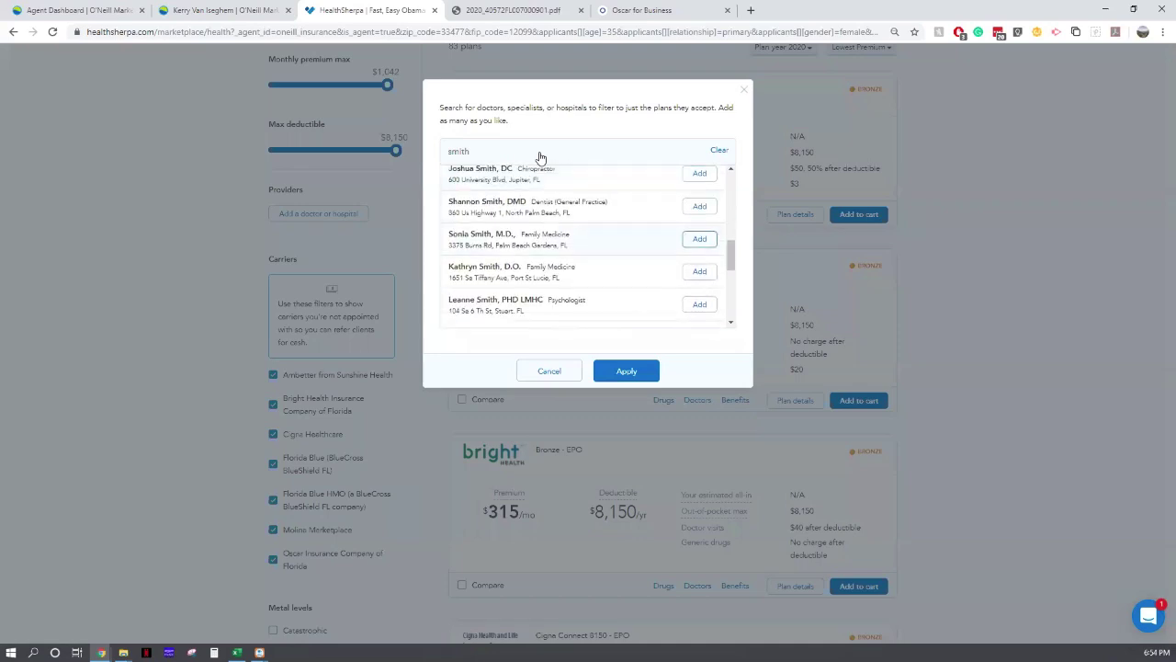
key("Return")
key("Tab")
key("Tab")
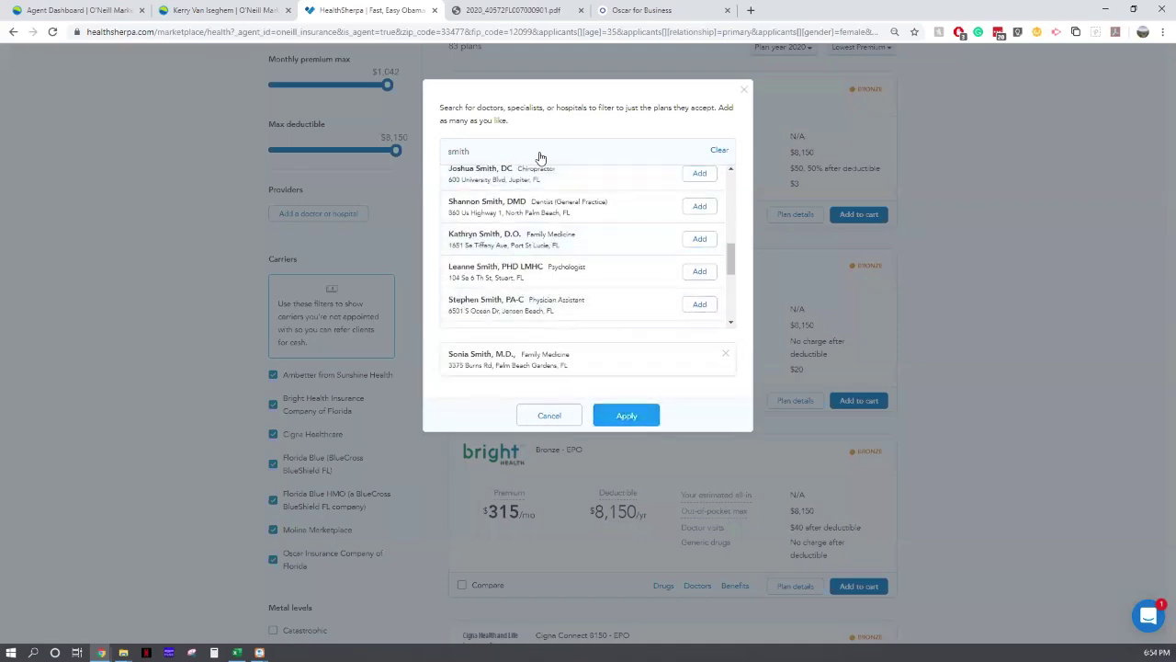
key("Return")
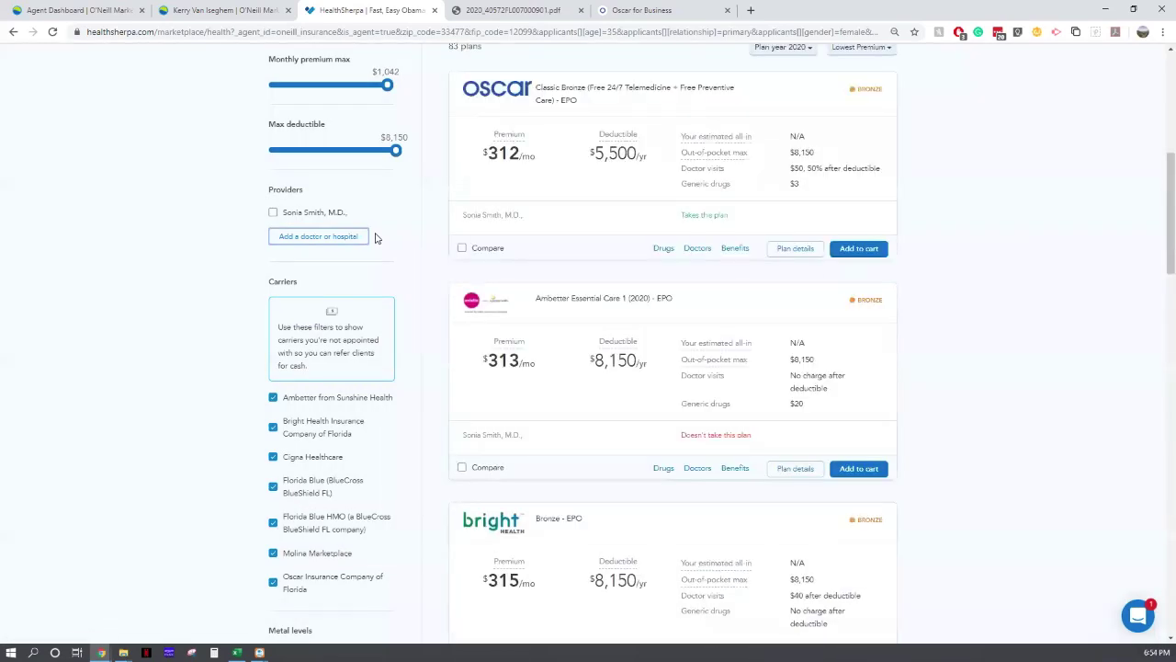
Filter the plan results to those accepted by the added doctor.
right_click(272, 214)
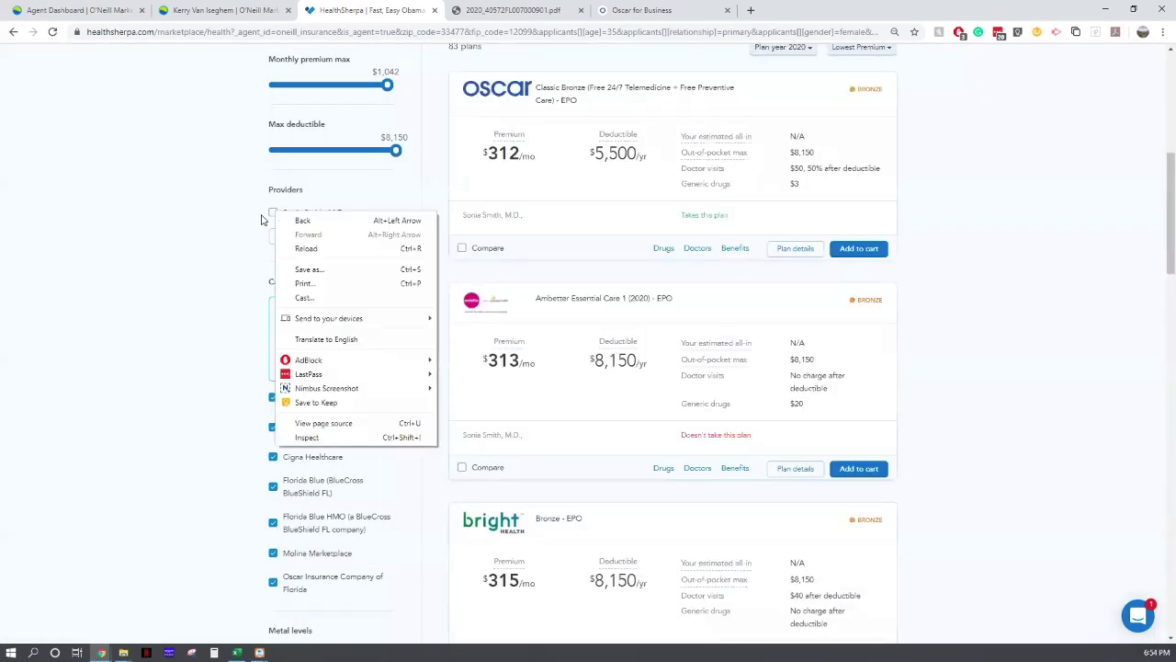
left_click(263, 219)
left_click(273, 214)
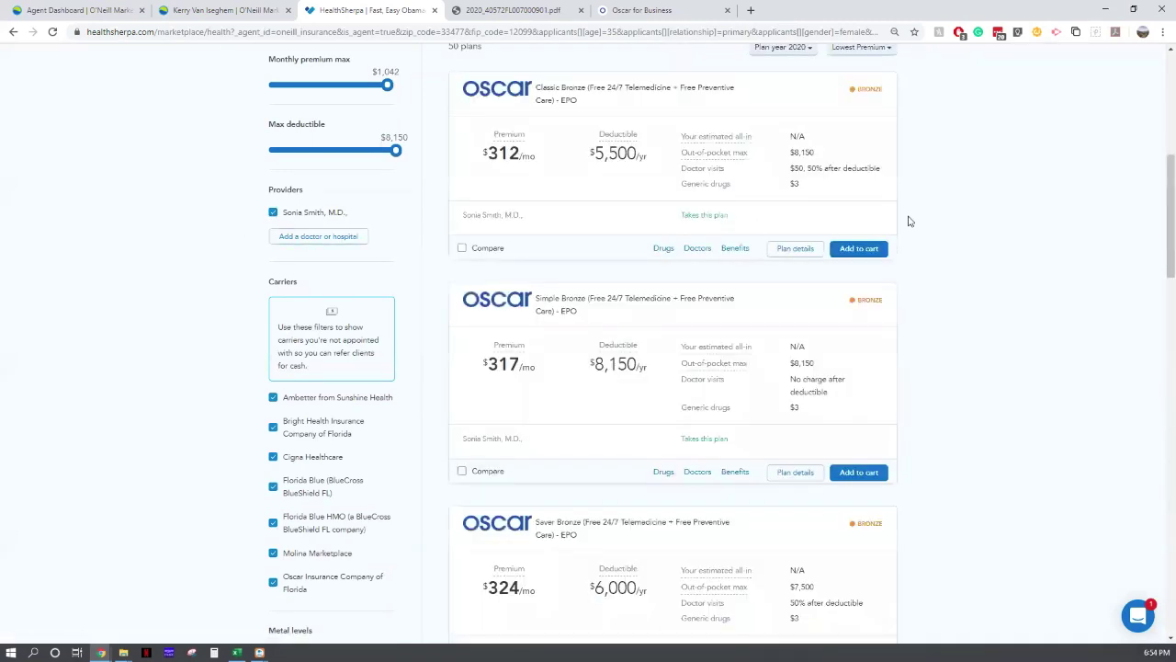
Review the filtered plans, comparing carriers, premiums, deductibles and whether the added doctor takes each plan.
scroll(967, 258, "up", 1)
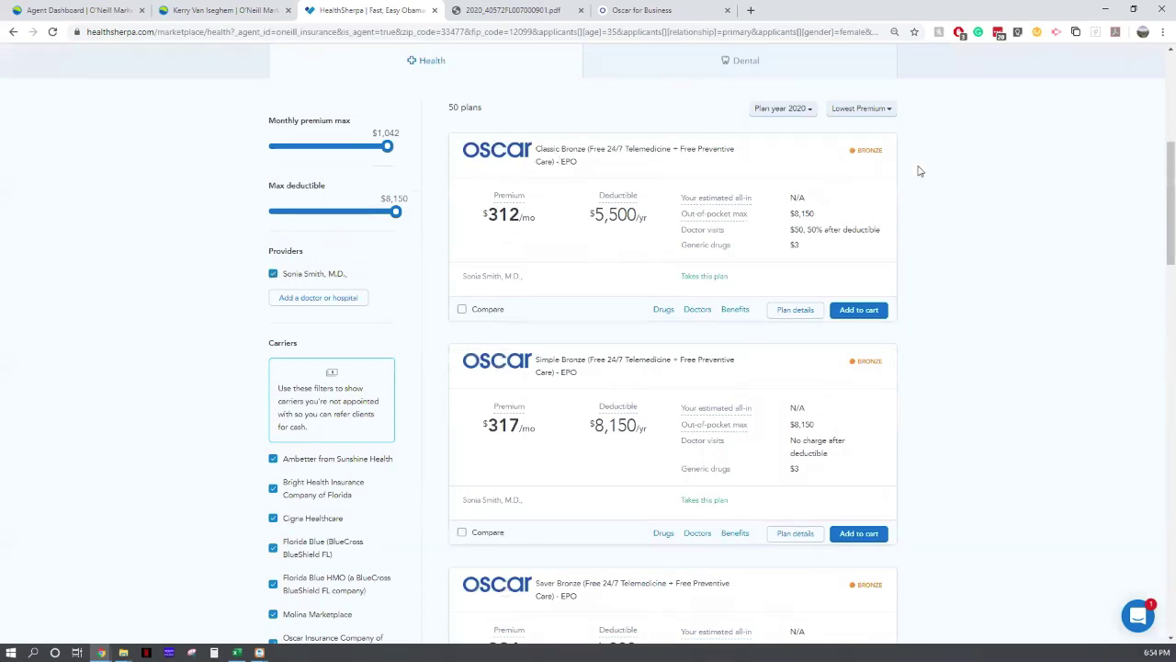
scroll(987, 178, "down", 9)
scroll(987, 179, "down", 3)
scroll(987, 179, "up", 9)
scroll(987, 180, "up", 3)
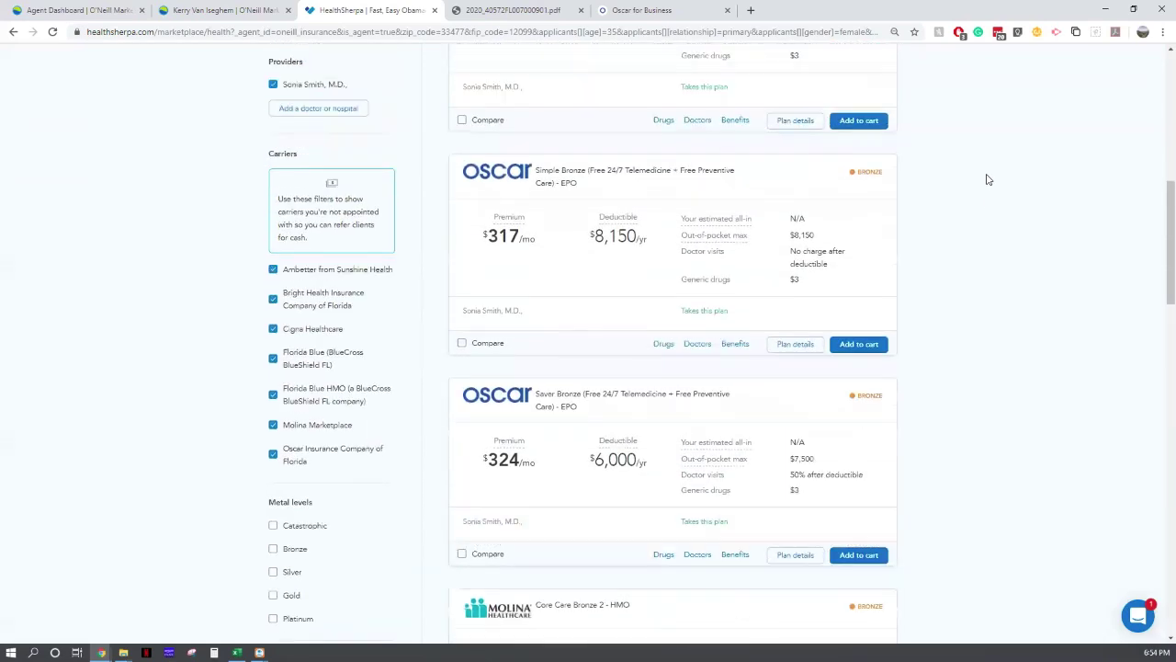
scroll(987, 182, "down", 10)
scroll(988, 184, "down", 9)
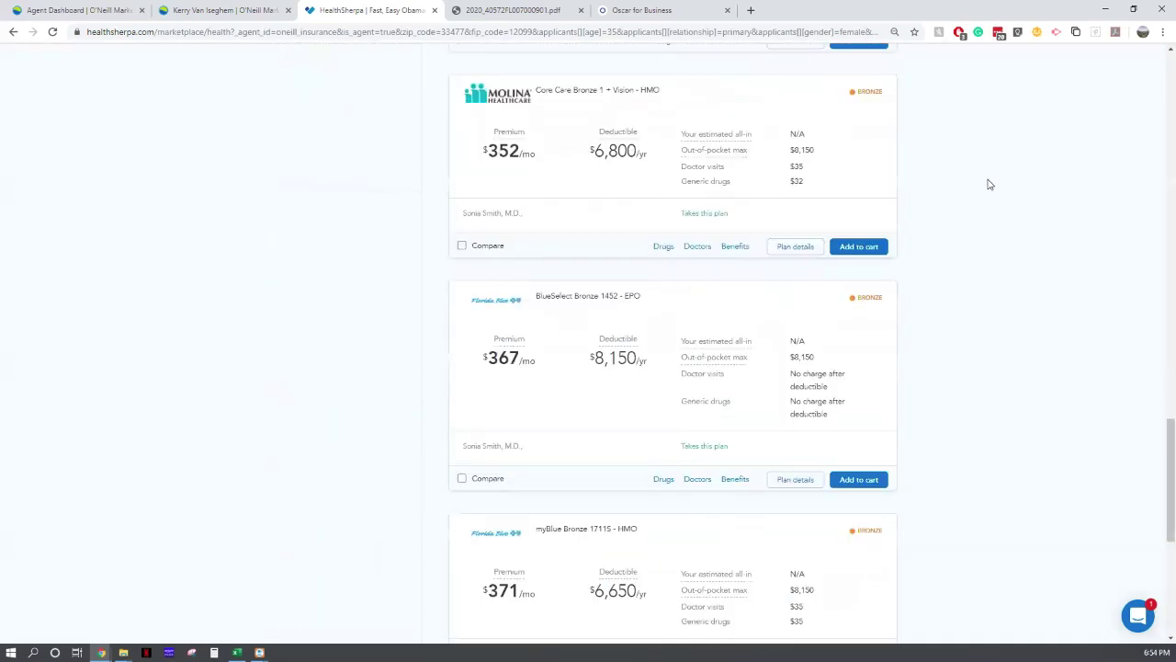
scroll(998, 195, "up", 8)
scroll(1000, 197, "up", 10)
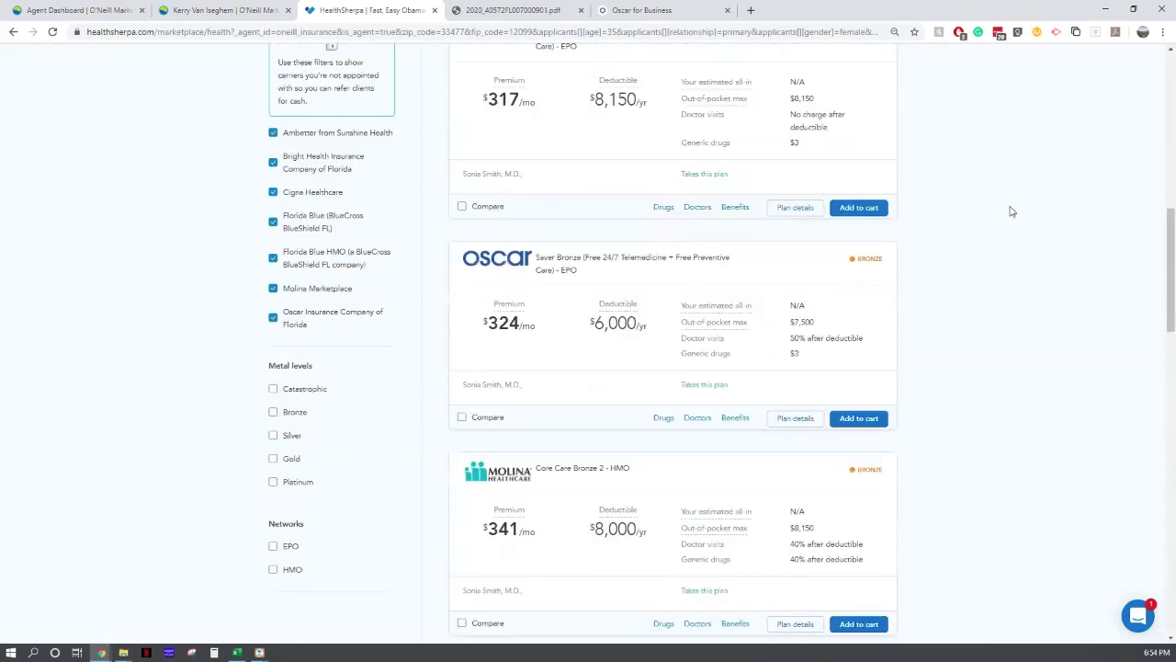
scroll(1005, 210, "down", 3)
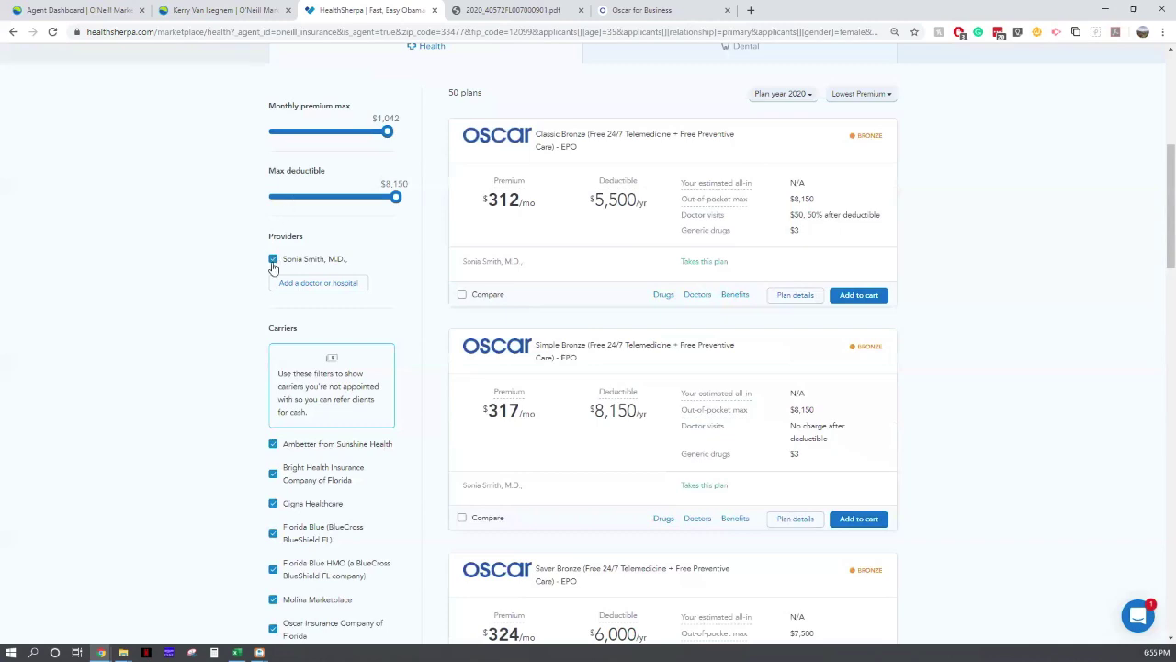
Turn off the added doctor's plan filter and clear the previous term in the doctor and hospital search.
left_click(273, 261)
left_click(288, 283)
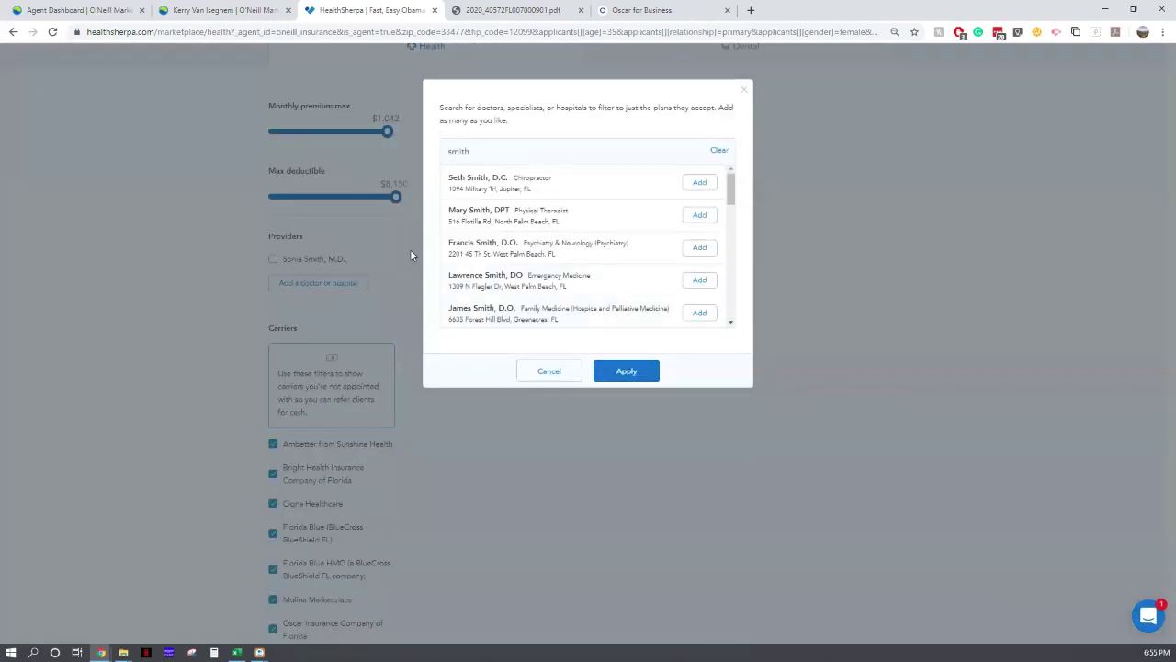
left_click(719, 150)
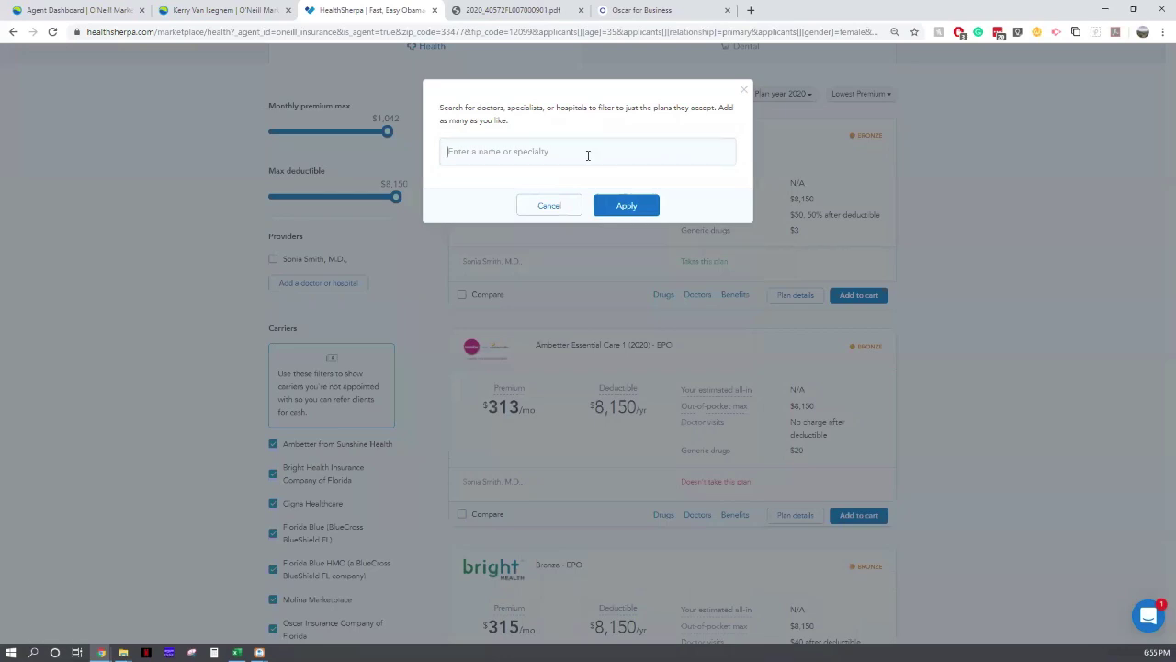
Search the doctors and hospitals for "women's health par", and retry with "women health par".
type("women")
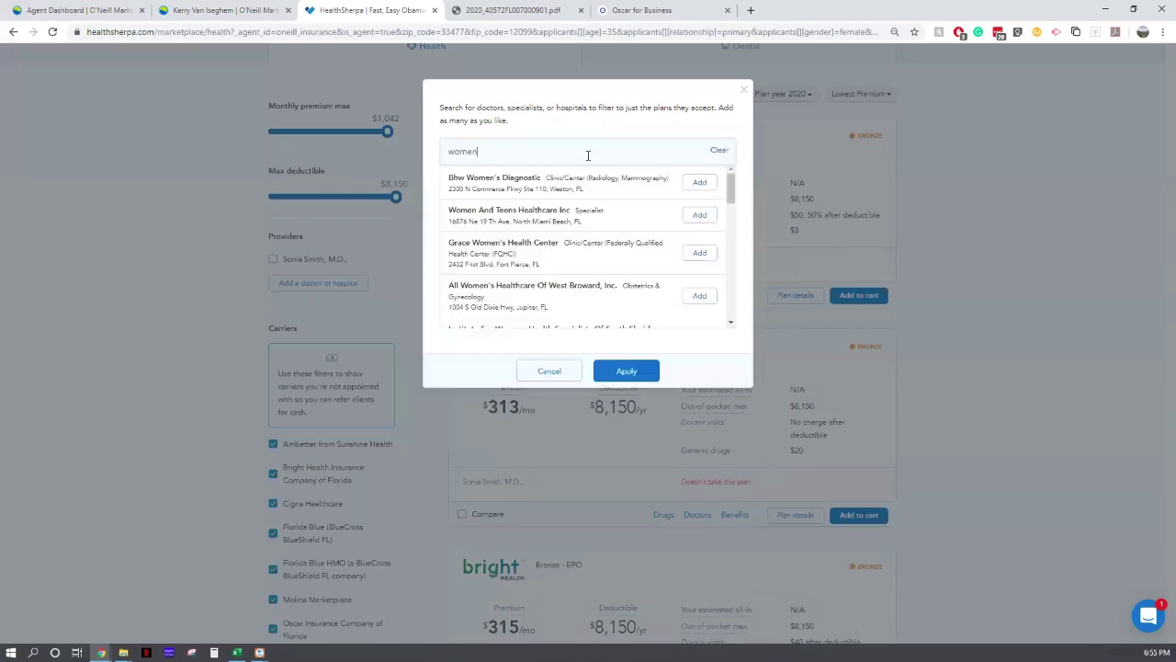
type("'s ")
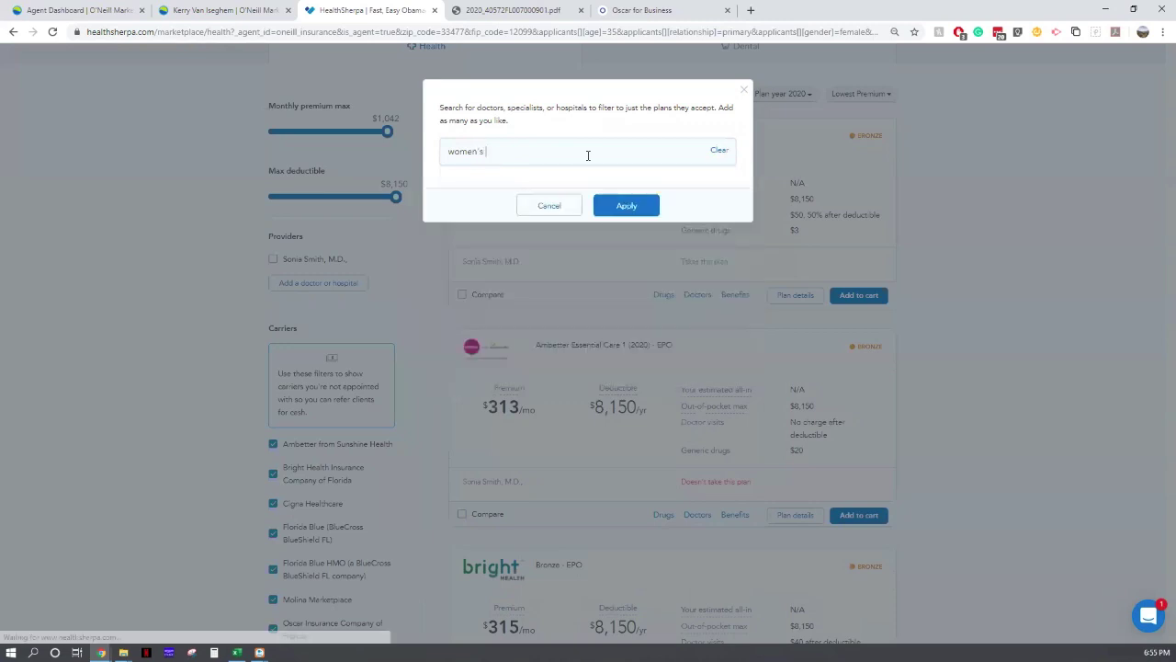
type("health par")
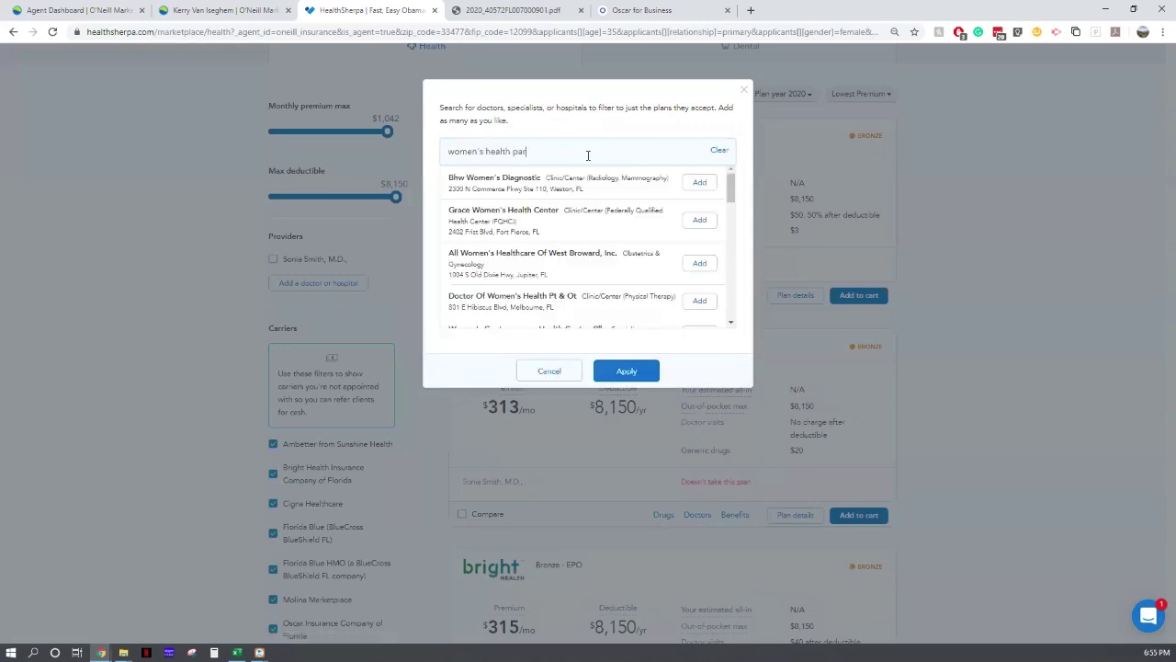
key("BackSpace")
key("BackSpace")
key("BackSpace")
key("BackSpace")
key("BackSpace")
key("BackSpace")
key("BackSpace")
key("BackSpace")
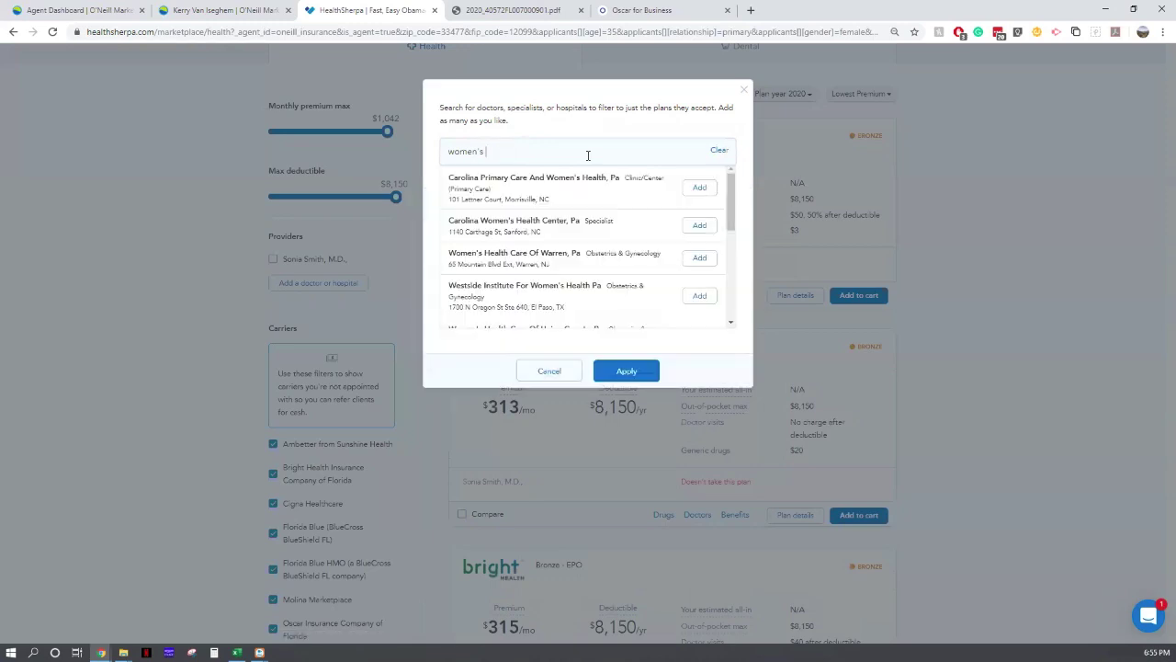
type("health par")
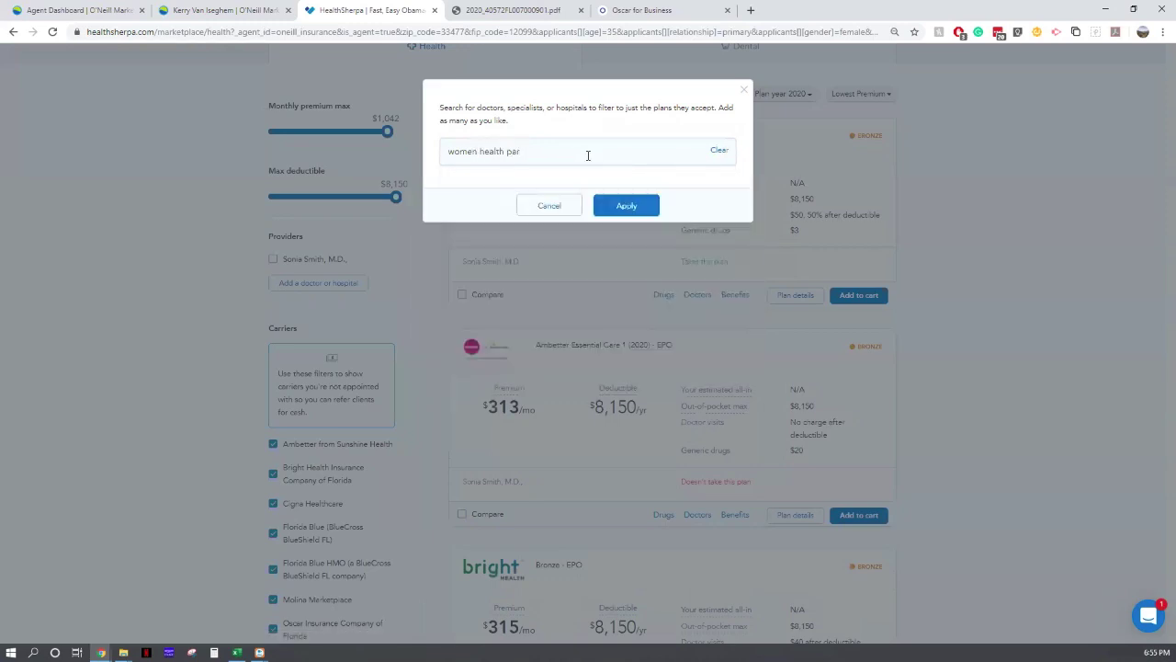
Replace the provider search term with "health partners".
key("ctrl+a")
key("BackSpace")
type("health pa")
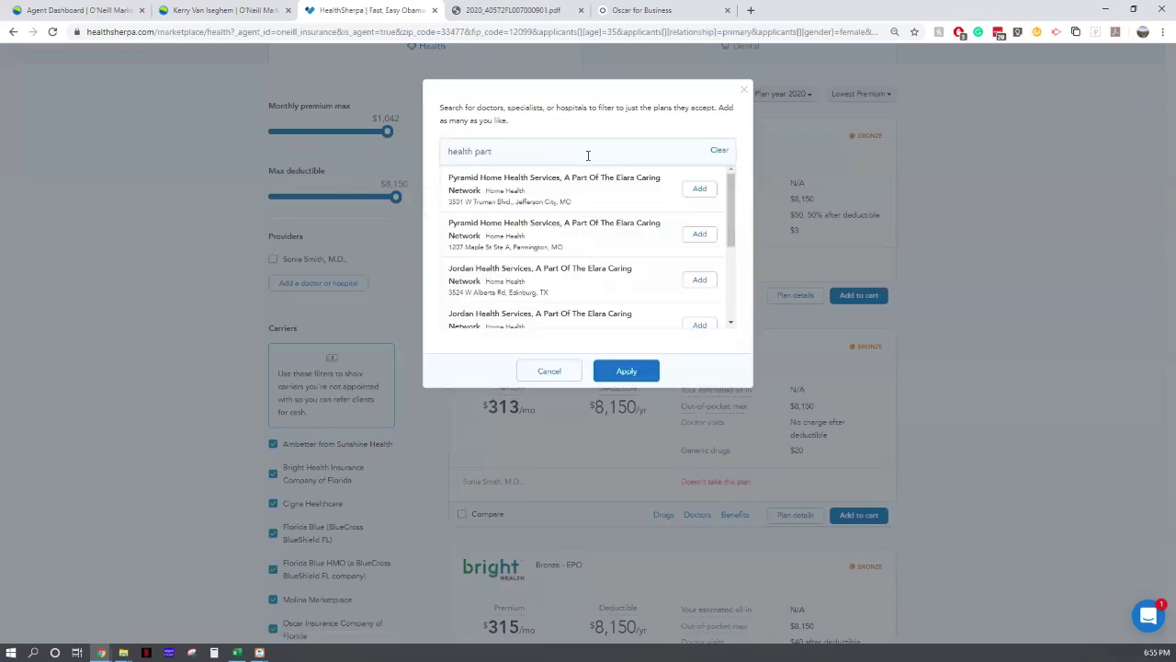
type("rtn")
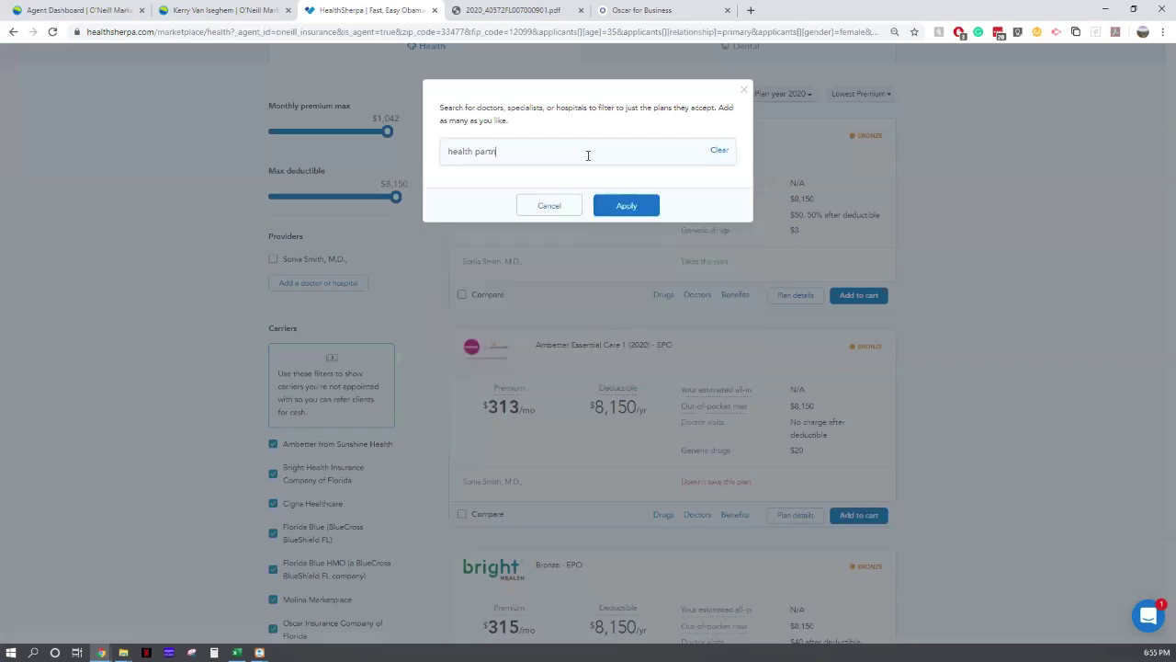
type("ers")
key("BackSpace")
type("s")
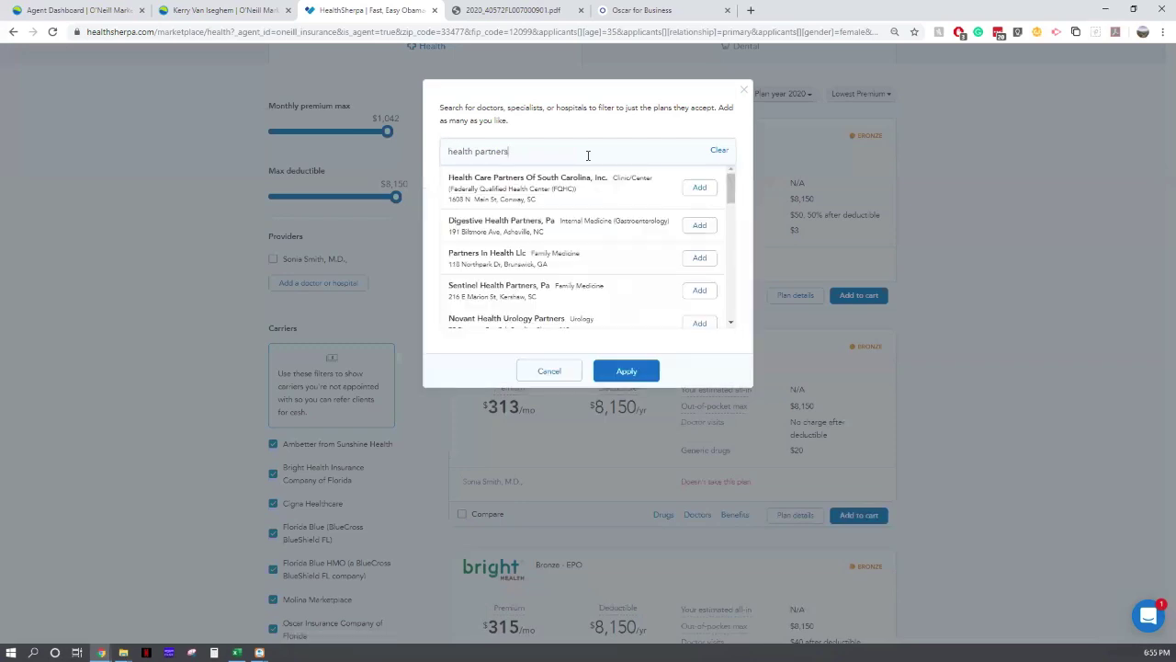
Look through the "health partners" search results for a women's health practice in the local area.
scroll(588, 156, "down", 1)
key("Down")
key("Down")
key("Down")
key("Down")
key("Down")
key("Down")
key("Down")
key("Down")
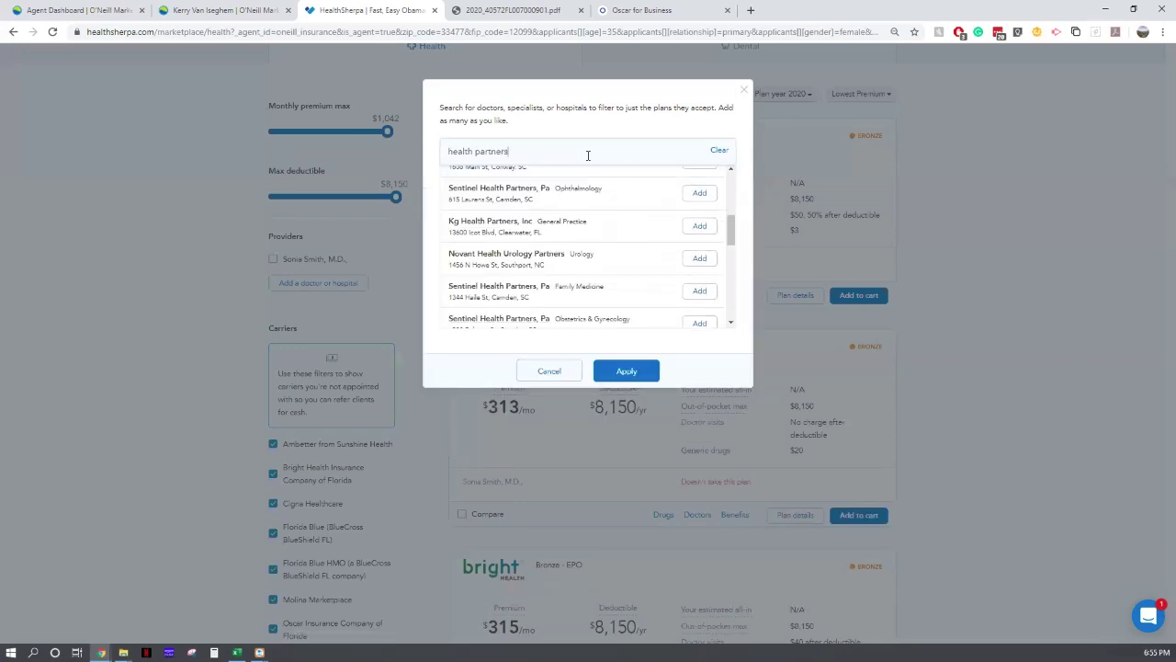
key("Down")
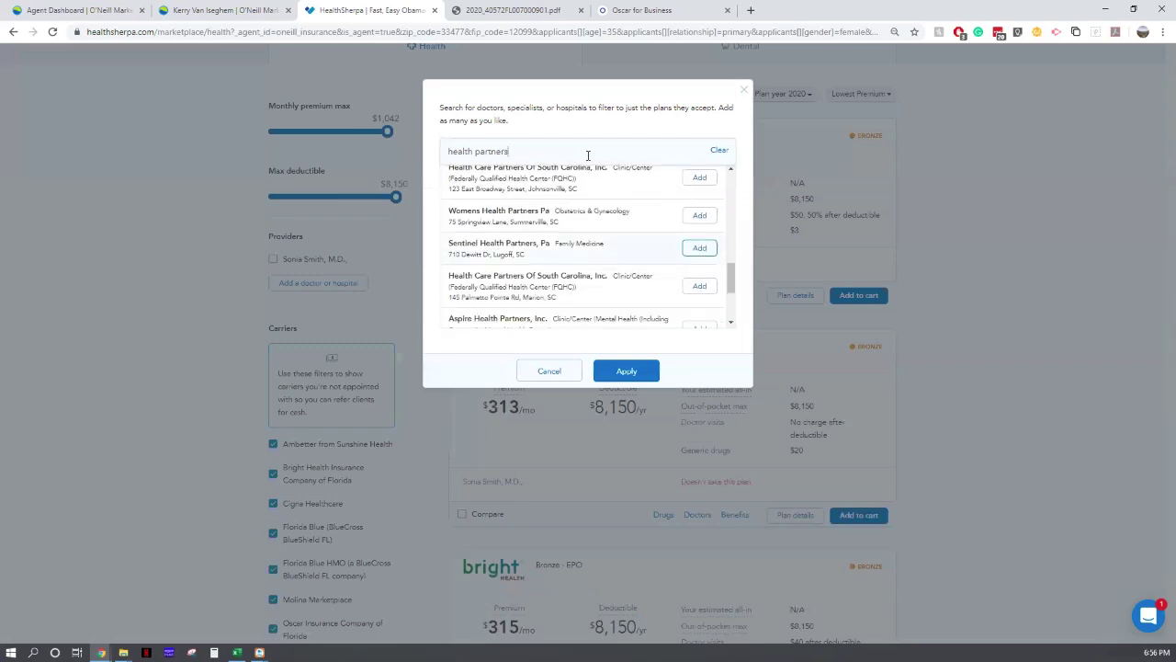
key("Up")
key("Down")
key("Down")
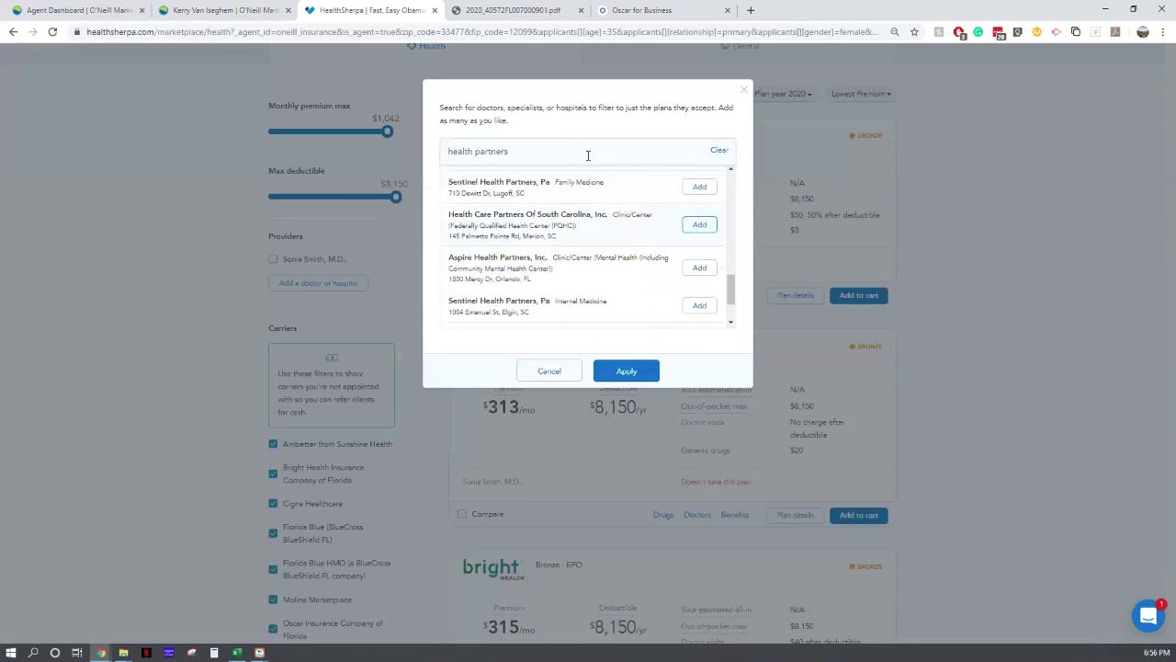
key("Down")
key("Down")
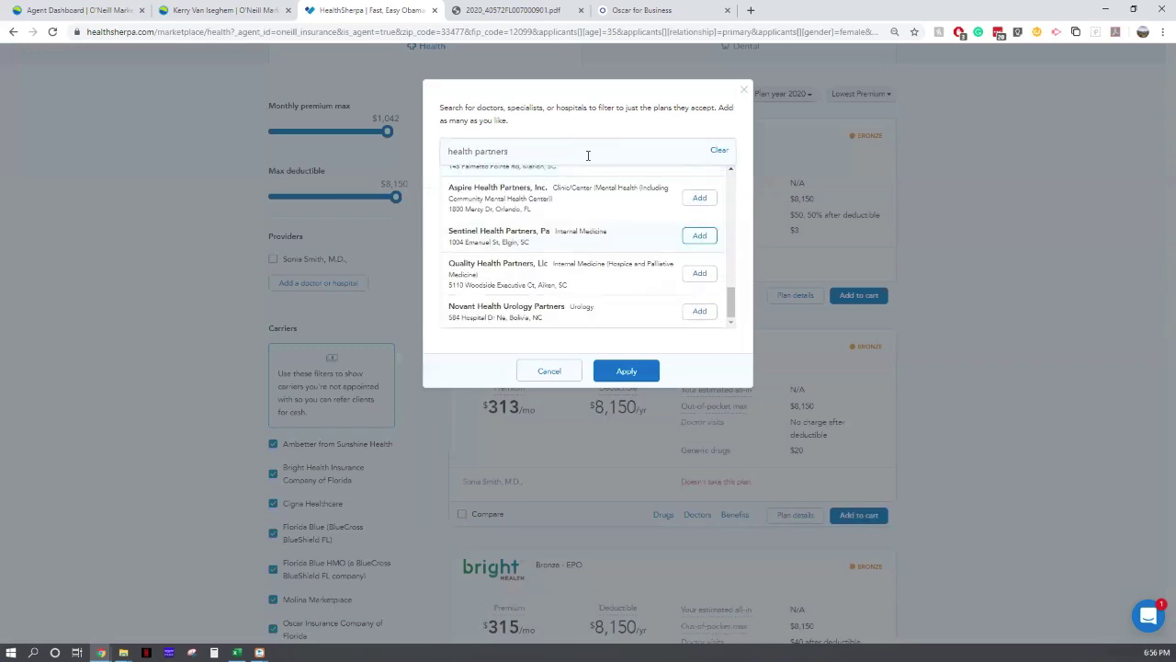
key("Down")
key("Down")
key("Down")
key("Down")
key("Down")
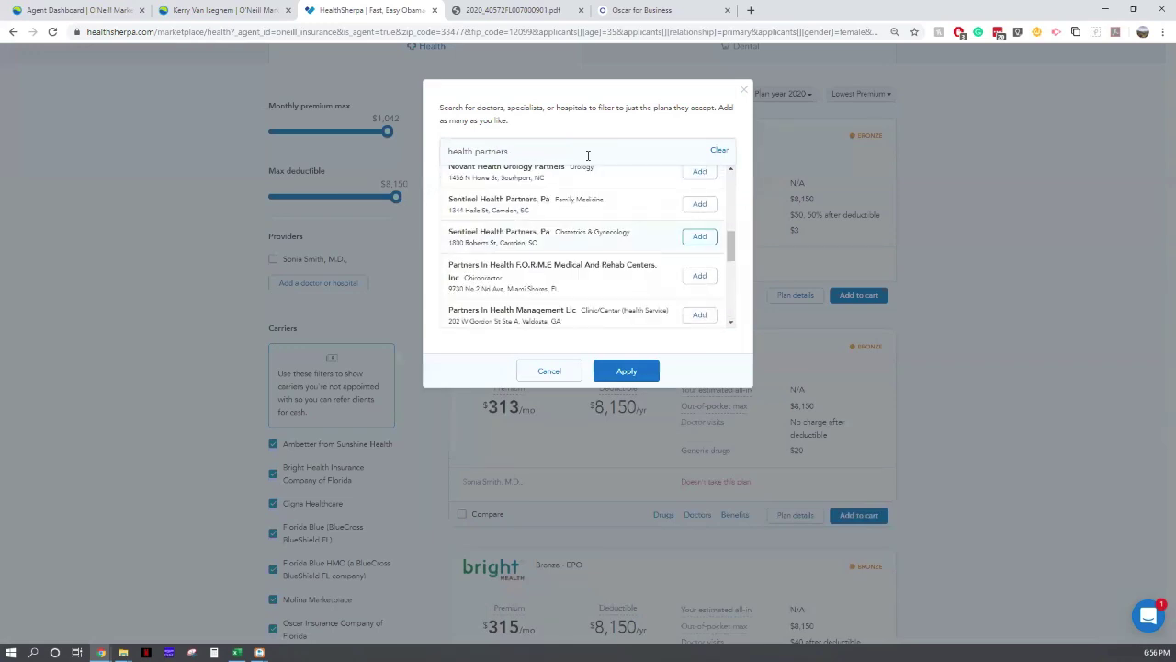
key("Down")
key("Down")
key("Down")
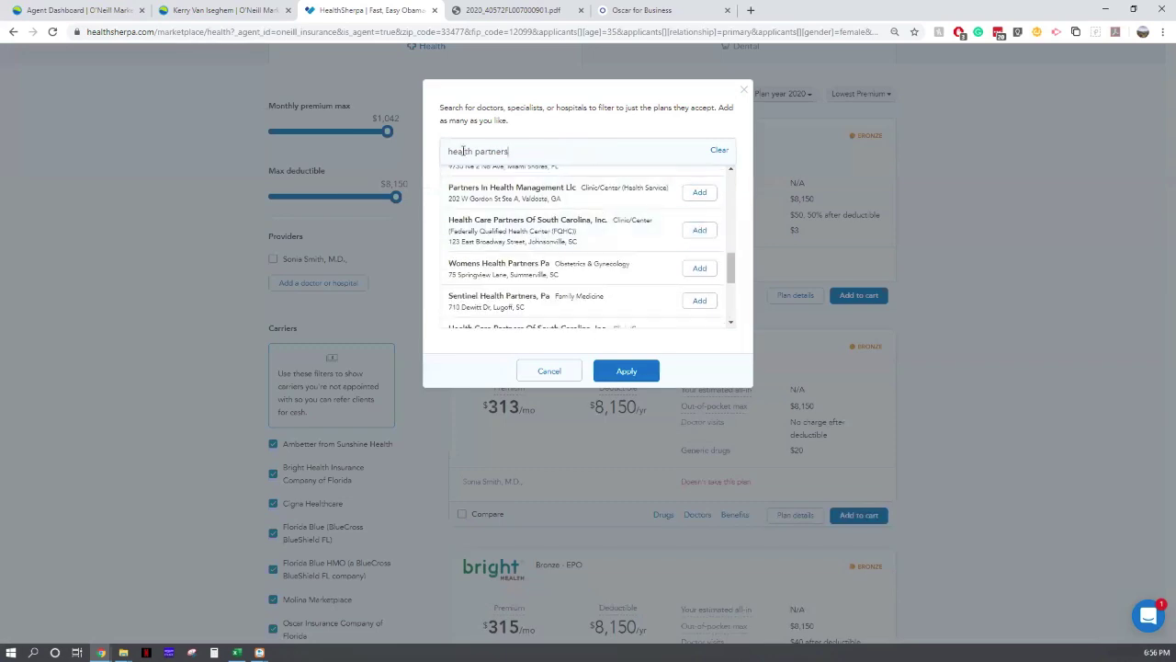
Refine the provider search to "women's health partners" and look through the matching practices.
type("womans")
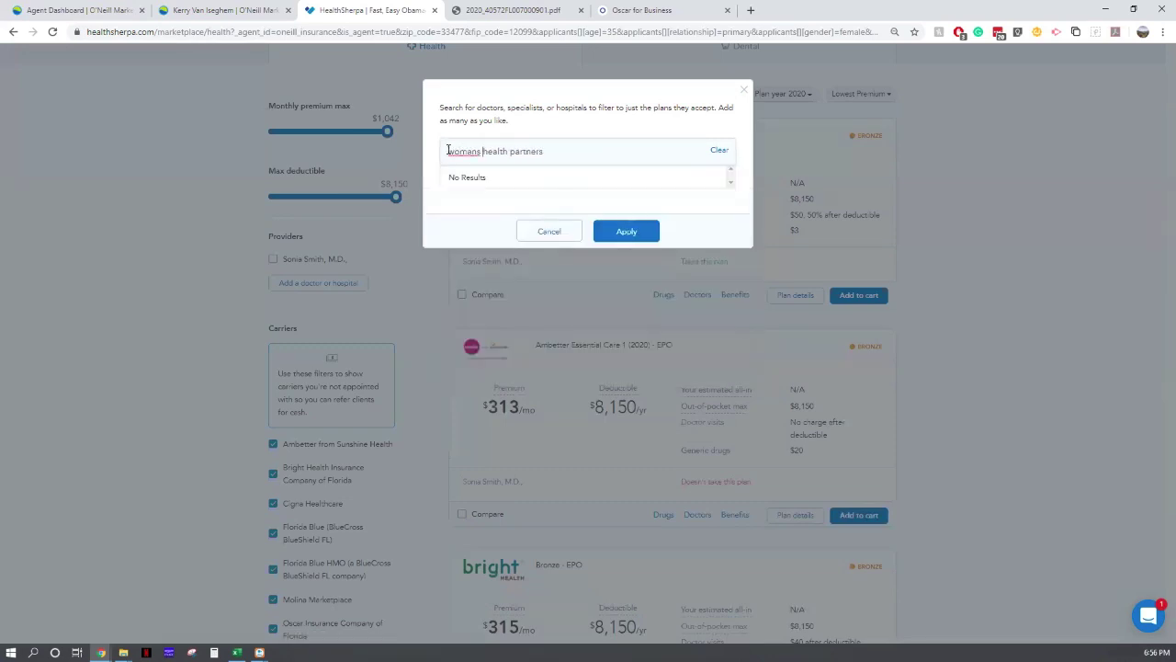
left_click_drag(590, 150, 487, 150)
left_click(477, 152)
type("'")
key("Delete")
type("e")
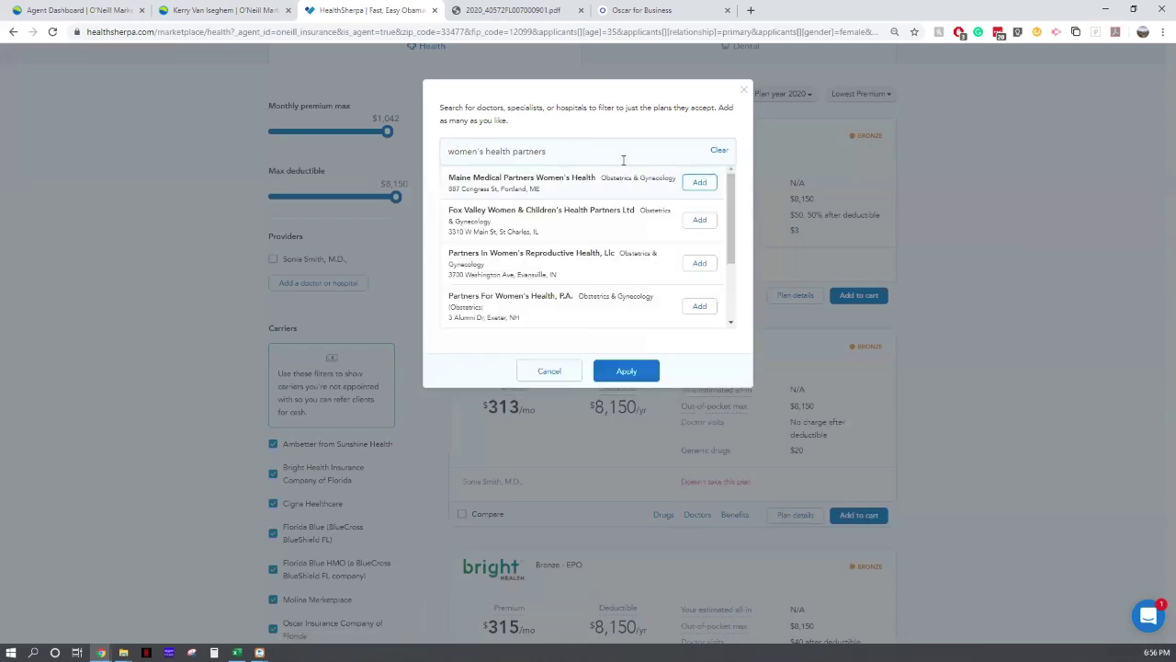
scroll(623, 160, "down", 2)
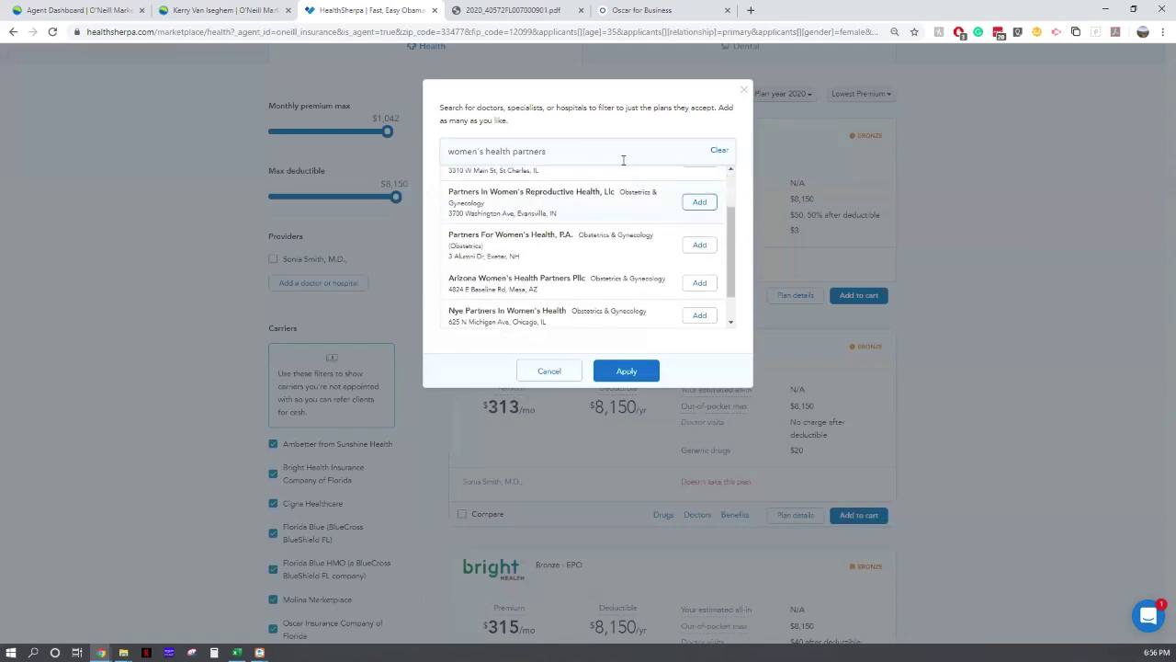
scroll(623, 160, "up", 2)
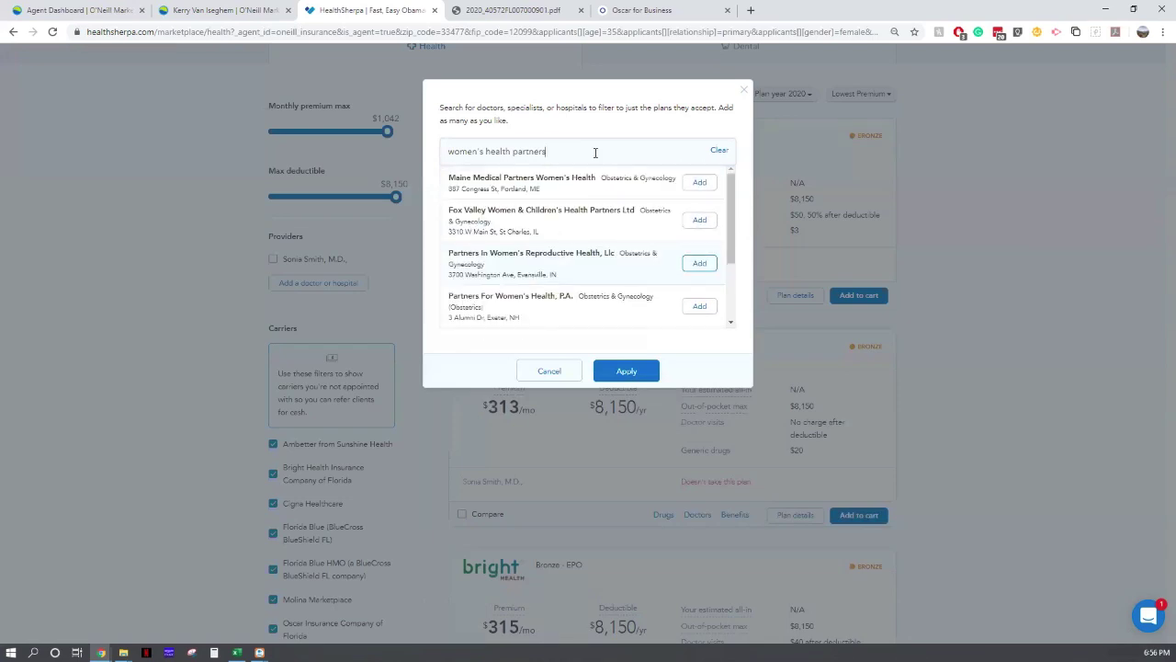
Shorten the search term to "women's health partner", remove its apostrophe, and look through the matching practices.
left_click_drag(562, 153, 550, 154)
key("BackSpace")
scroll(549, 155, "down", 3)
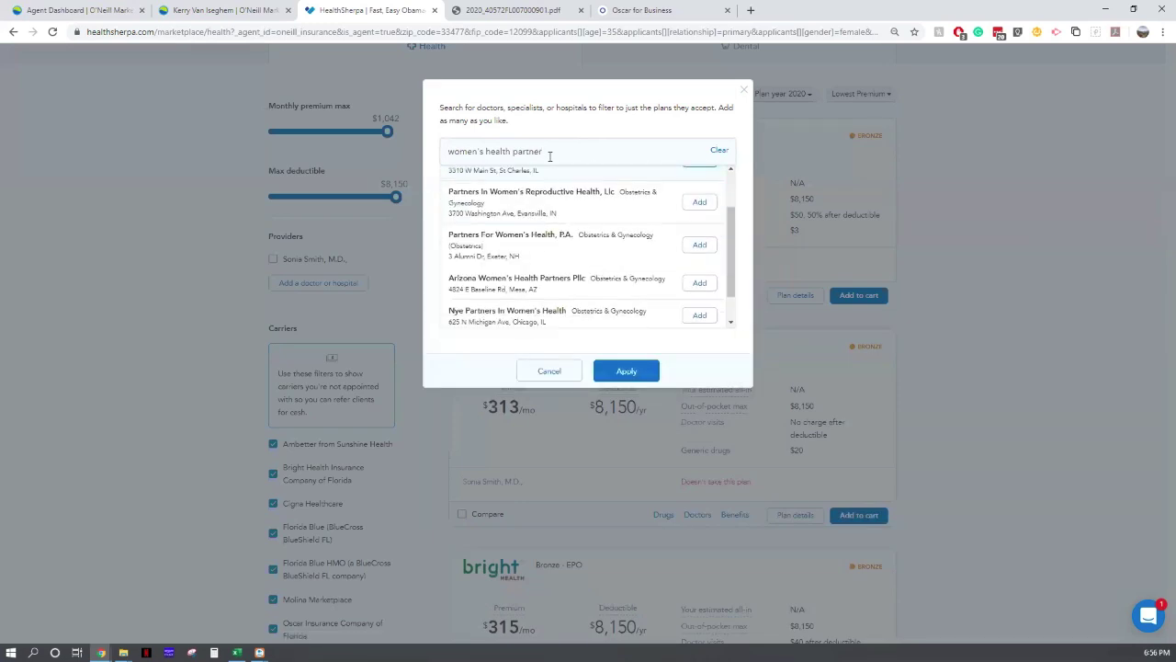
left_click(479, 150)
key("BackSpace")
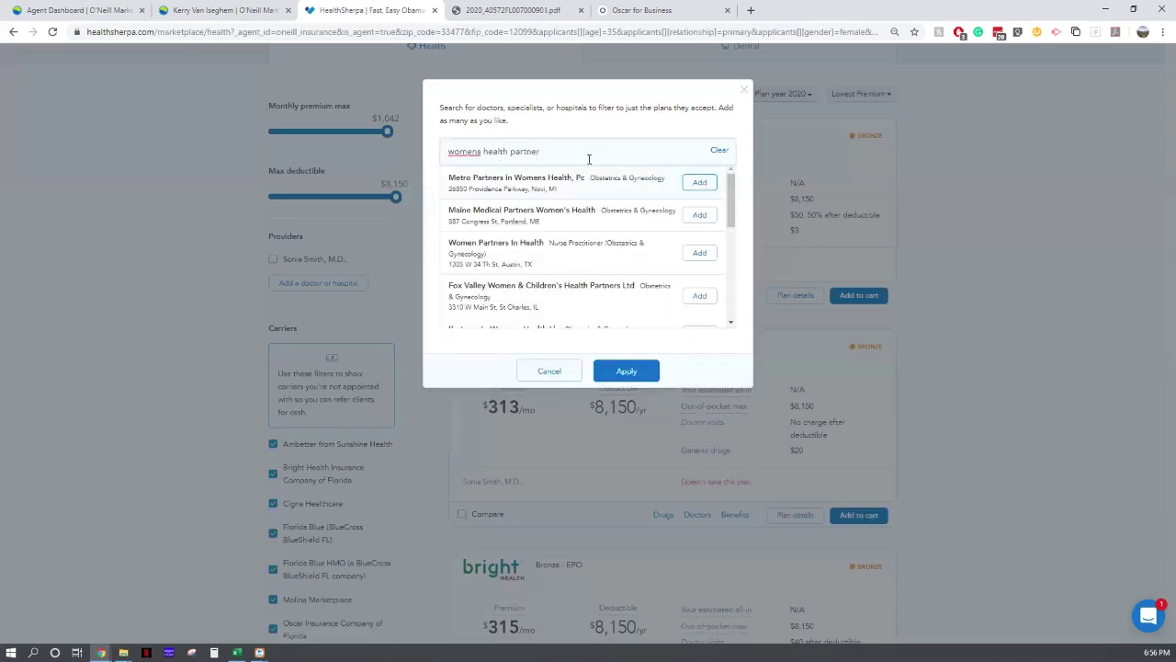
key("Down")
key("Down")
key("Down")
key("Down")
key("Down")
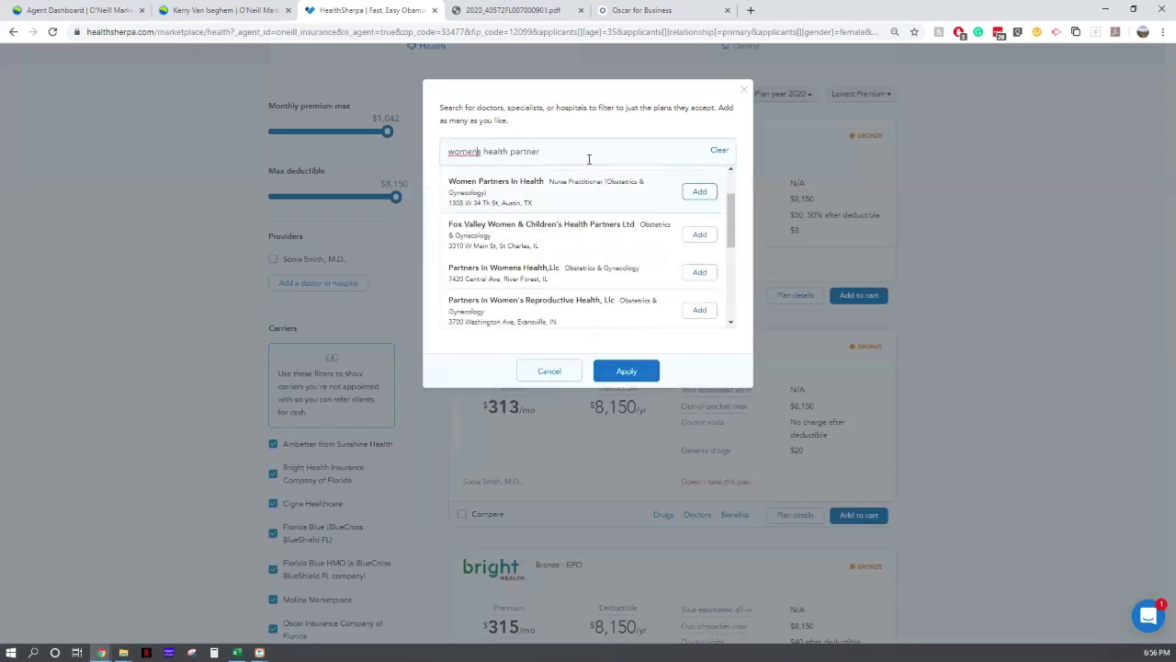
Look through the remaining matching women's health practices and close the provider search without adding one.
key("Down")
key("Down")
key("Down")
key("Down")
key("Down")
key("Down")
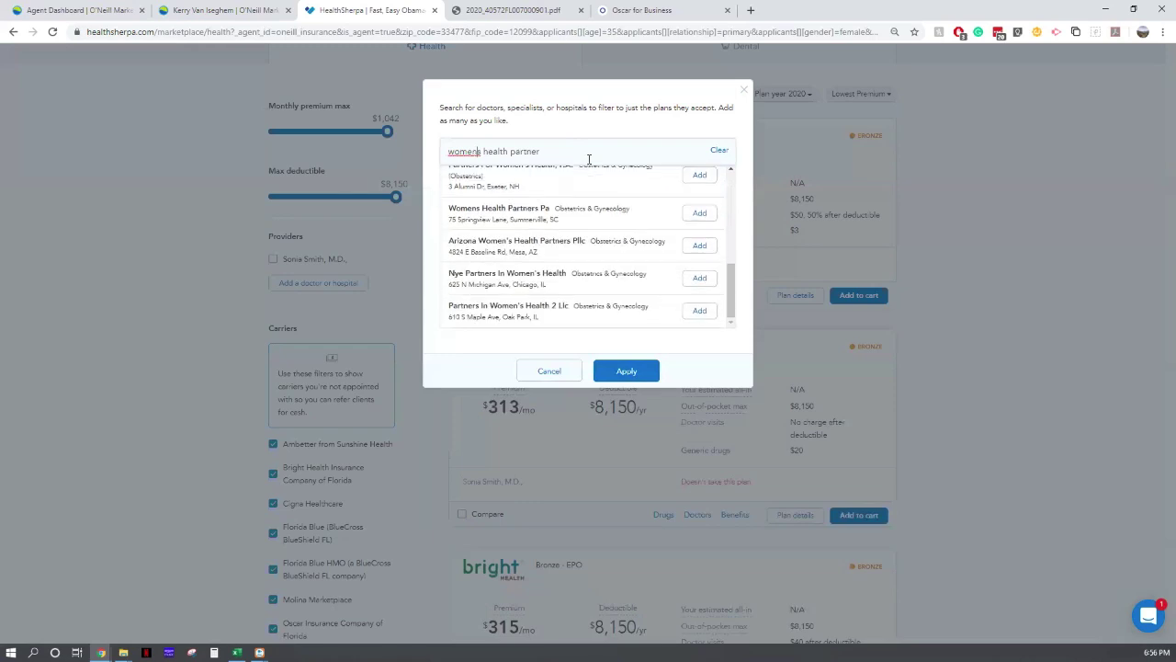
key("Up")
key("Up")
key("Up")
key("Up")
key("Up")
key("Up")
key("Up")
key("Up")
key("Up")
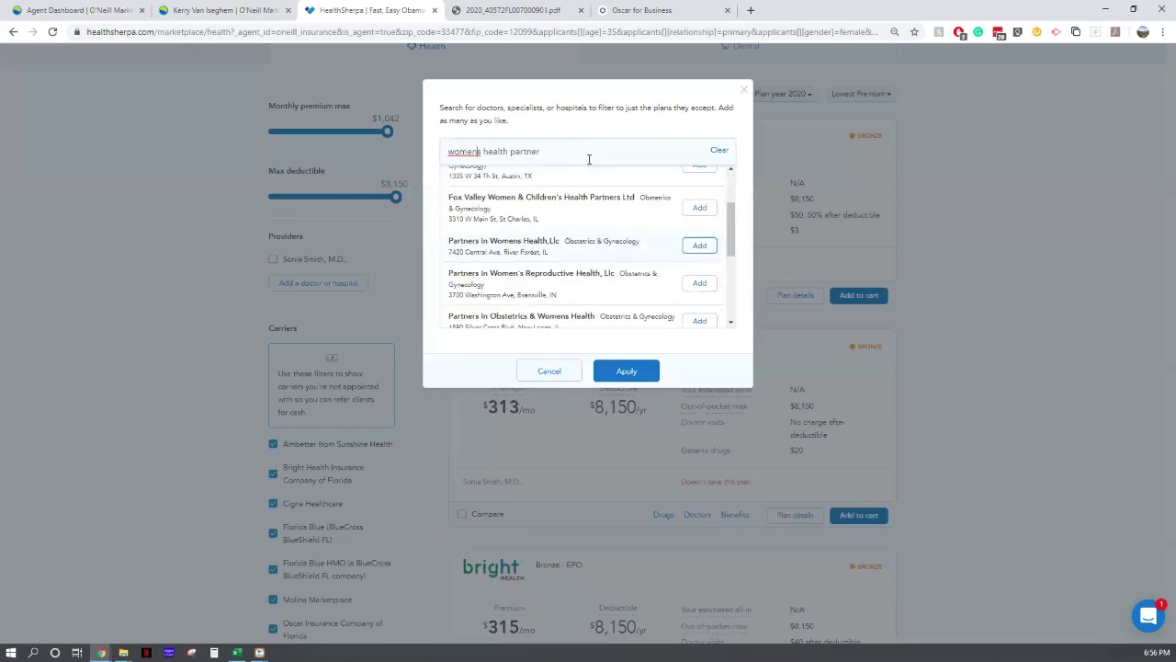
key("Tab")
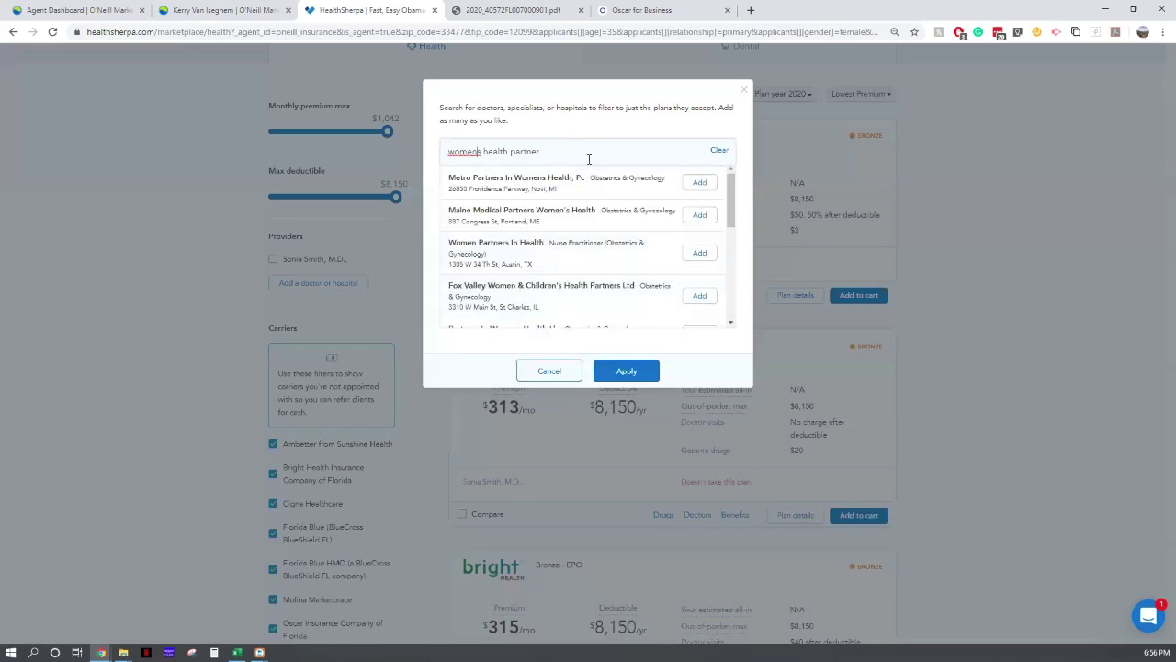
key("Return")
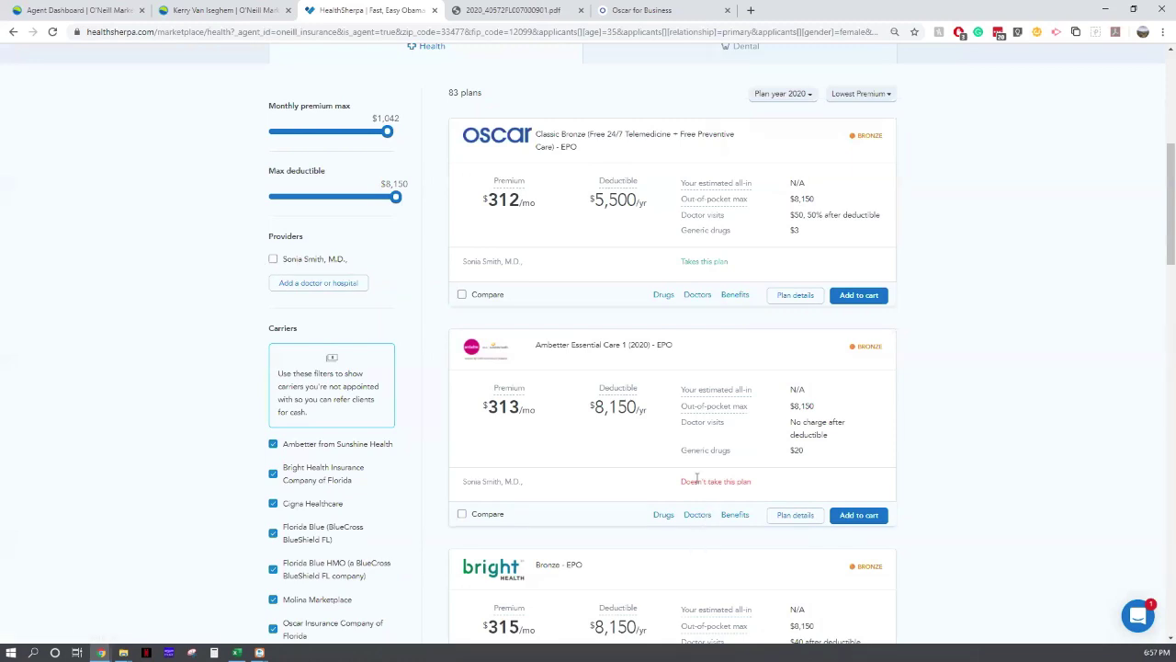
Check the selected doctor's plan acceptance on the Oscar Classic Bronze plan and the other lowest-premium plans.
left_click_drag(463, 261, 715, 262)
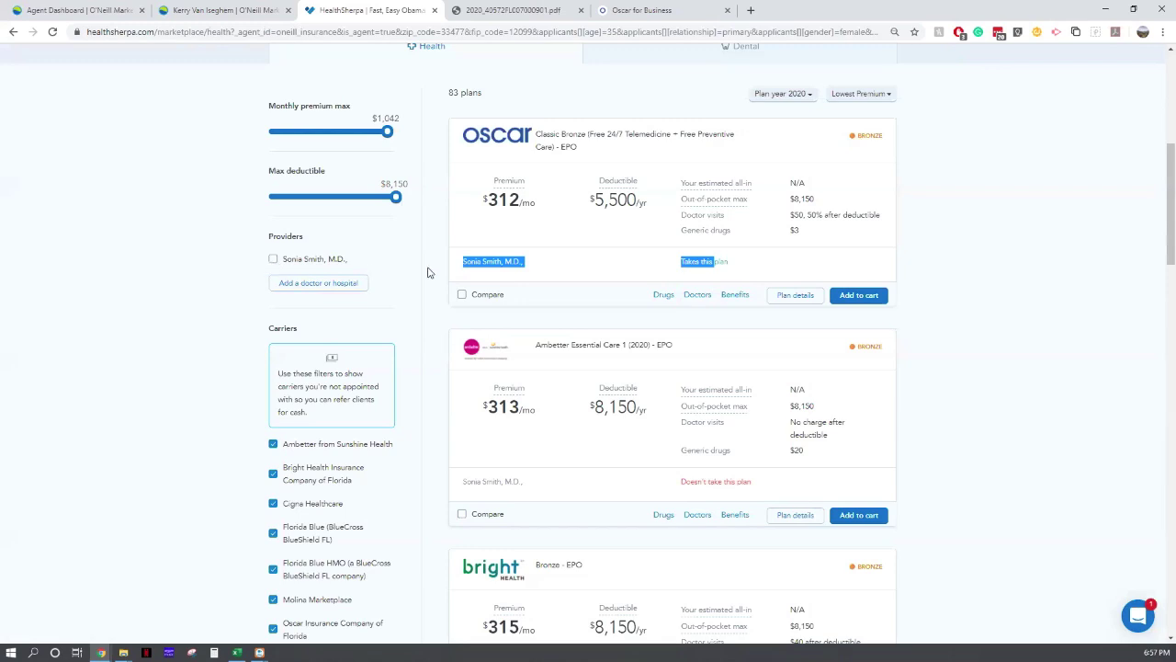
left_click(237, 265)
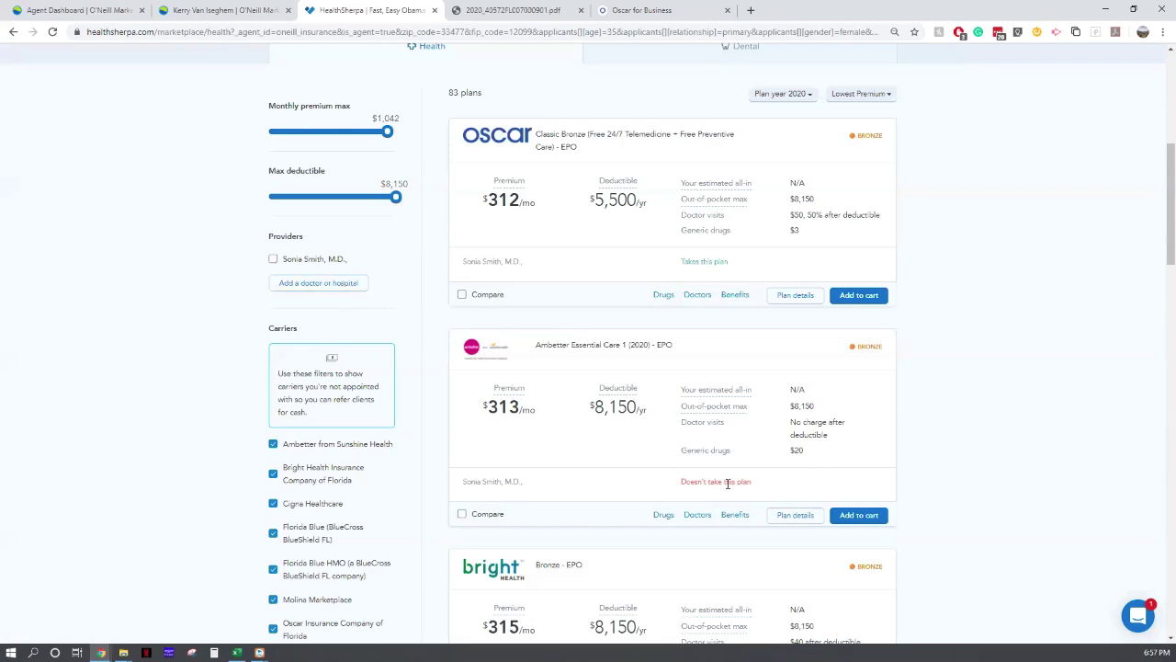
scroll(729, 481, "down", 3)
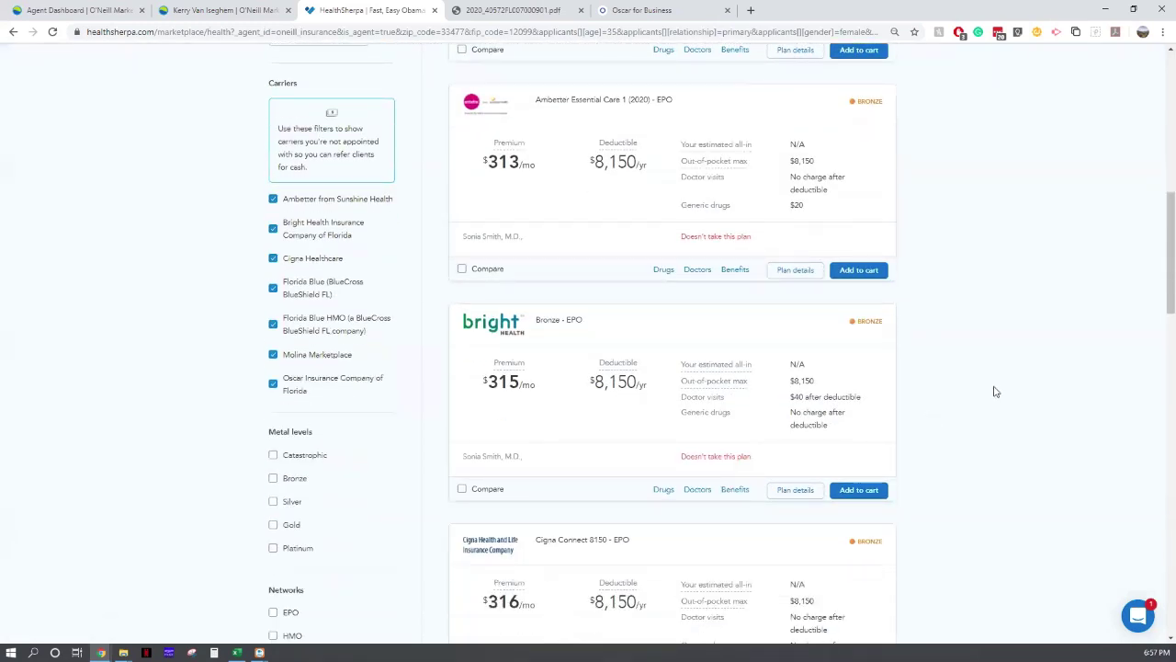
scroll(1007, 404, "up", 4)
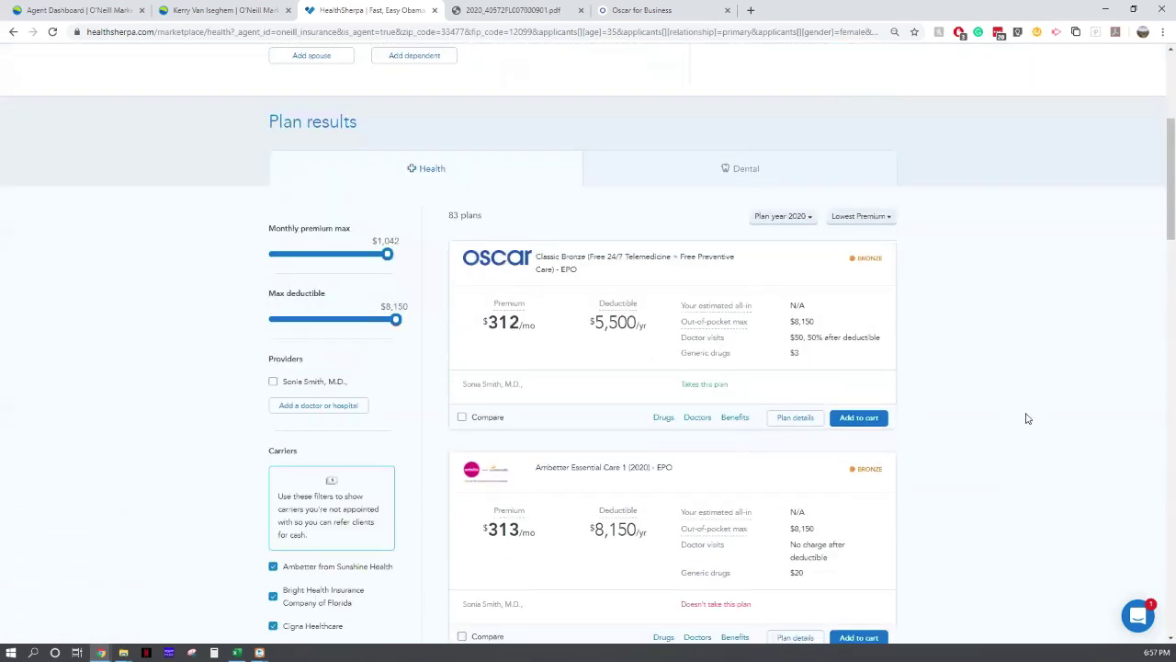
scroll(1026, 416, "down", 2)
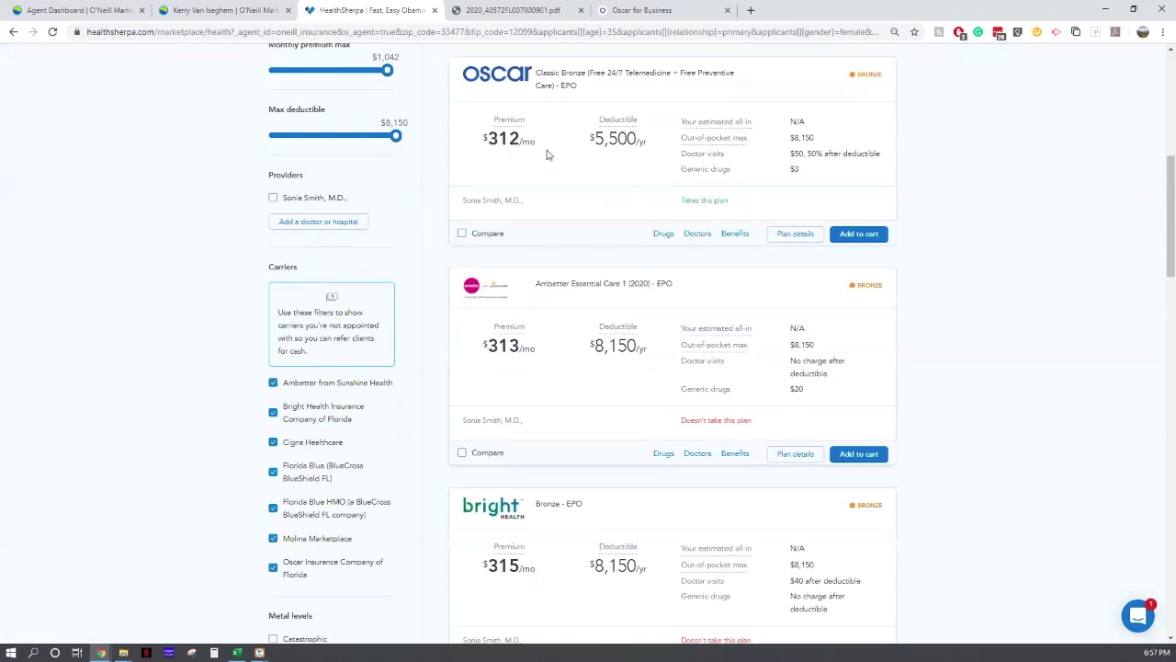
Compare the monthly premiums and deductibles of the Oscar Classic Bronze, Ambetter, Bright Health and Cigna bronze plans.
scroll(511, 136, "down", 3)
scroll(511, 136, "up", 3)
scroll(512, 140, "down", 2)
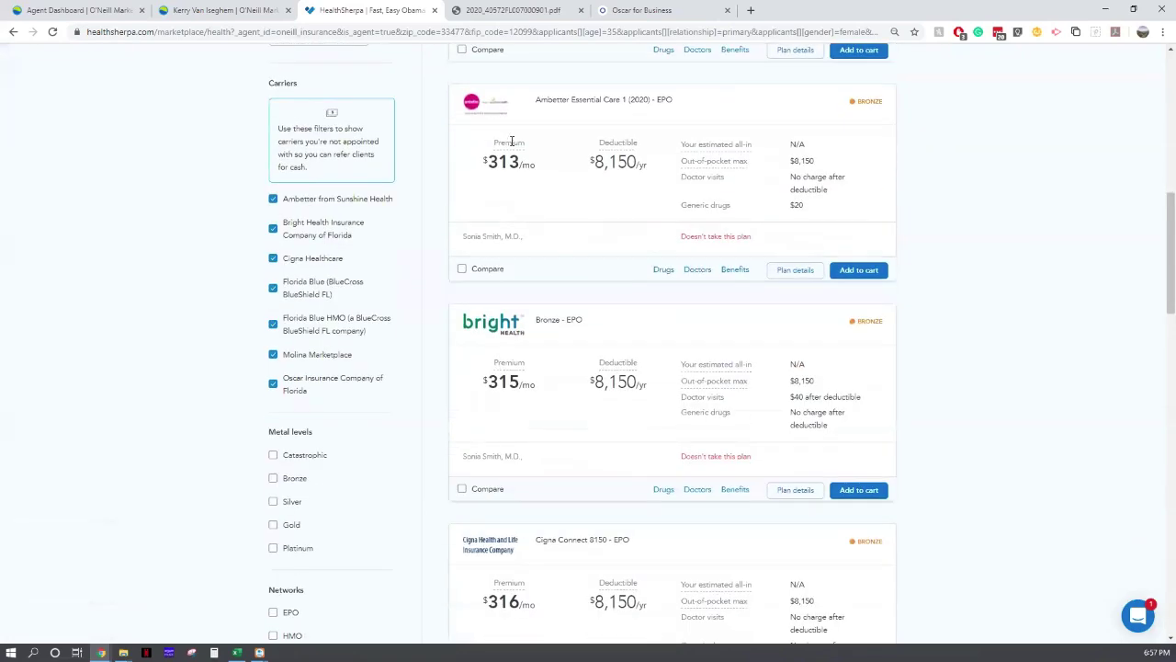
scroll(511, 145, "up", 3)
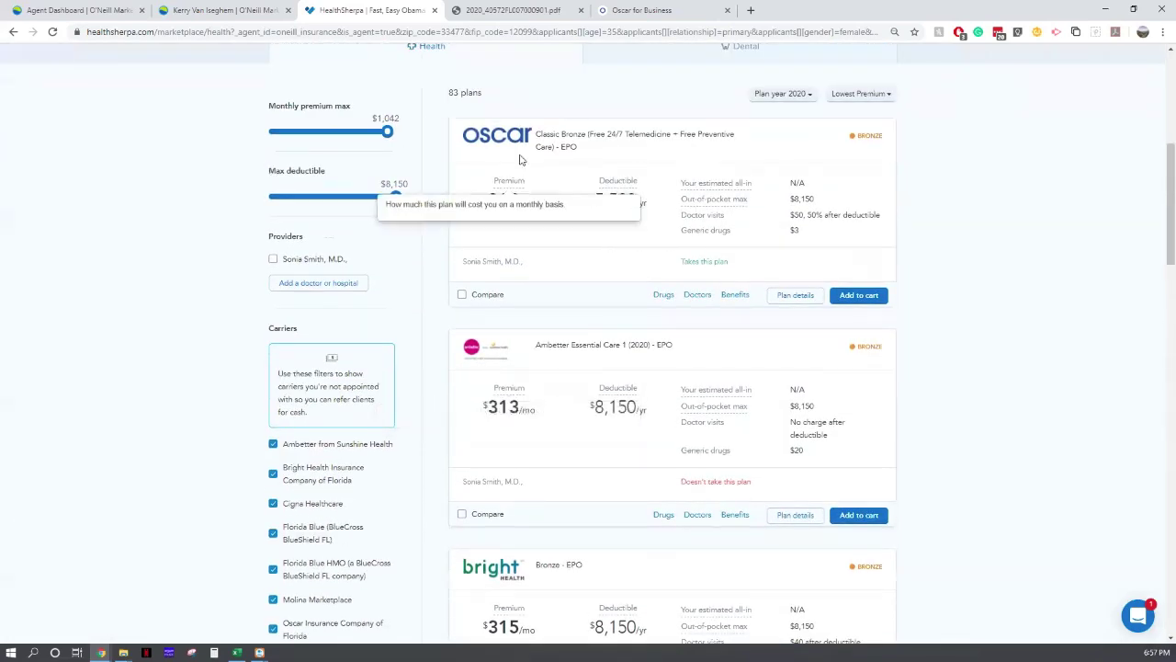
scroll(515, 151, "down", 3)
scroll(520, 161, "down", 1)
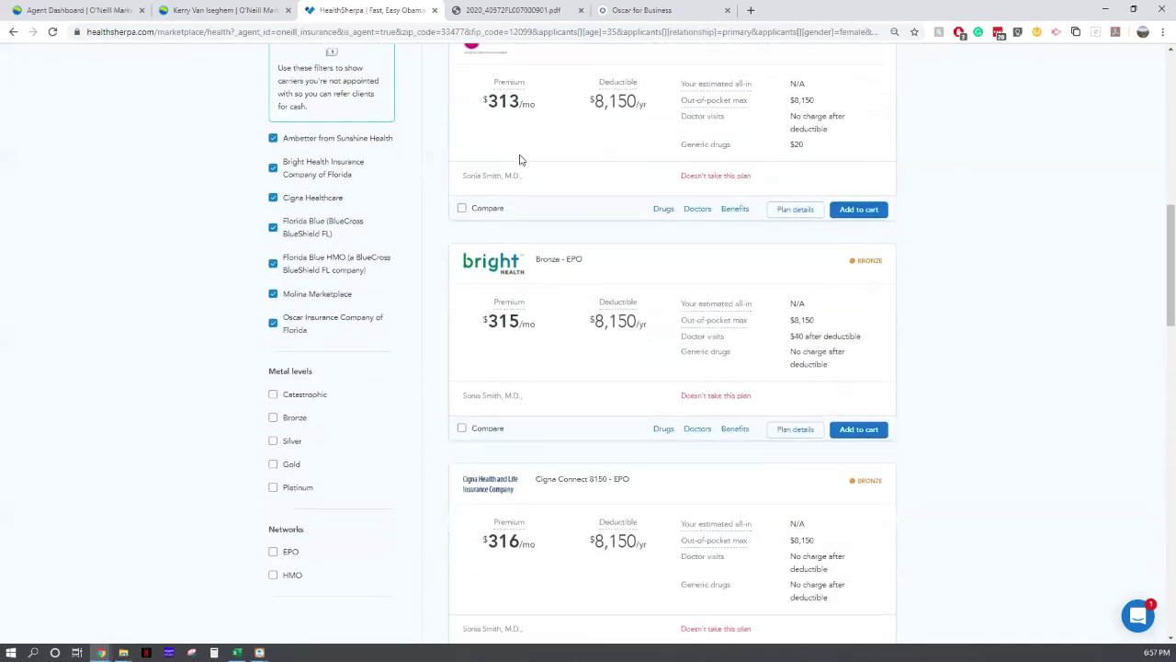
scroll(520, 161, "up", 3)
scroll(520, 161, "up", 2)
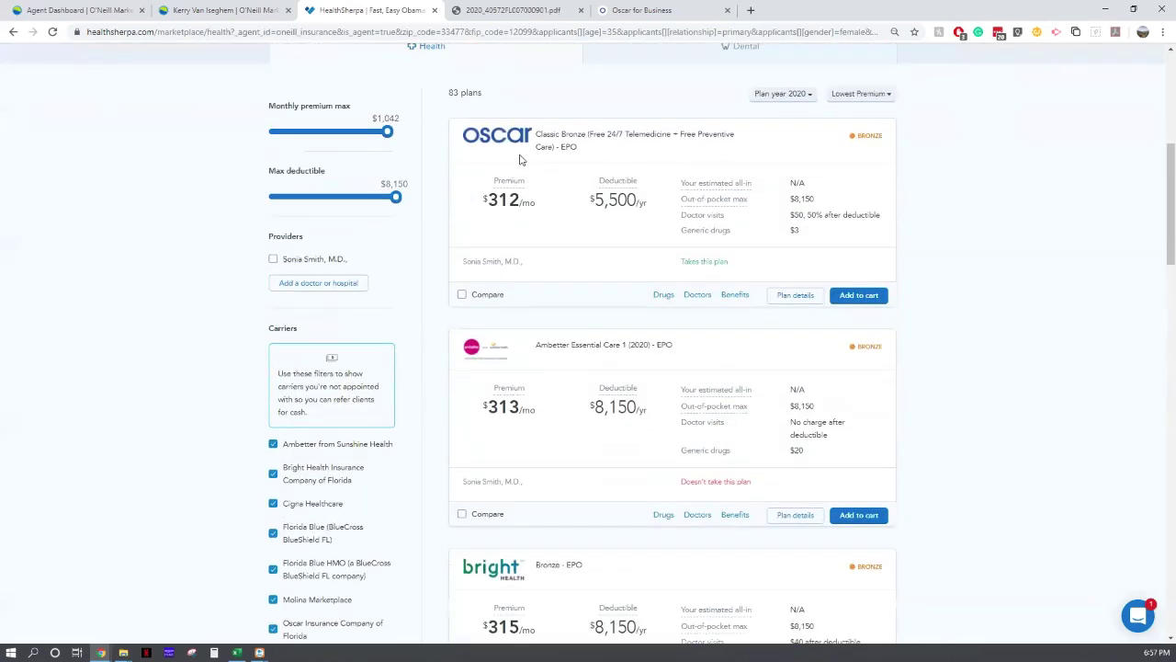
scroll(520, 161, "down", 1)
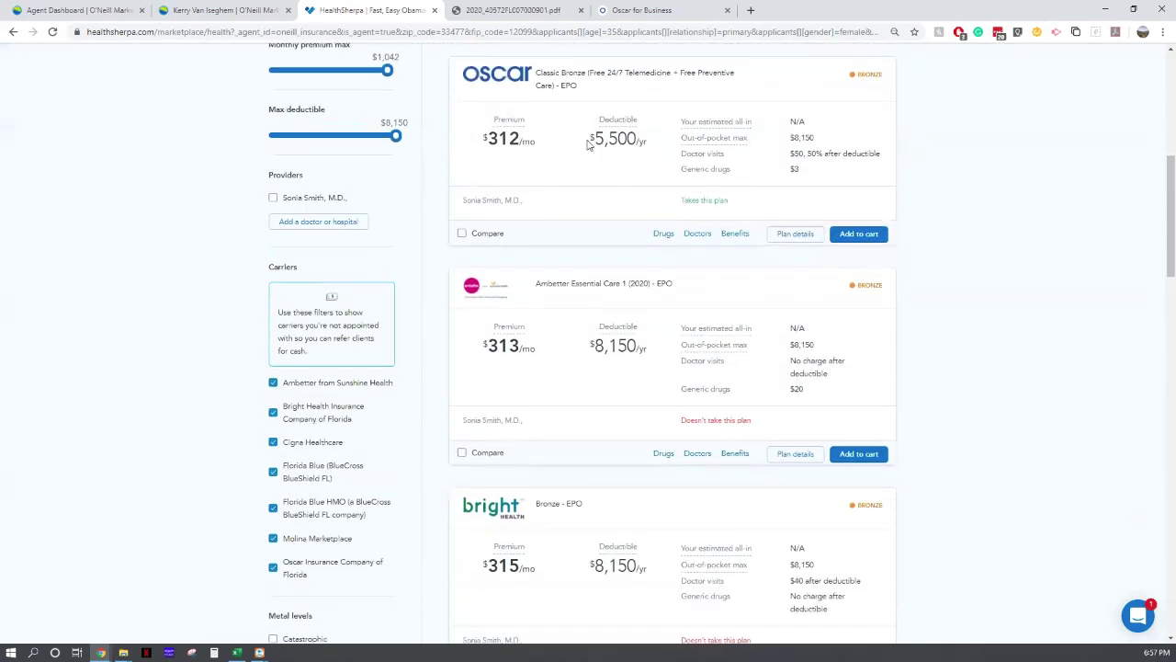
scroll(575, 144, "down", 4)
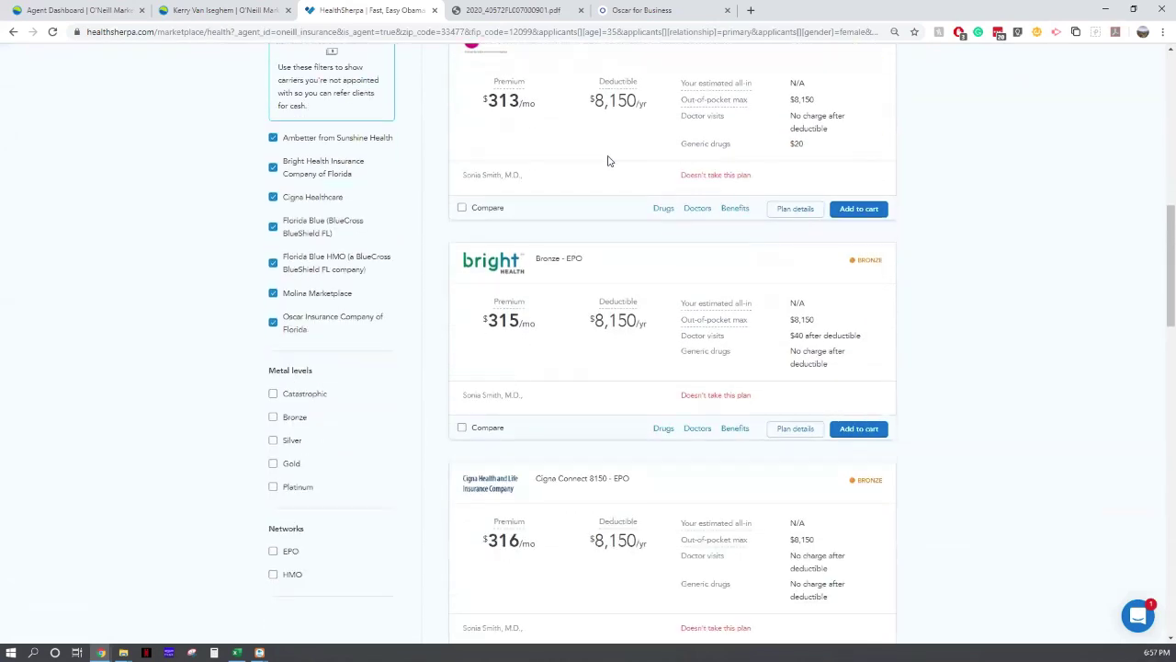
scroll(1052, 103, "up", 4)
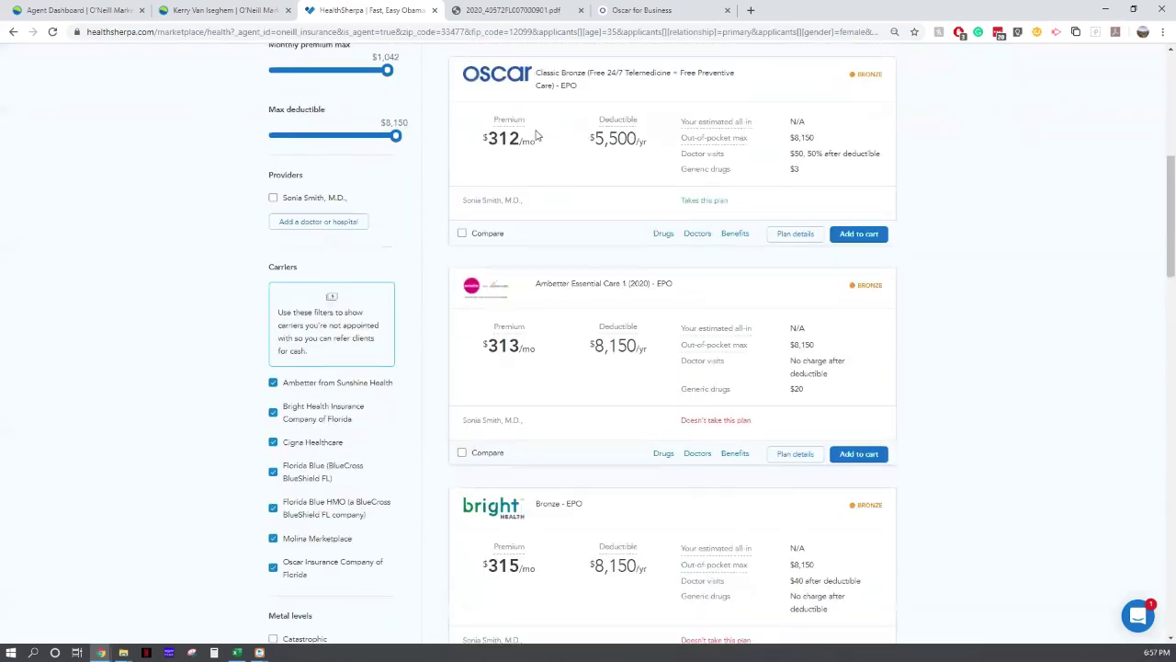
Open the benefits document of the Cigna Connect 8150 plan in a new tab and display it.
scroll(570, 138, "down", 2)
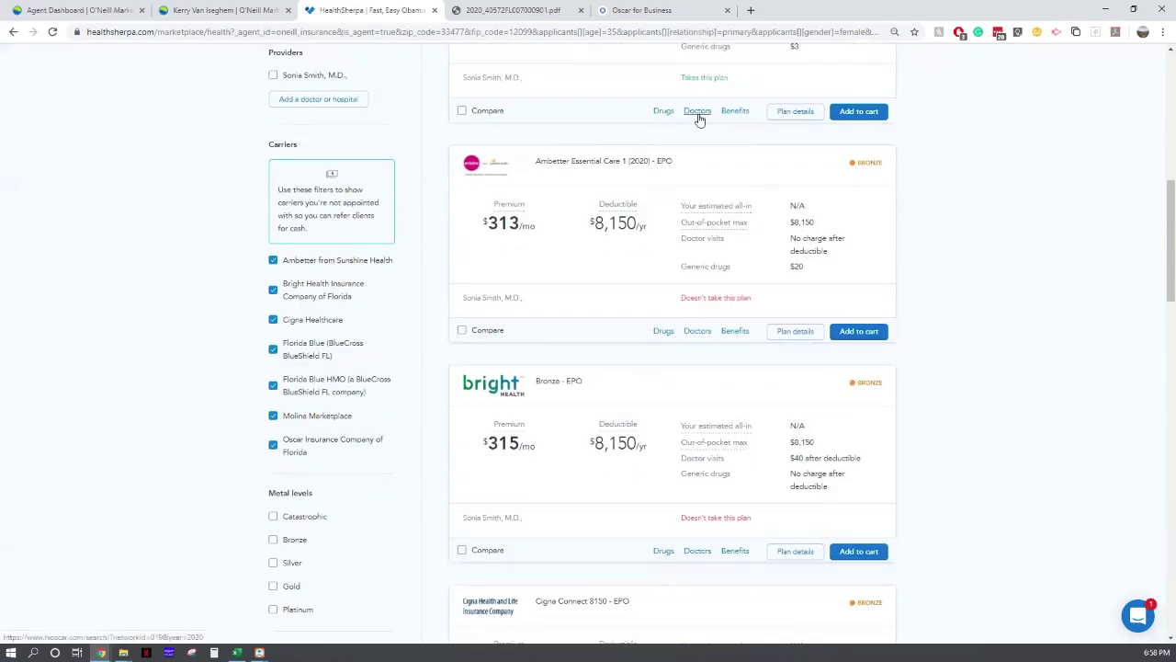
scroll(698, 163, "down", 2)
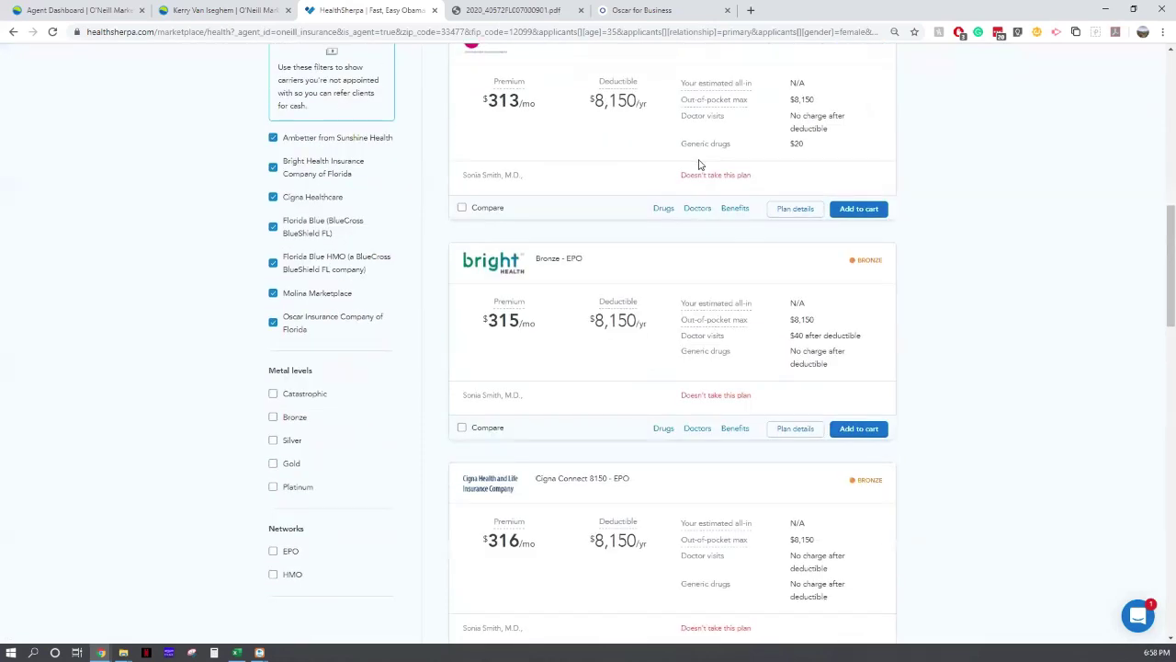
scroll(699, 164, "down", 1)
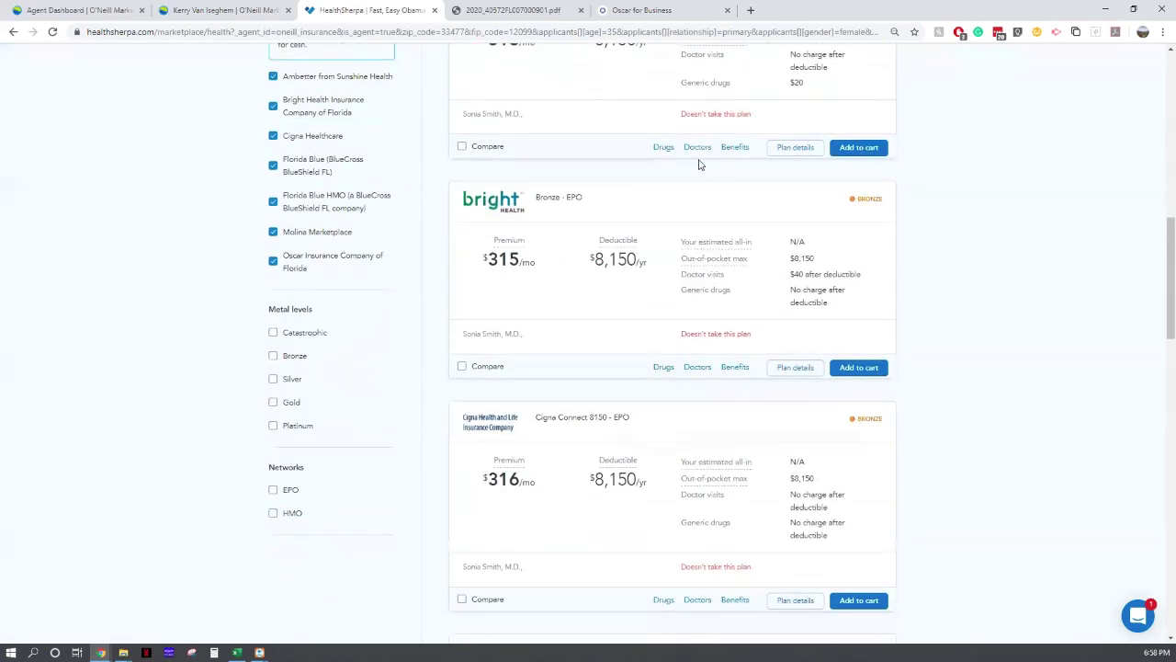
scroll(698, 163, "up", 5)
scroll(698, 163, "down", 2)
scroll(698, 164, "down", 2)
scroll(699, 163, "down", 3)
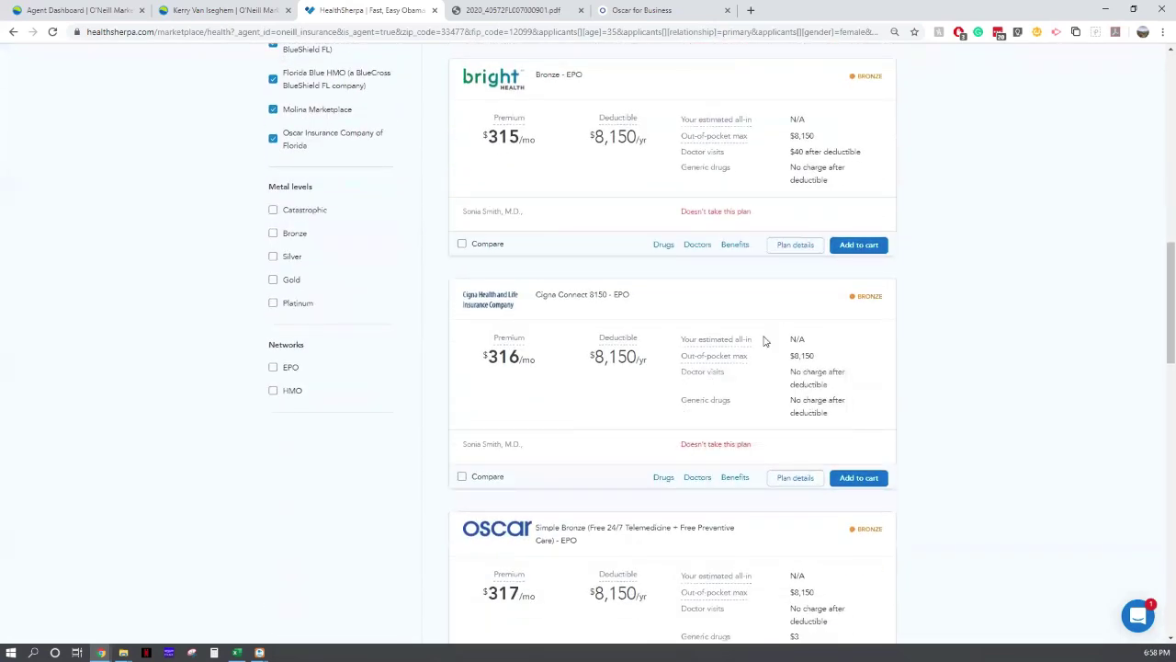
right_click(740, 479)
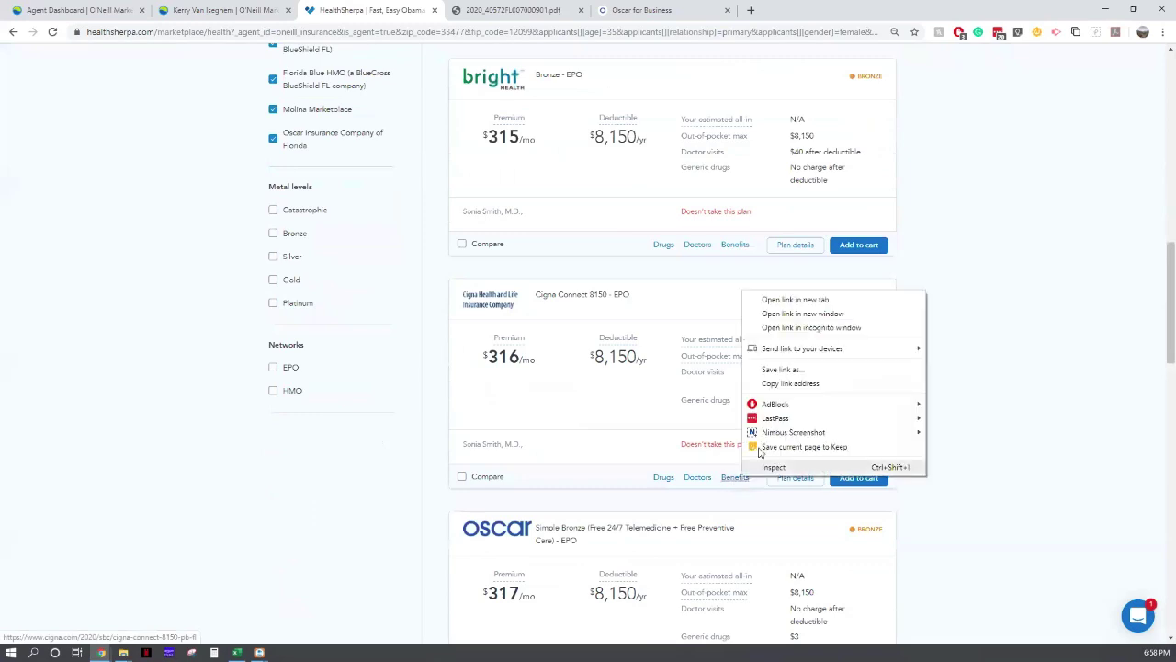
left_click(786, 301)
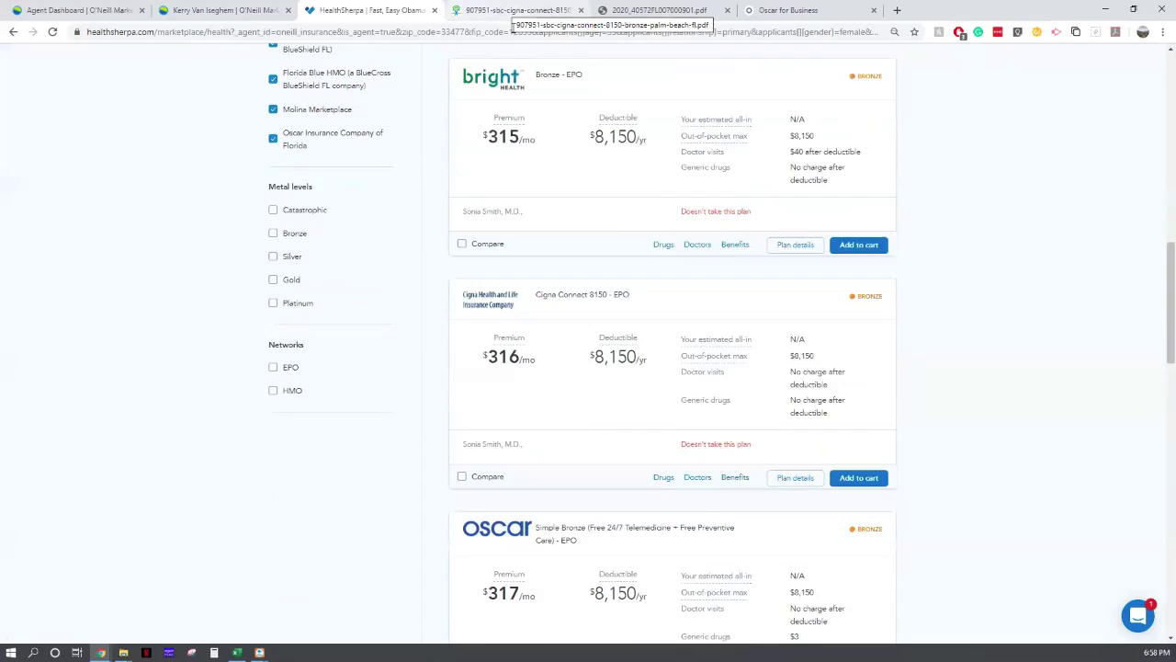
left_click(511, 13)
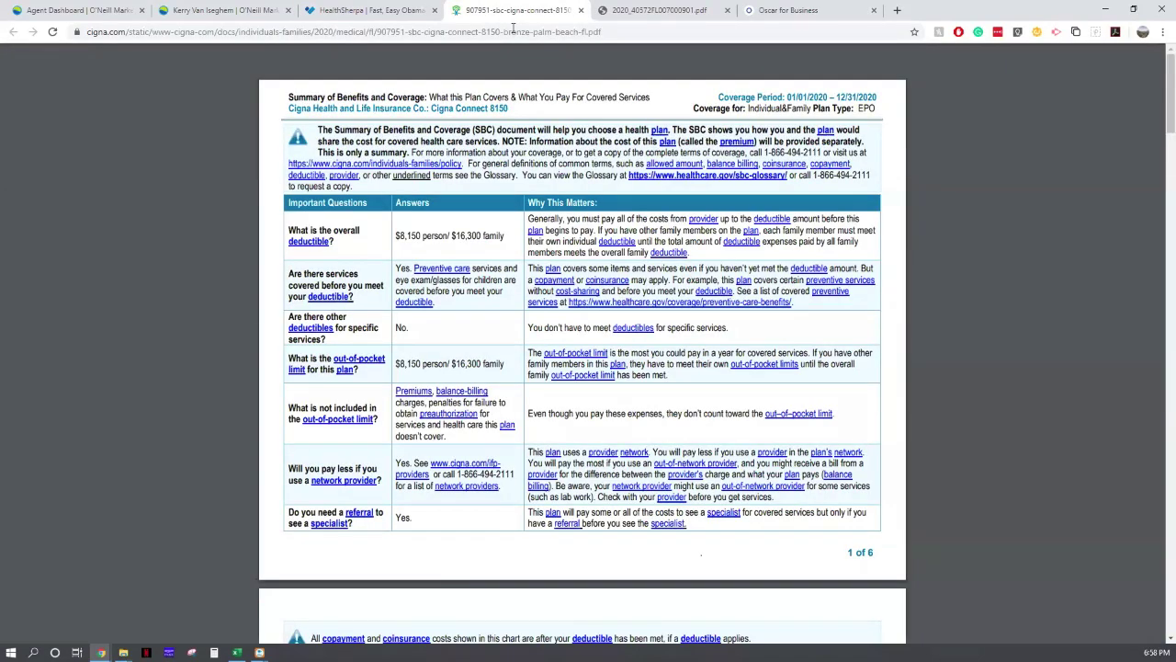